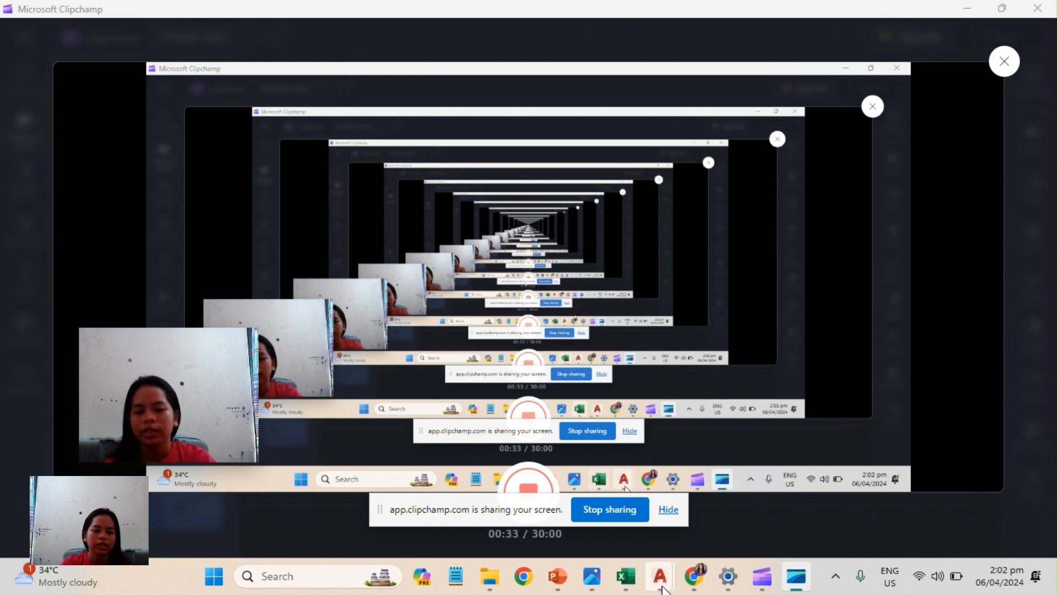
Bring up AutoCAD's Drawing1, the MANUAL-BOUNDARY-PLOTTING1 workbook, the direction keypad slide and the scanned technical description for side-by-side use.
mouse_move(662, 589)
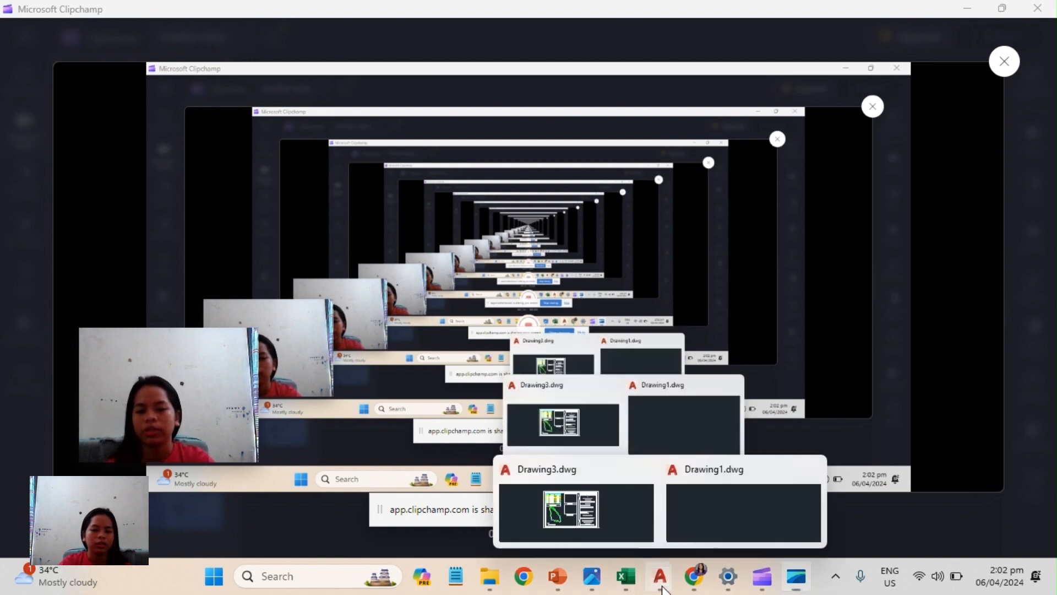
click(687, 513)
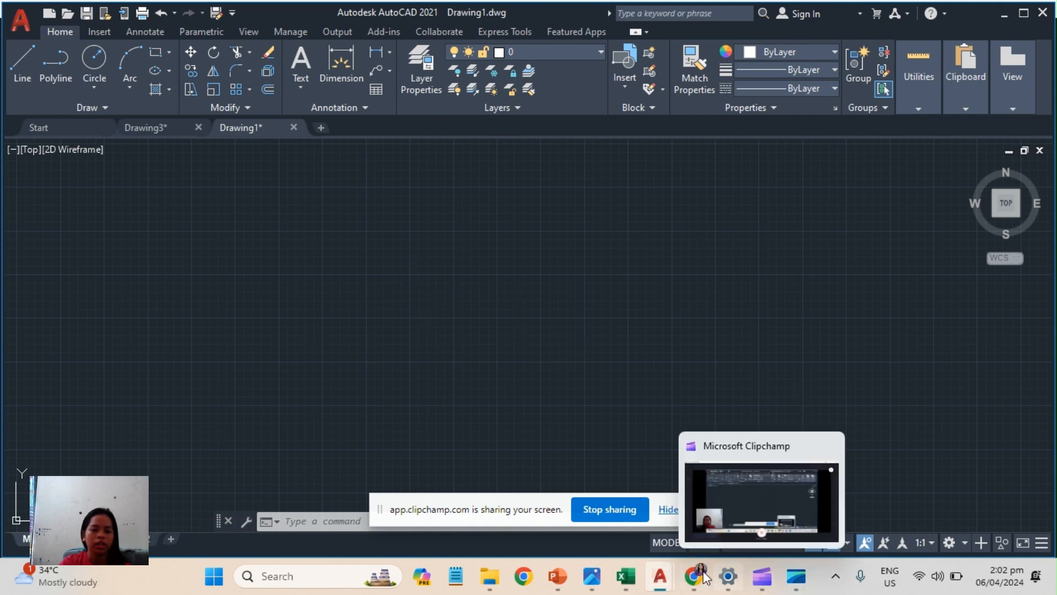
click(620, 583)
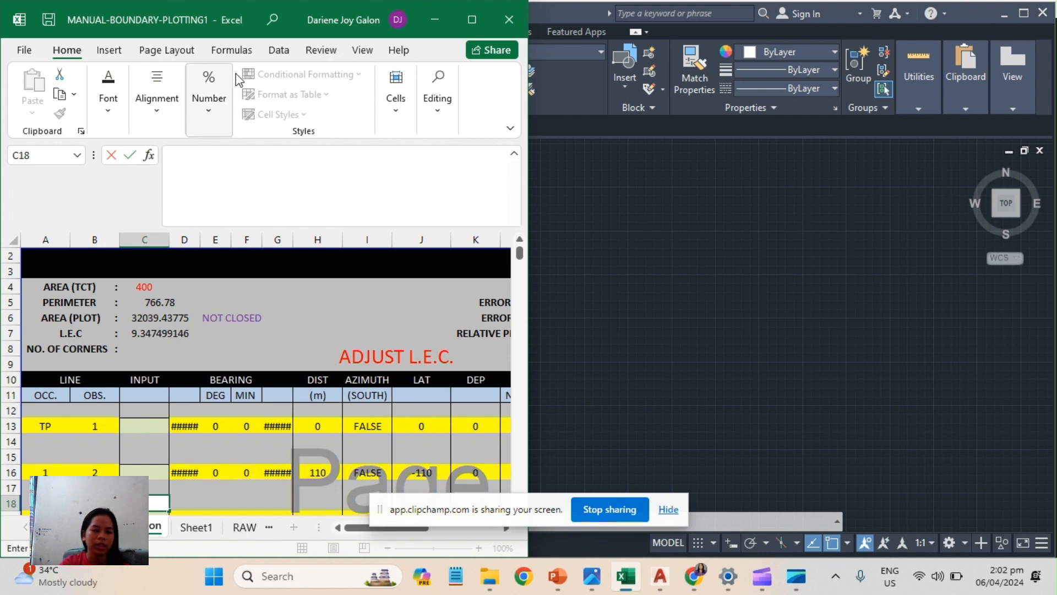
click(600, 589)
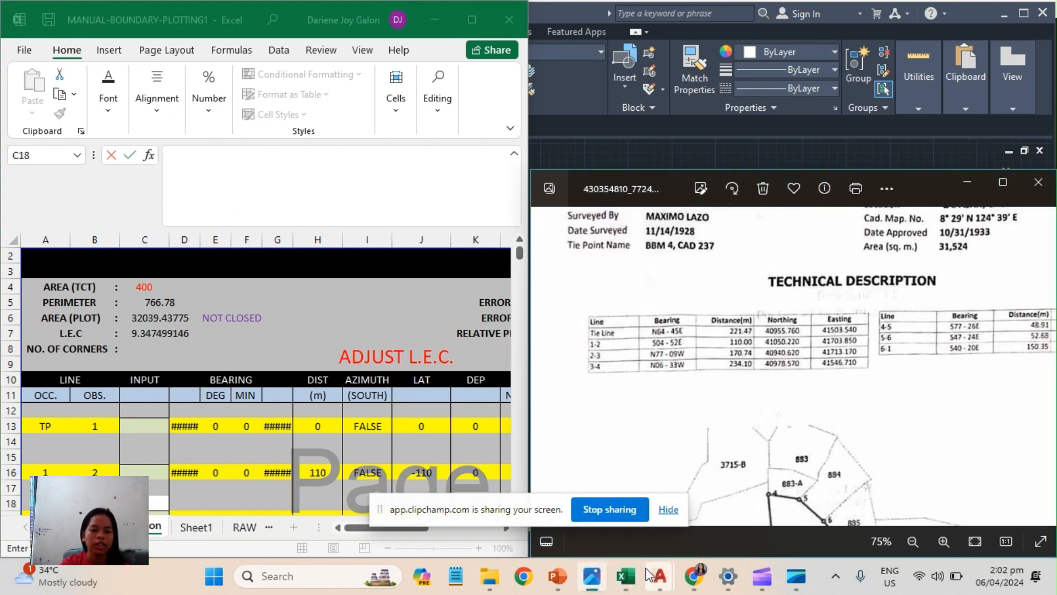
mouse_move(650, 575)
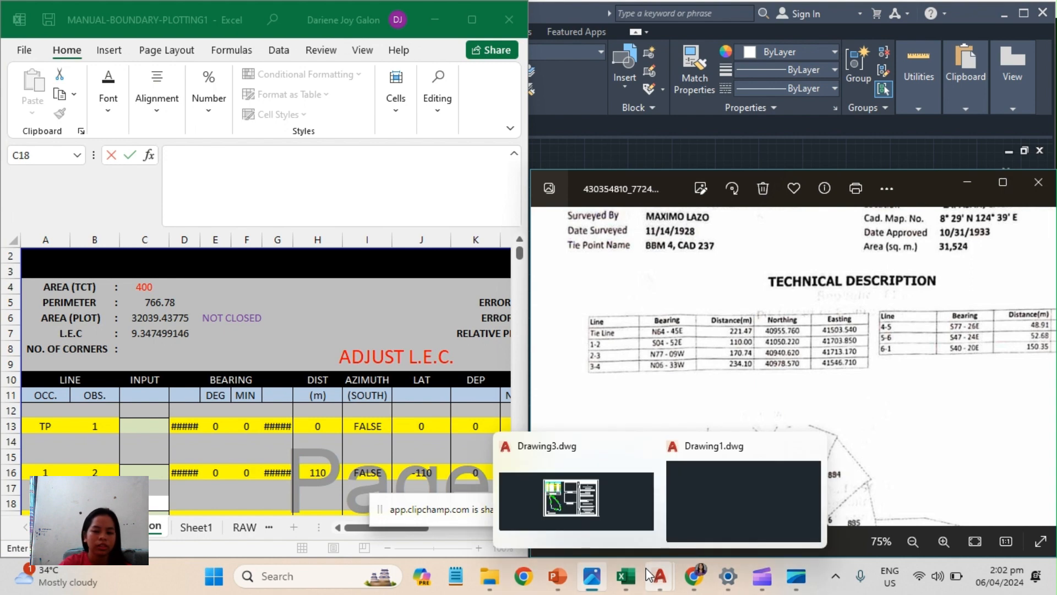
click(558, 576)
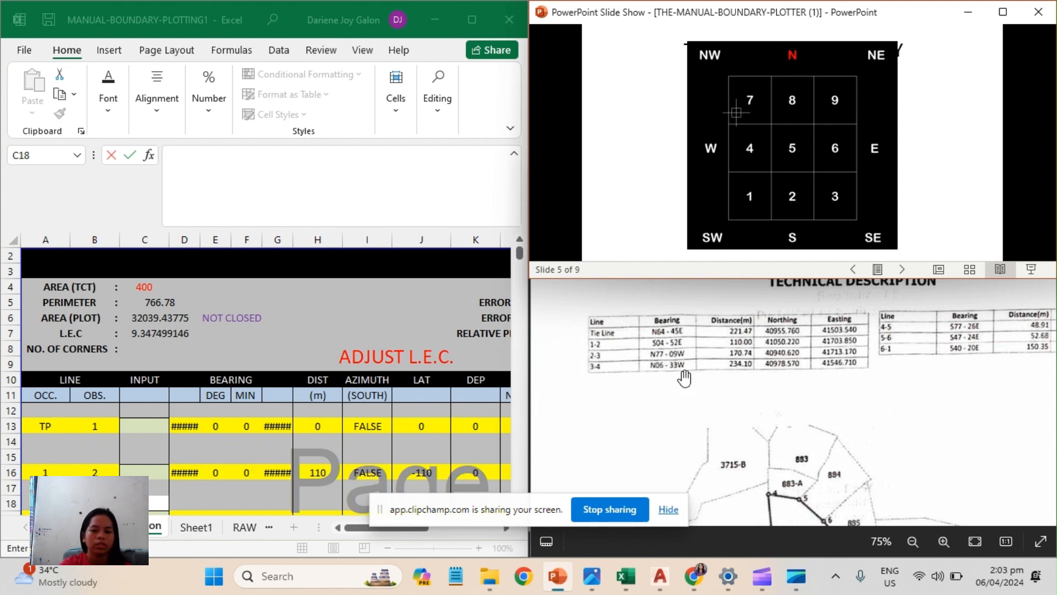
click(790, 348)
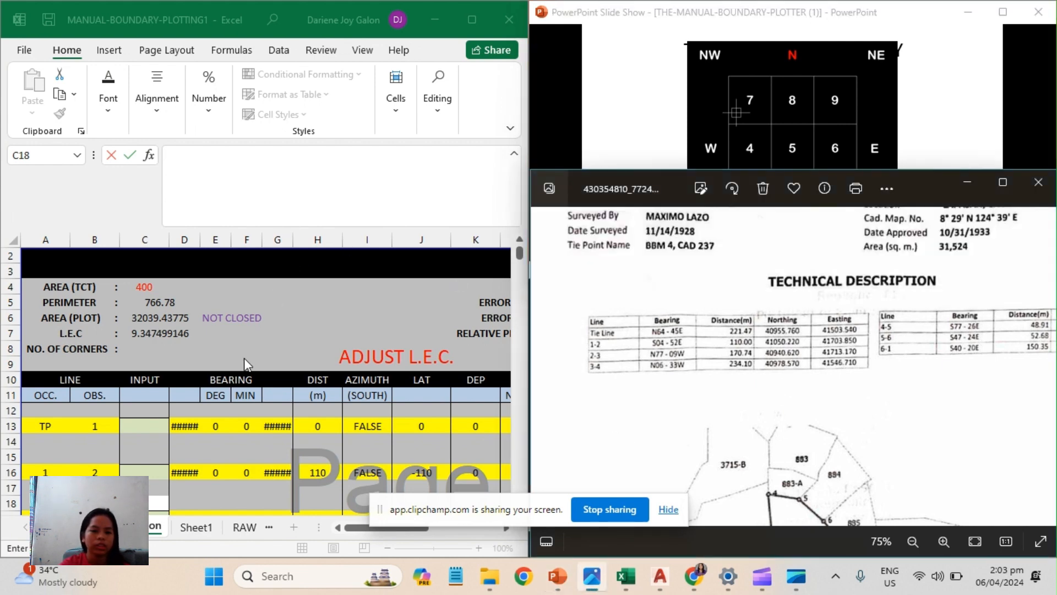
Examine the worksheet's INPUT, LINE and BEARING columns and the tie-point row where the survey data goes.
click(146, 429)
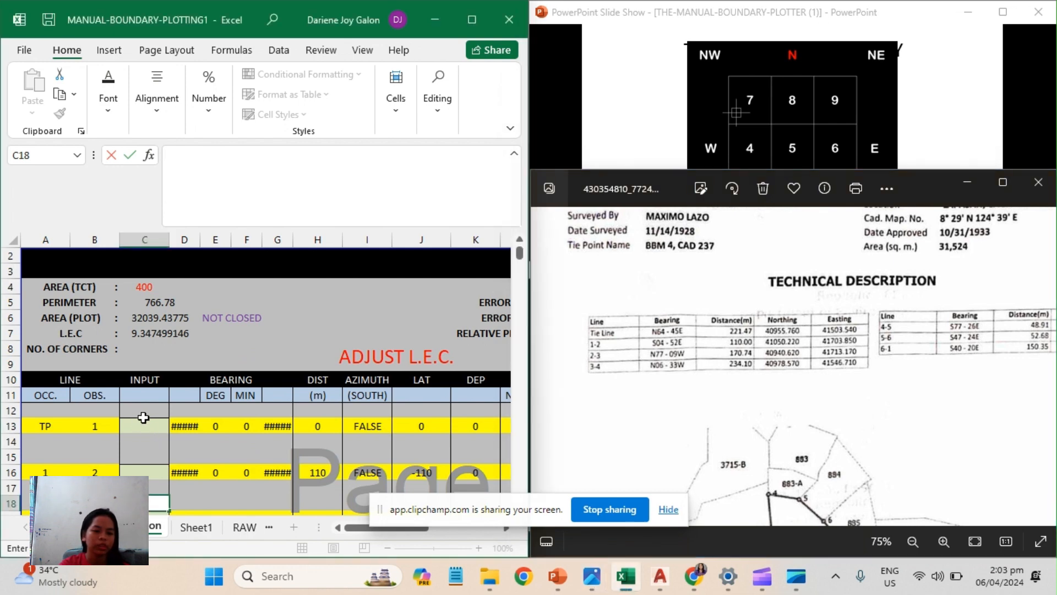
click(145, 427)
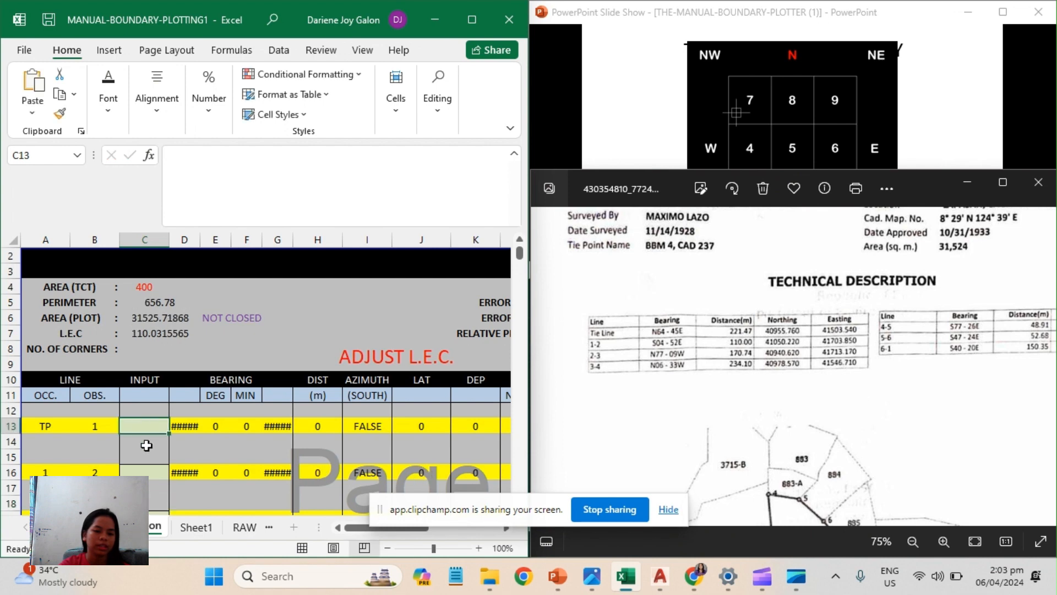
click(147, 442)
click(150, 457)
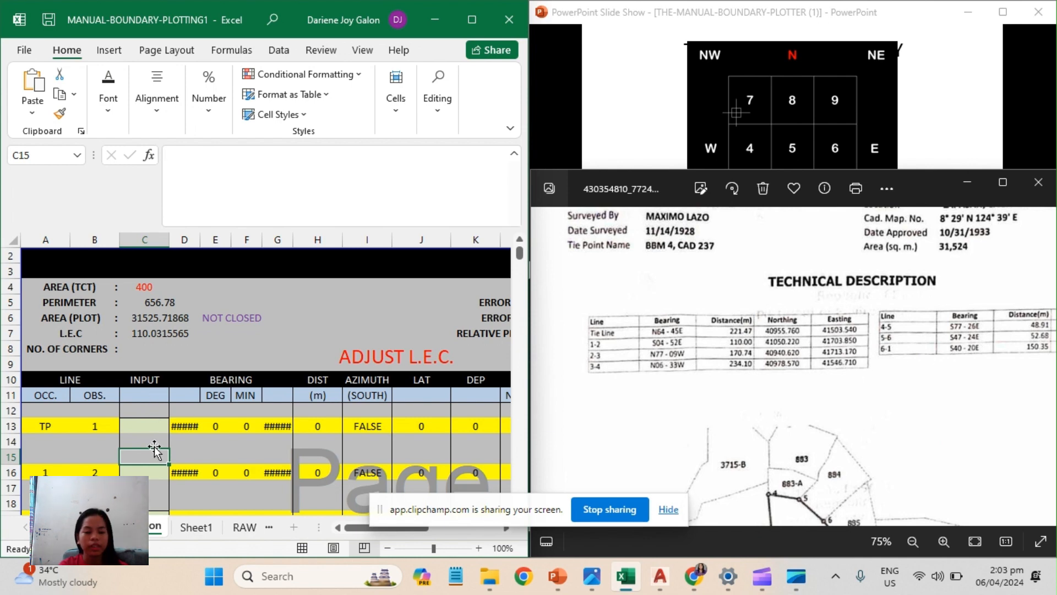
drag(140, 380, 132, 473)
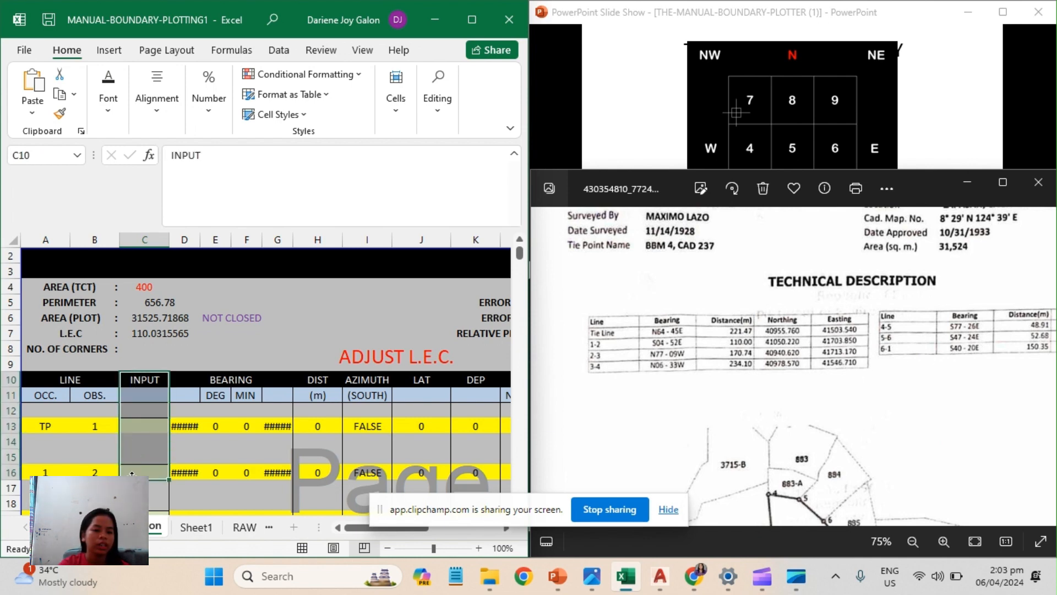
click(146, 380)
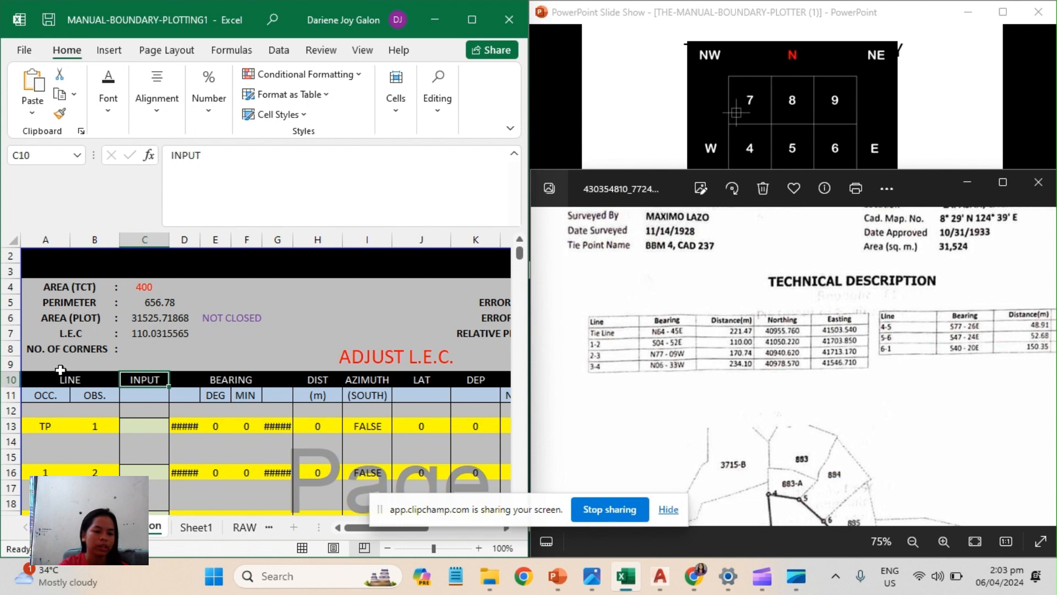
drag(60, 379, 71, 471)
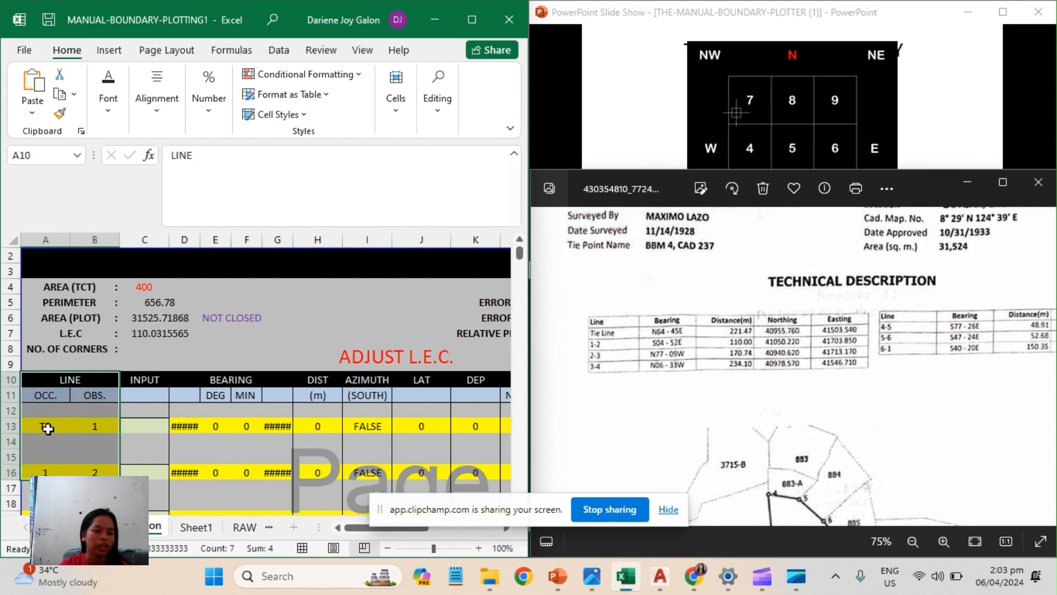
click(99, 428)
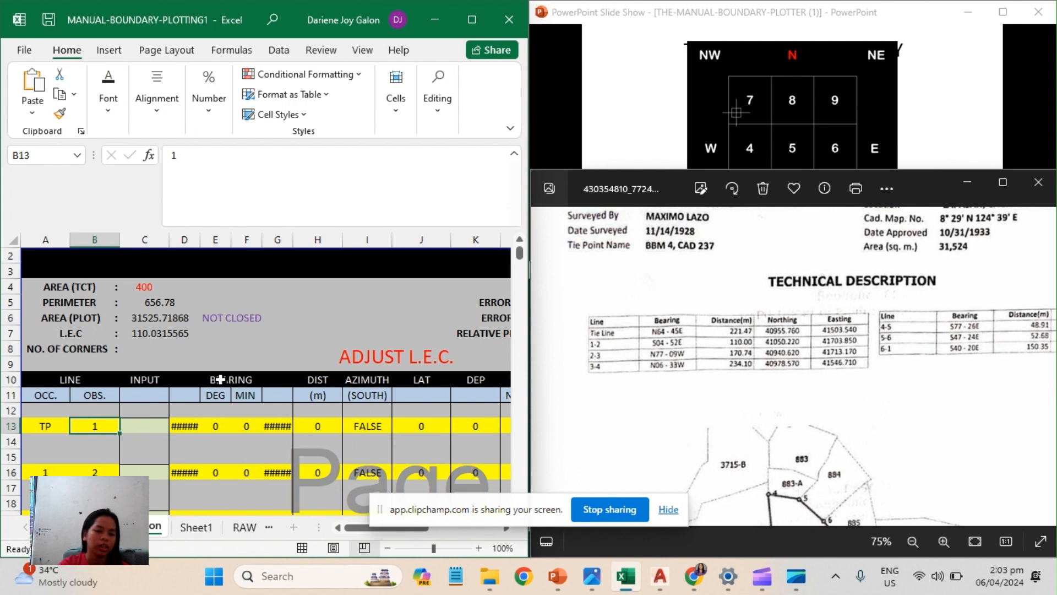
drag(220, 379, 268, 443)
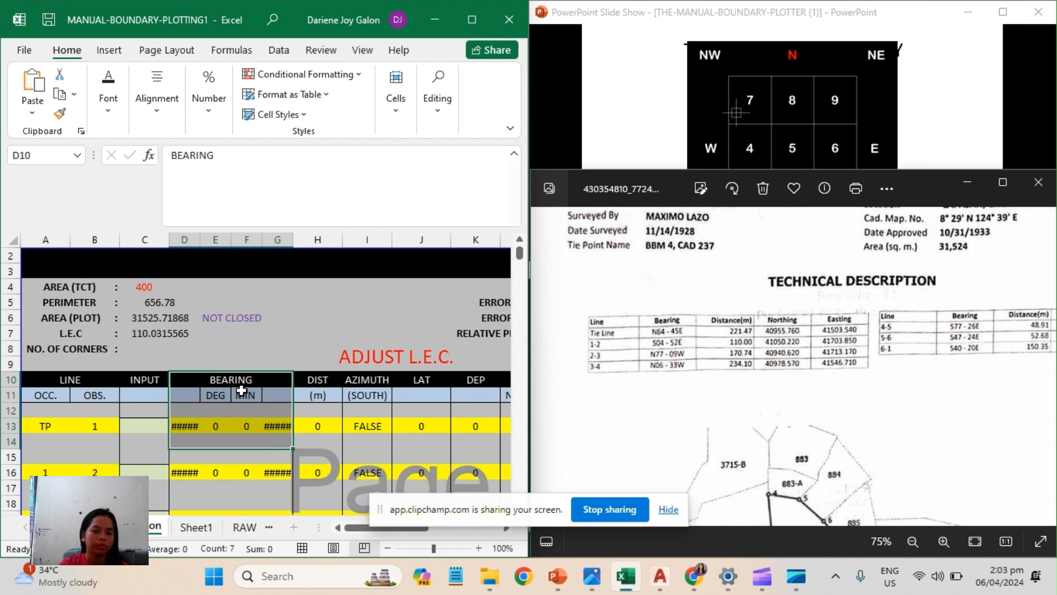
click(145, 420)
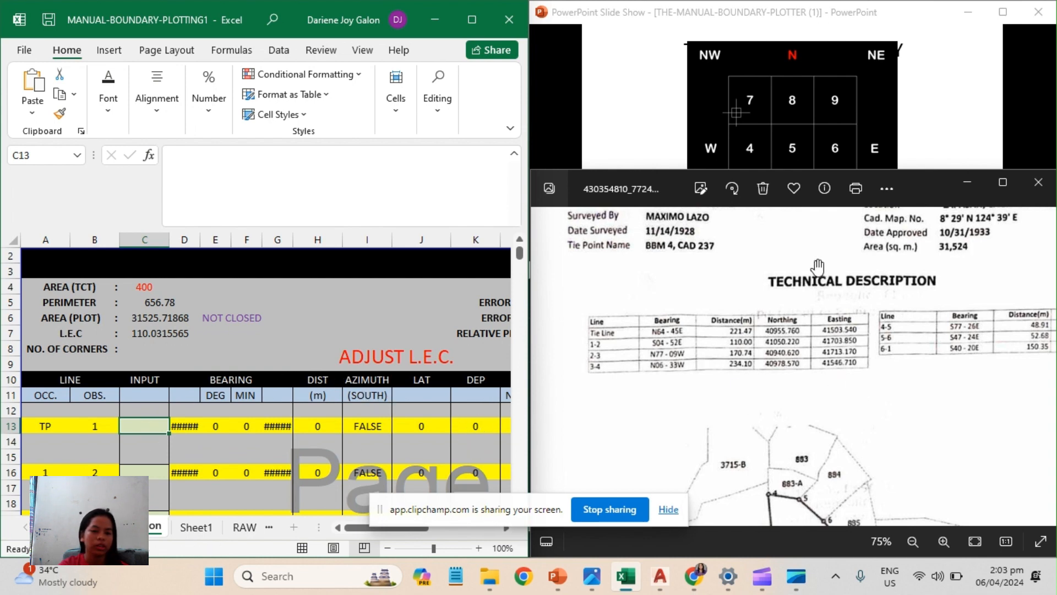
Examine the scanned survey's lot details, including the survey number, location and area, and the technical description tables.
click(900, 374)
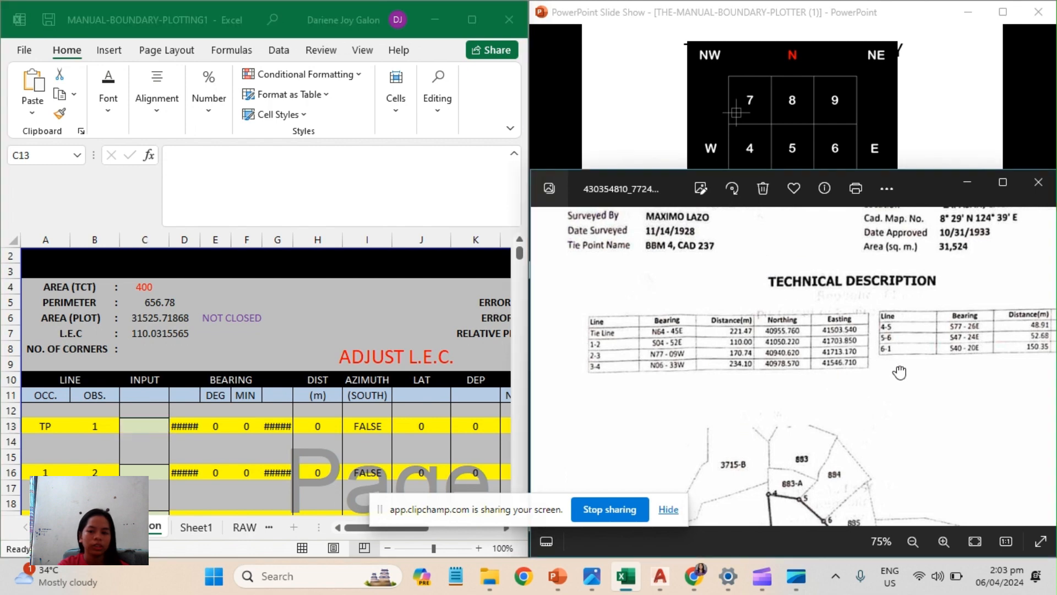
drag(864, 304, 843, 341)
drag(824, 307, 852, 415)
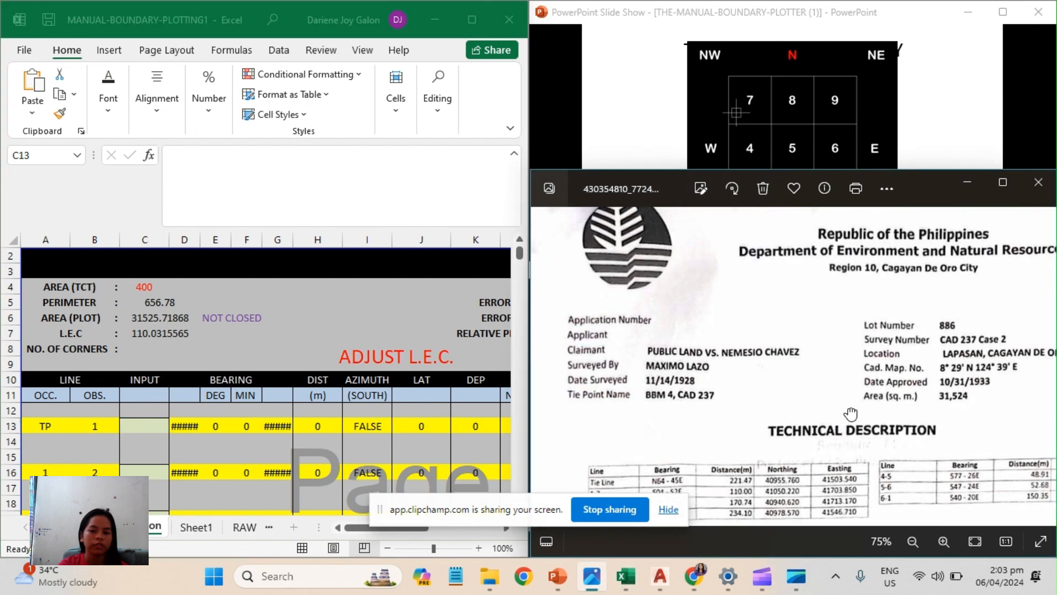
drag(812, 368, 751, 370)
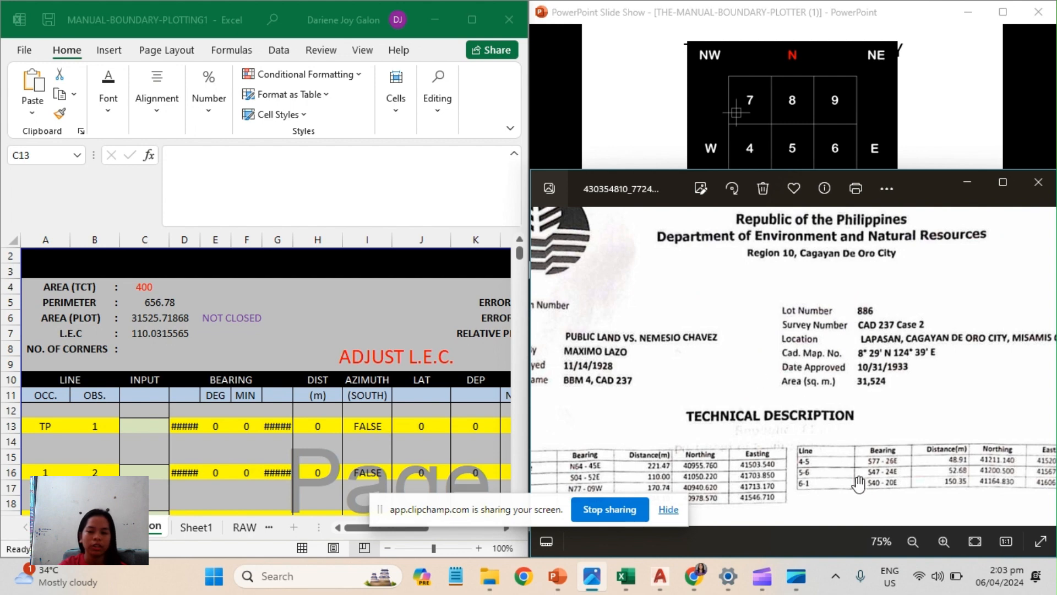
drag(859, 484, 876, 423)
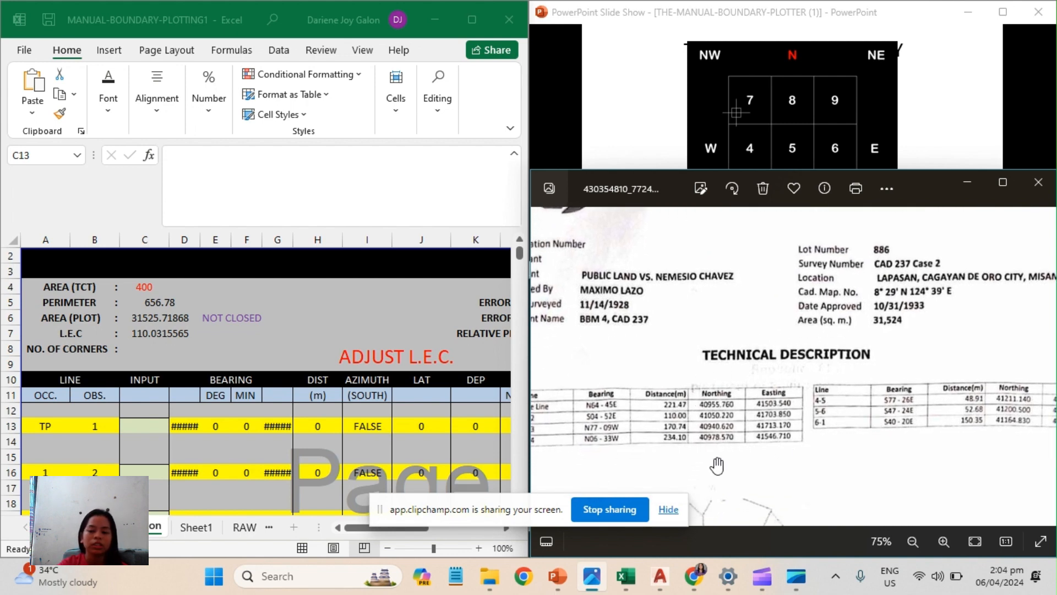
drag(716, 465, 830, 464)
drag(862, 370, 788, 417)
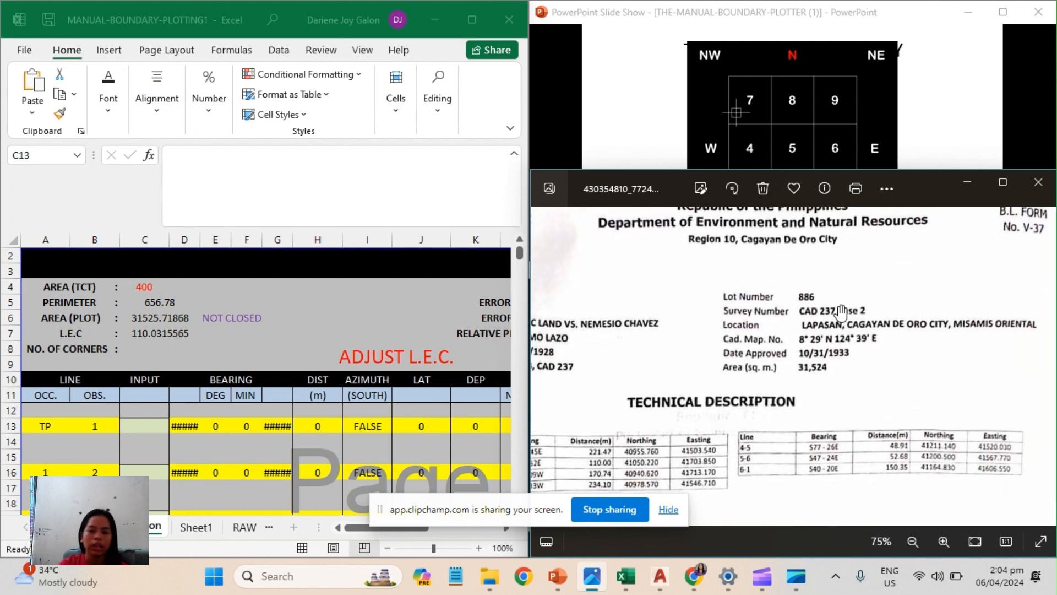
scroll(791, 327, up, 3)
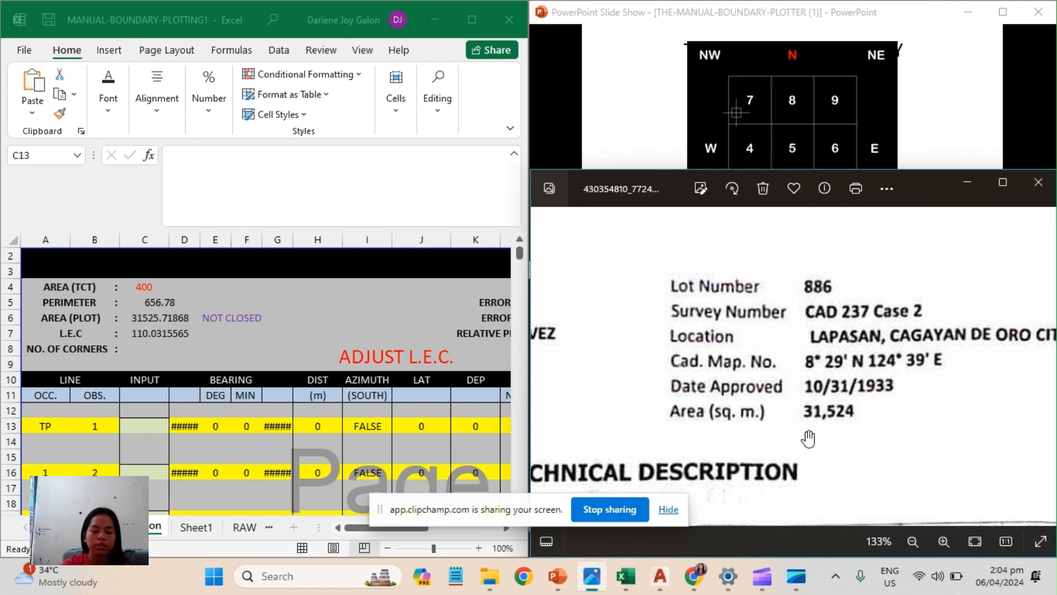
scroll(807, 444, down, 2)
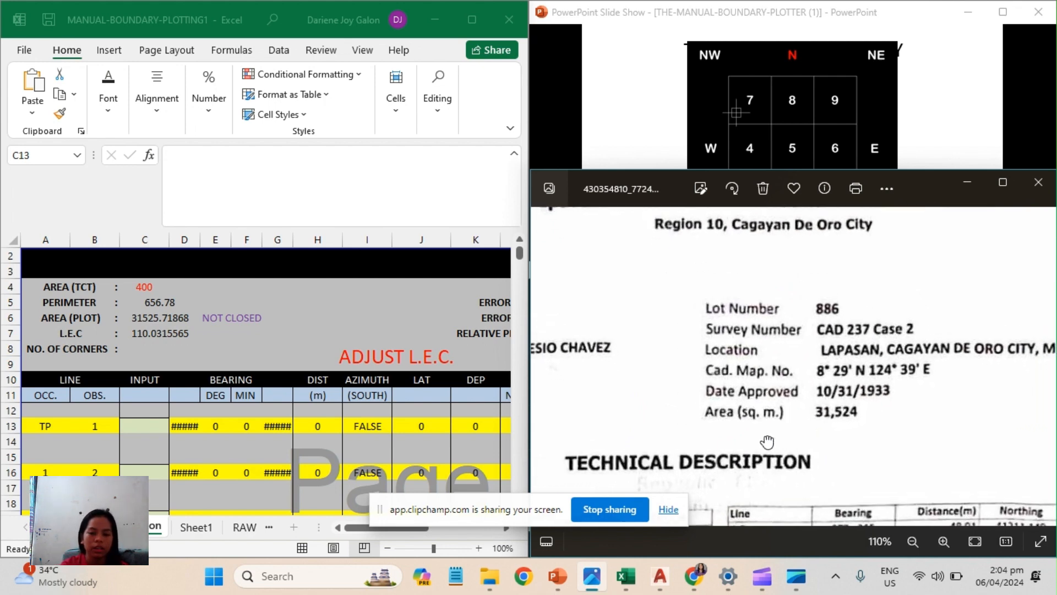
Examine the lot's boundary sketch and the lines of the technical description to count its corners.
drag(768, 442, 892, 219)
drag(805, 368, 923, 356)
drag(887, 459, 834, 251)
drag(854, 396, 764, 322)
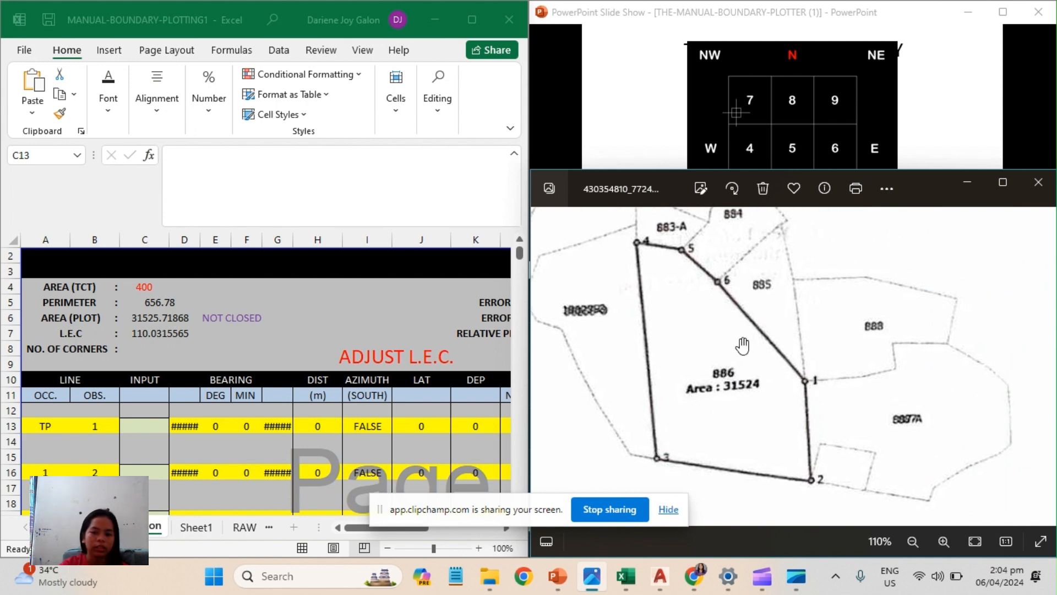
drag(724, 300, 923, 498)
drag(809, 311, 691, 409)
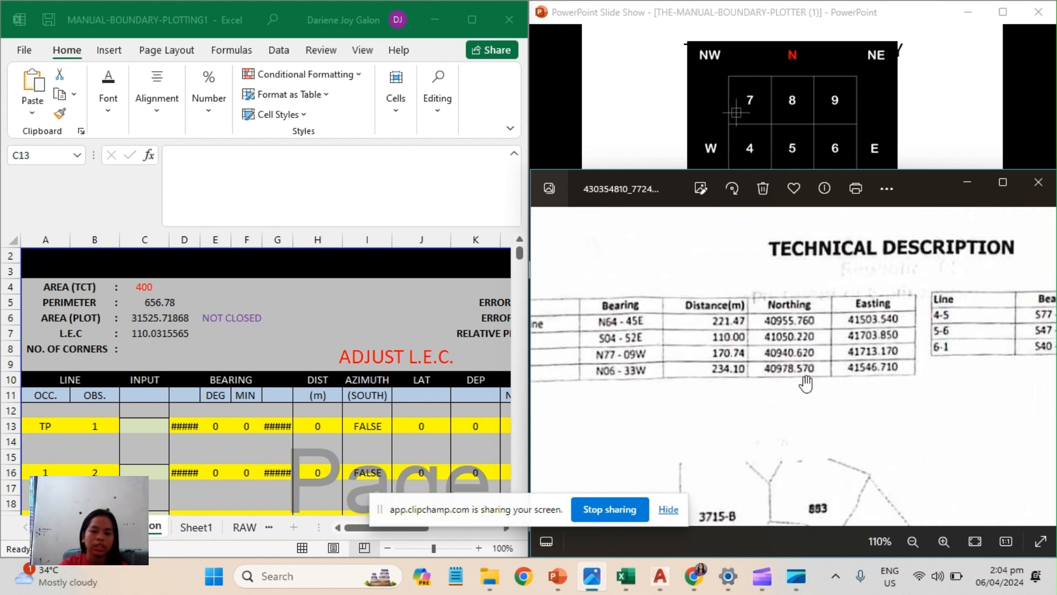
drag(806, 384, 782, 334)
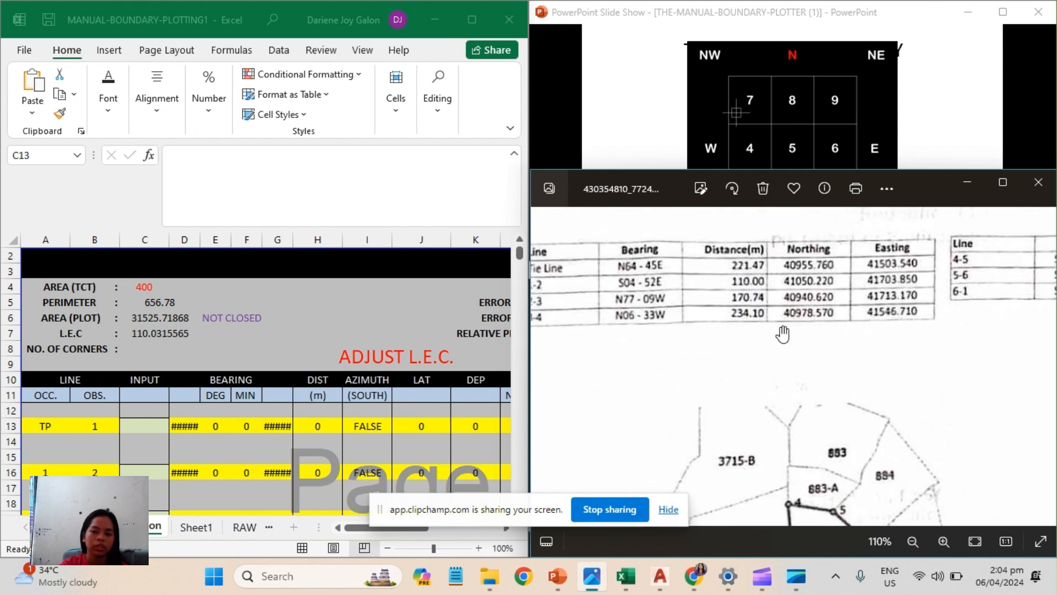
drag(719, 331, 807, 356)
drag(870, 372, 633, 399)
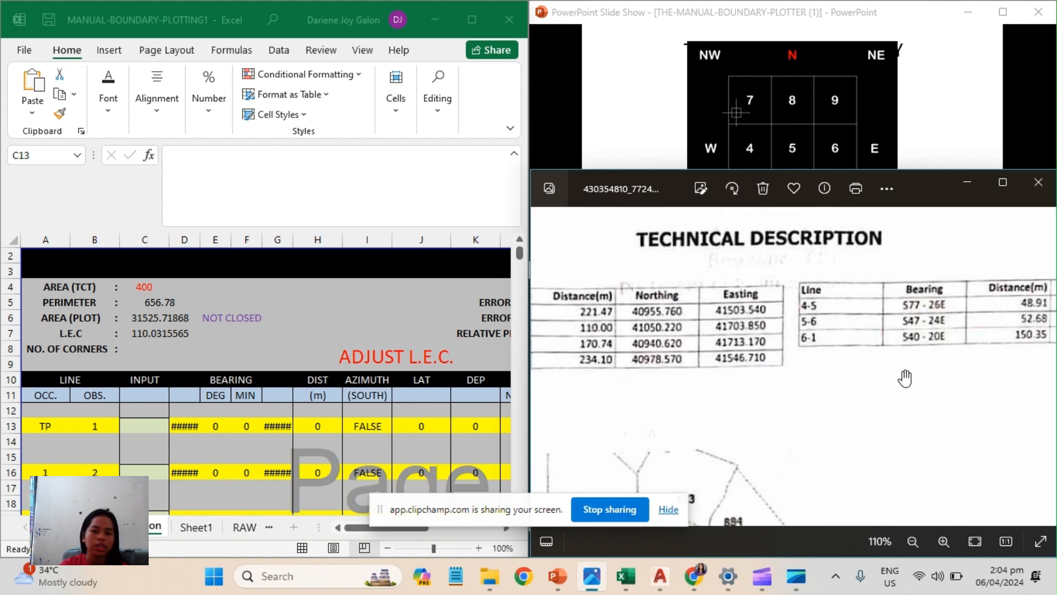
drag(905, 378, 845, 371)
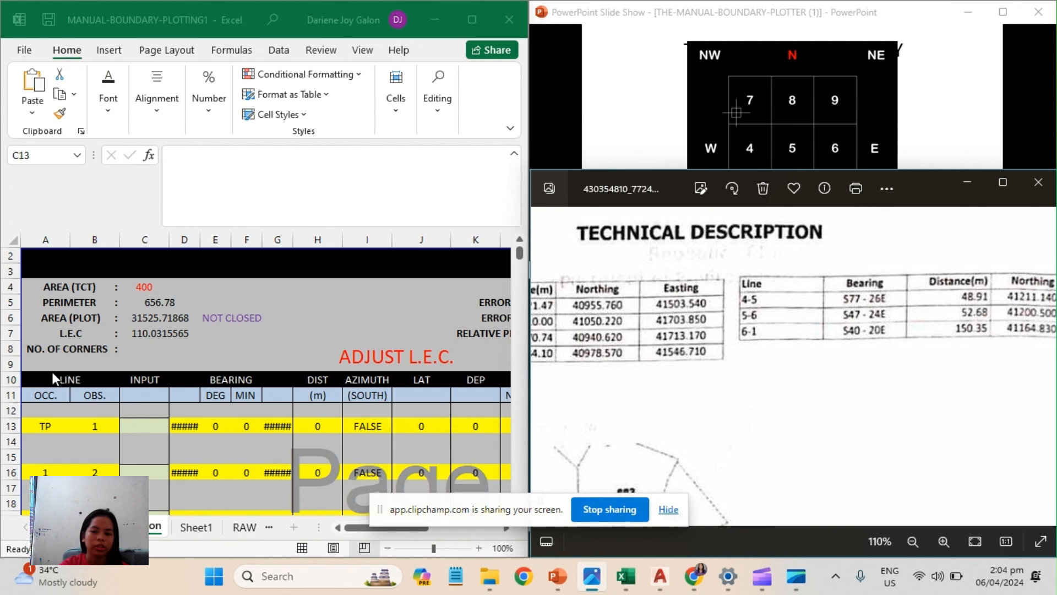
Set the number of corners in cell C8 to 6.
click(147, 359)
click(143, 345)
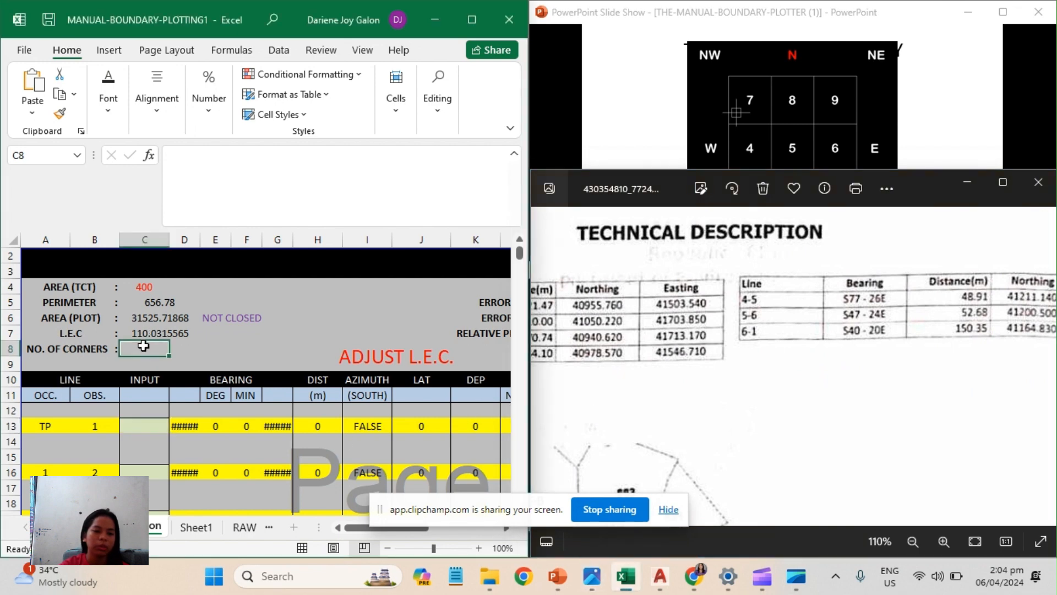
text(6)
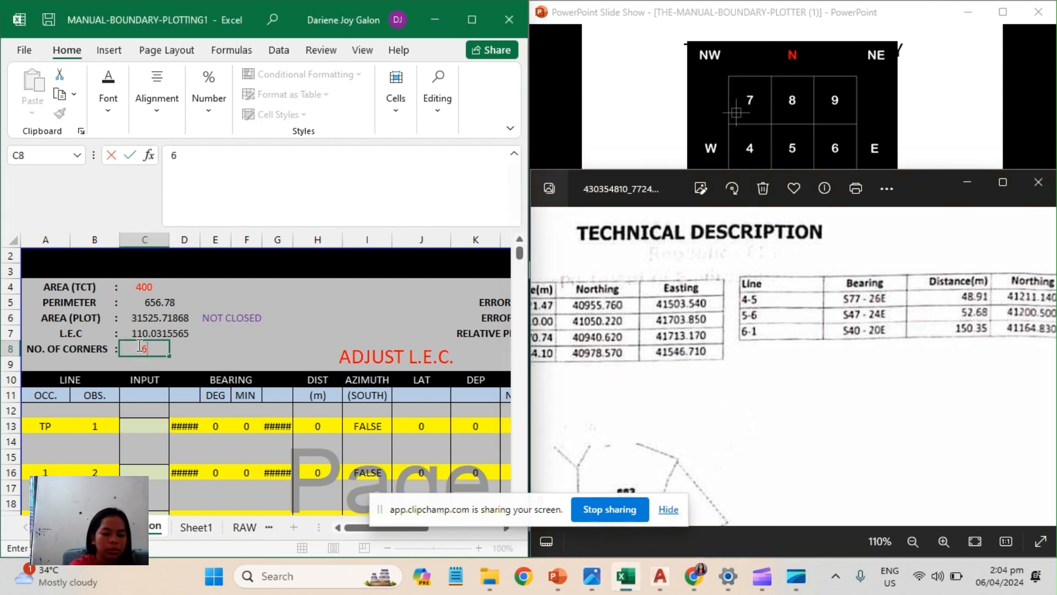
Enter the tie line's NE quadrant code, 9, in input cell C13, using the survey's bearing table and the direction keypad diagram.
drag(692, 335, 908, 312)
scroll(822, 387, up, 2)
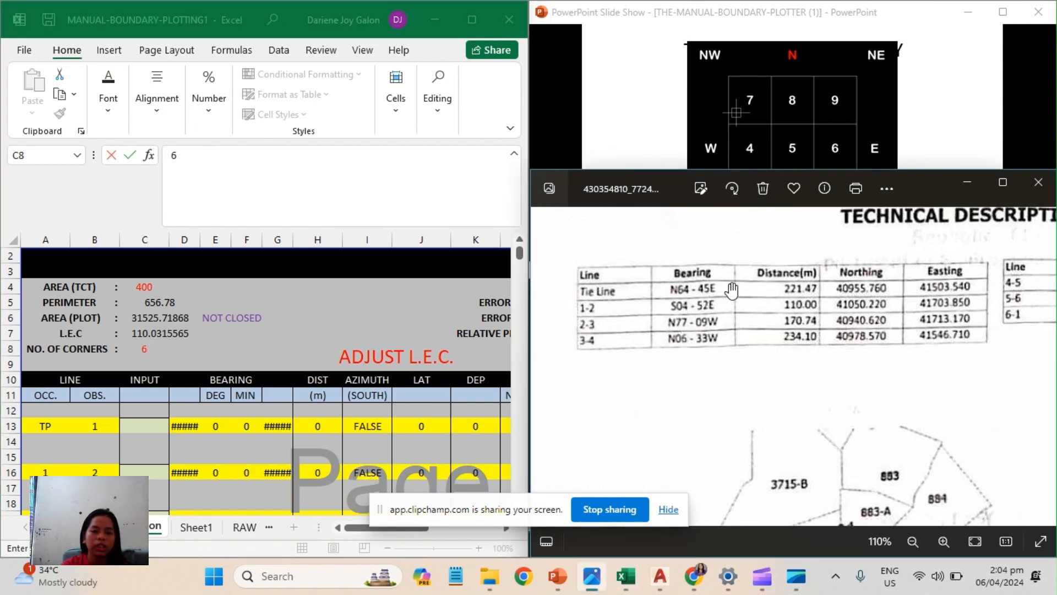
scroll(732, 290, up, 1)
drag(665, 369, 738, 387)
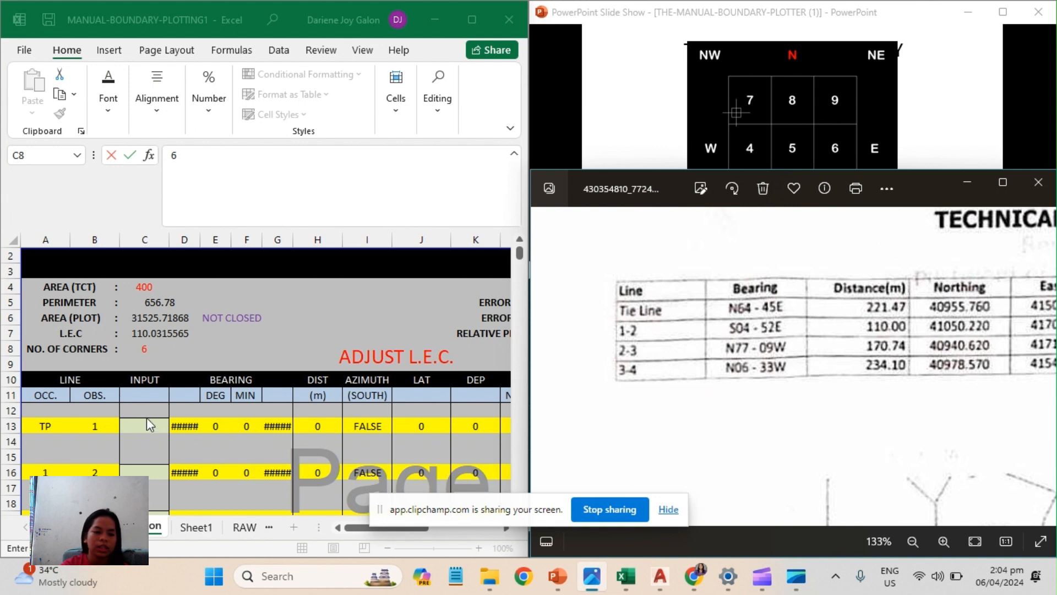
drag(848, 352, 810, 316)
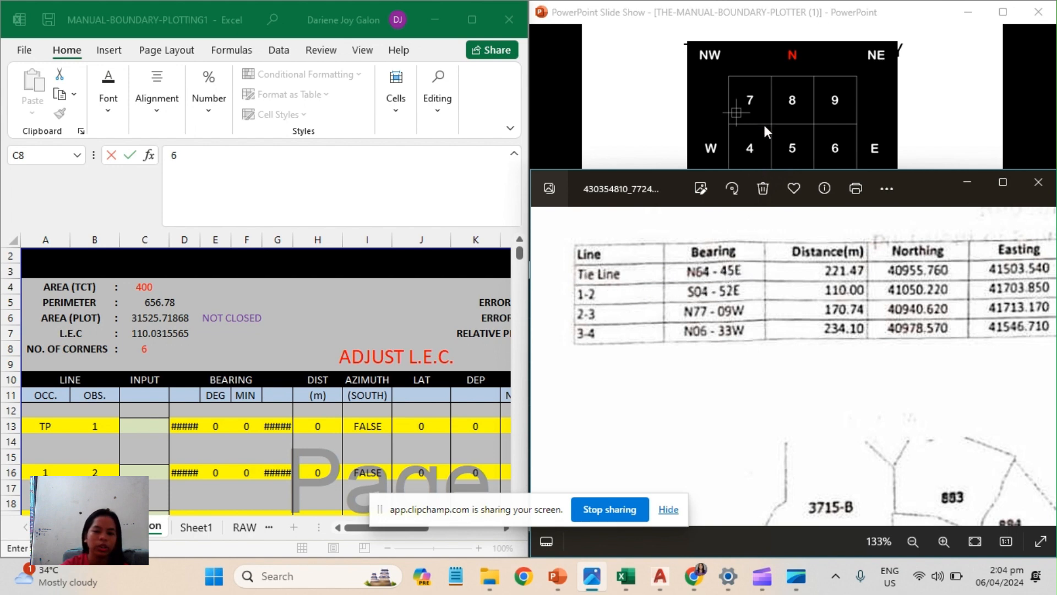
click(764, 126)
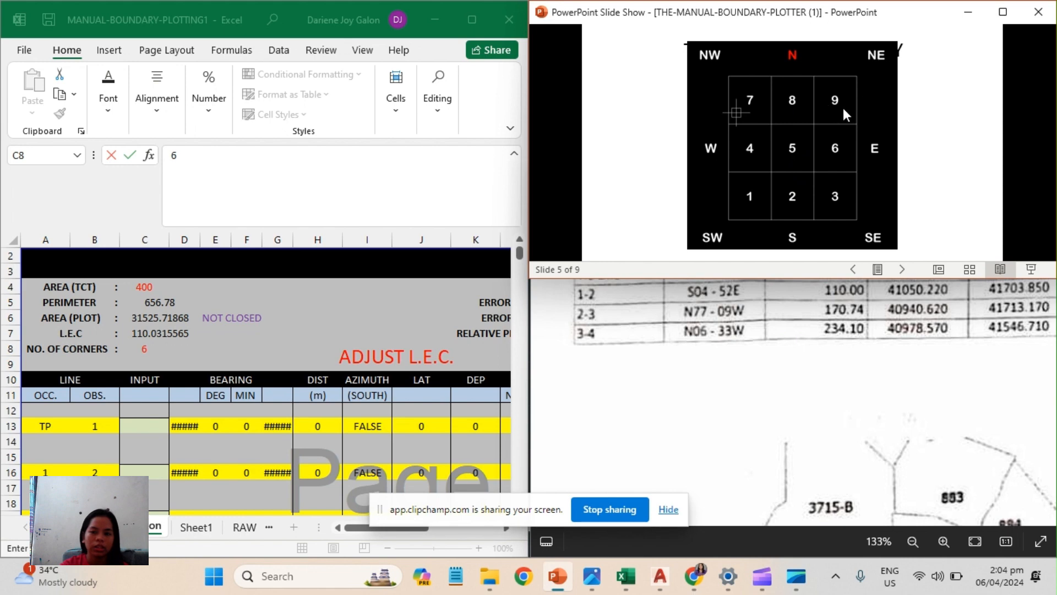
click(143, 428)
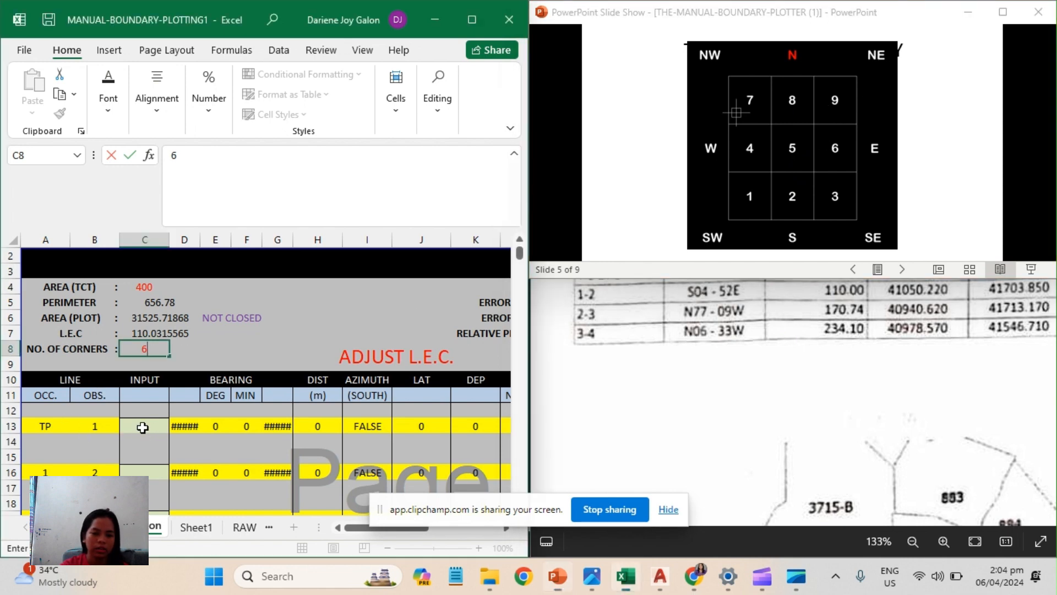
click(146, 424)
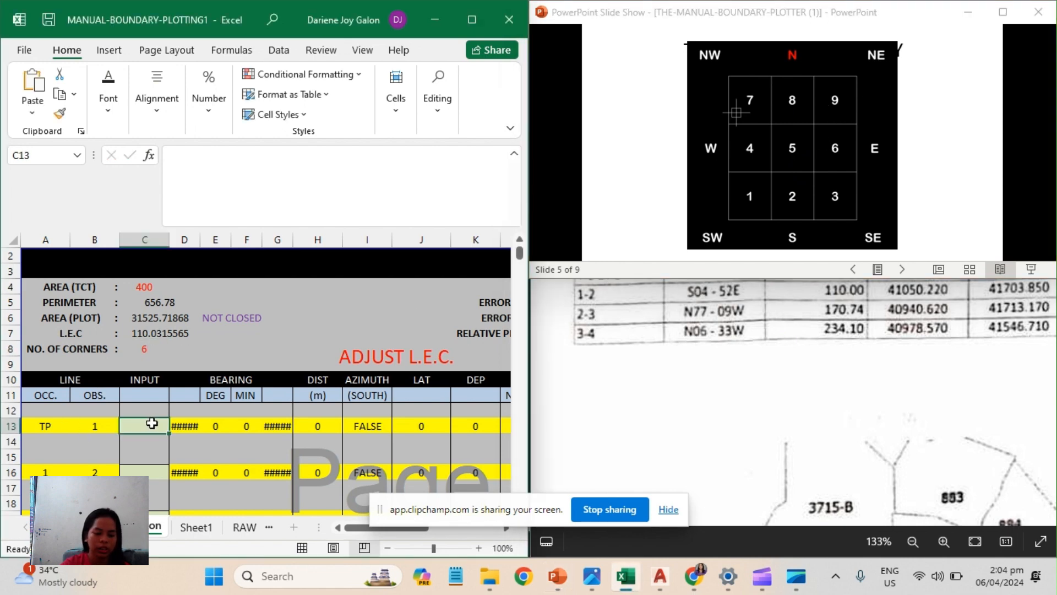
text(9)
key(Return)
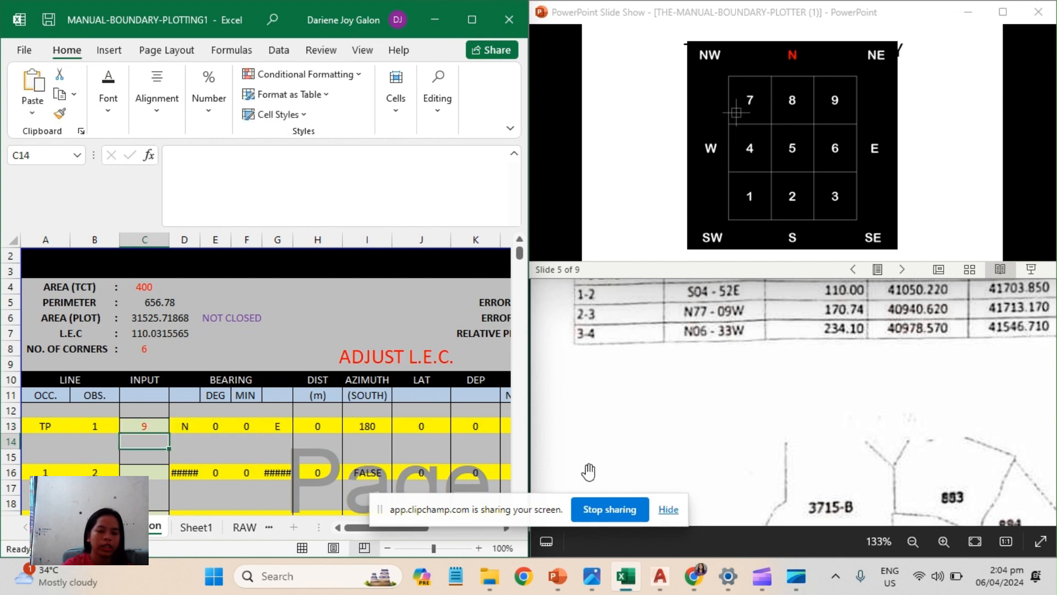
Enter the tie line's bearing from the survey table as 6445 in cell C14 and its distance as 22147 in C15.
click(735, 345)
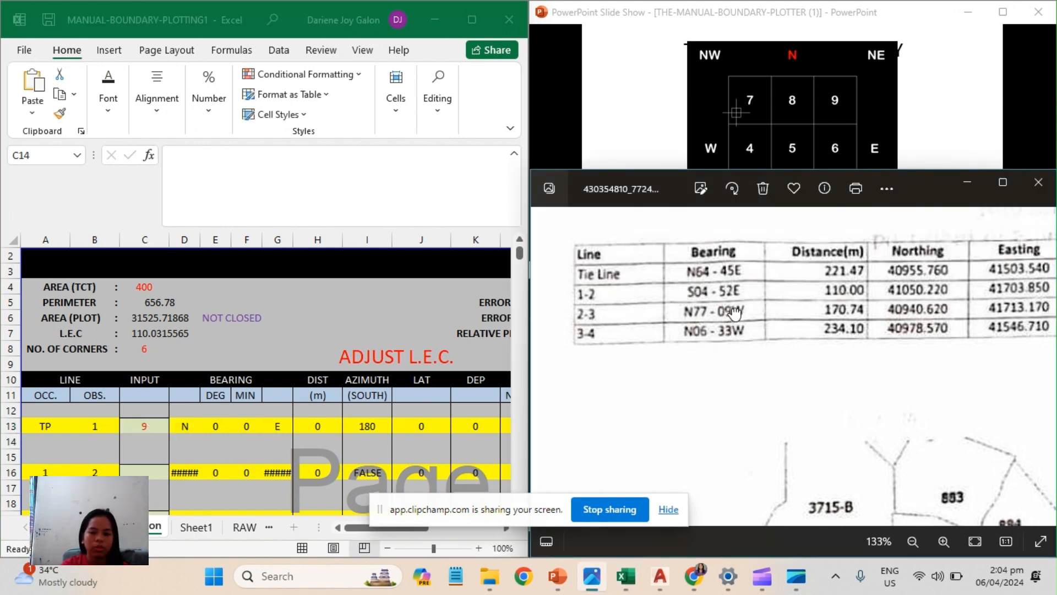
drag(734, 314, 727, 408)
click(713, 76)
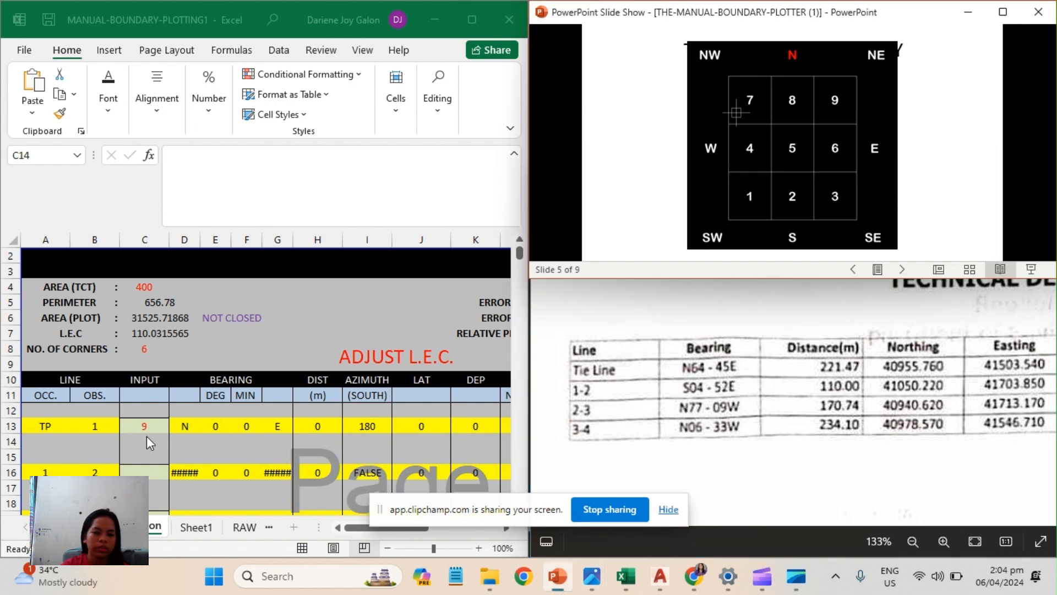
click(167, 444)
text(6445)
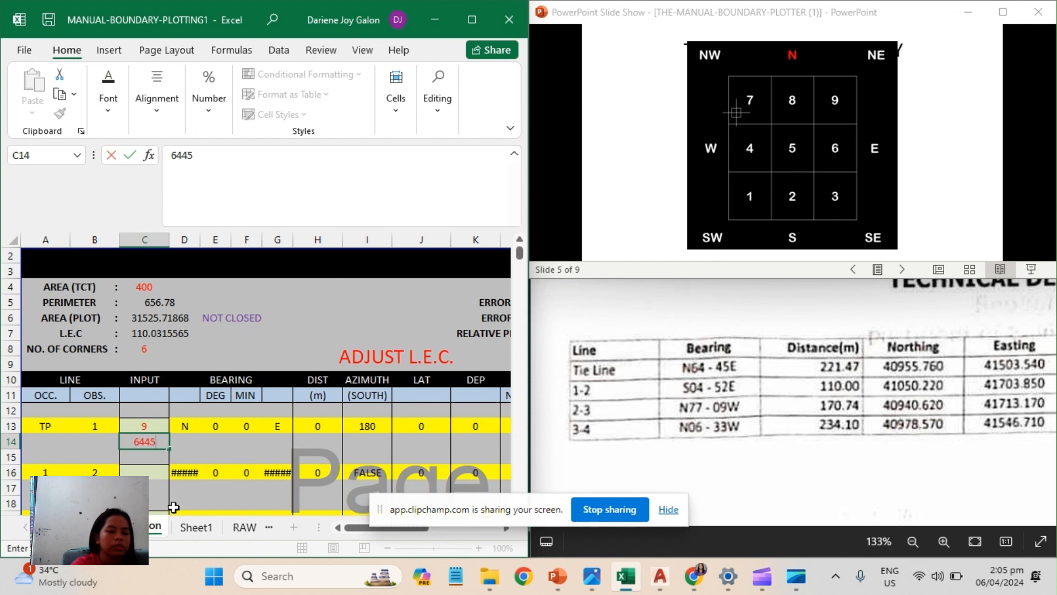
key(Return)
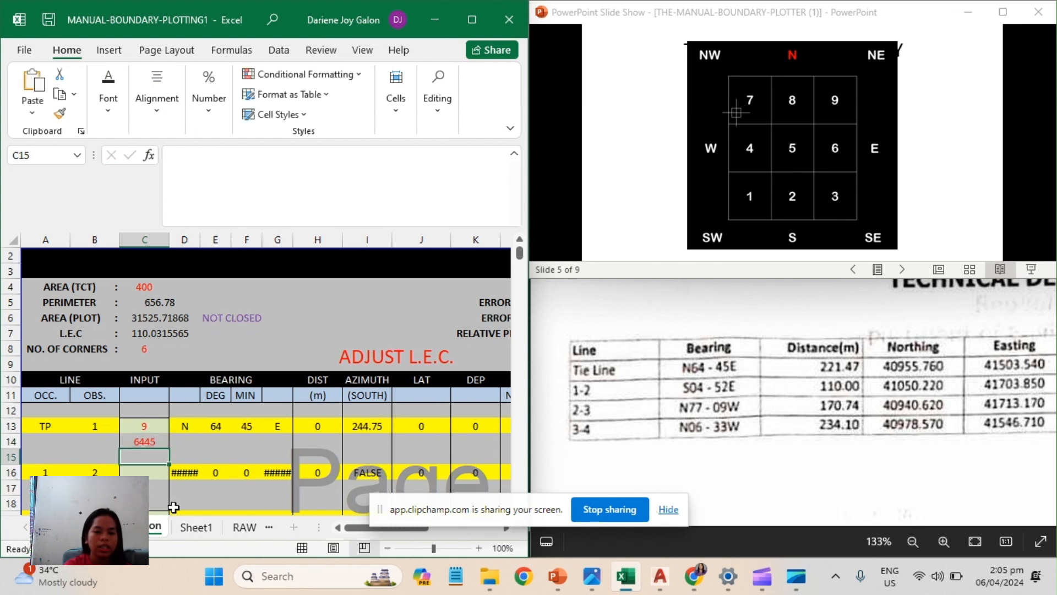
text(221)
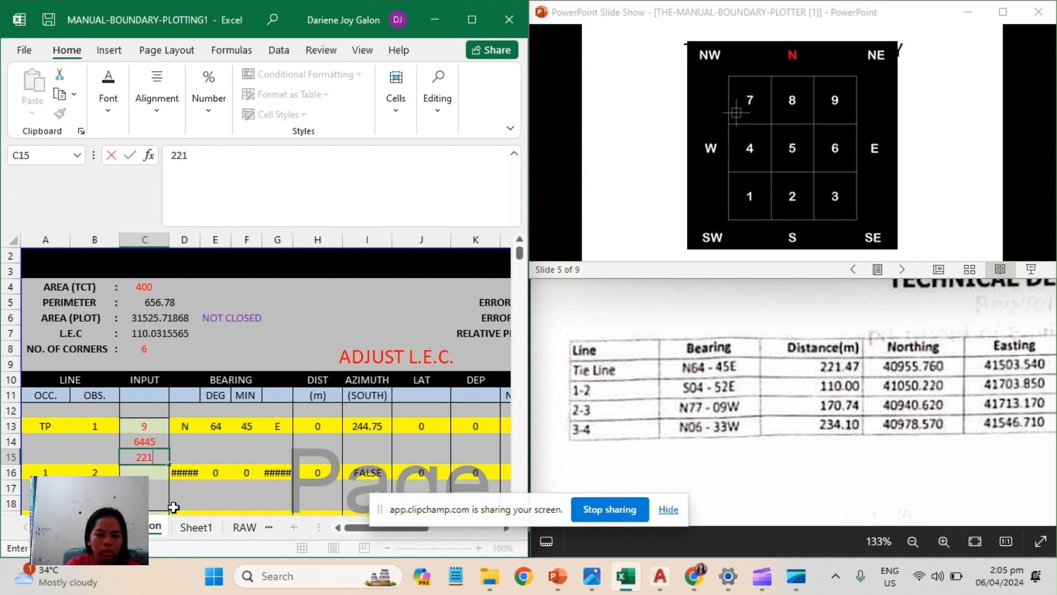
text(47)
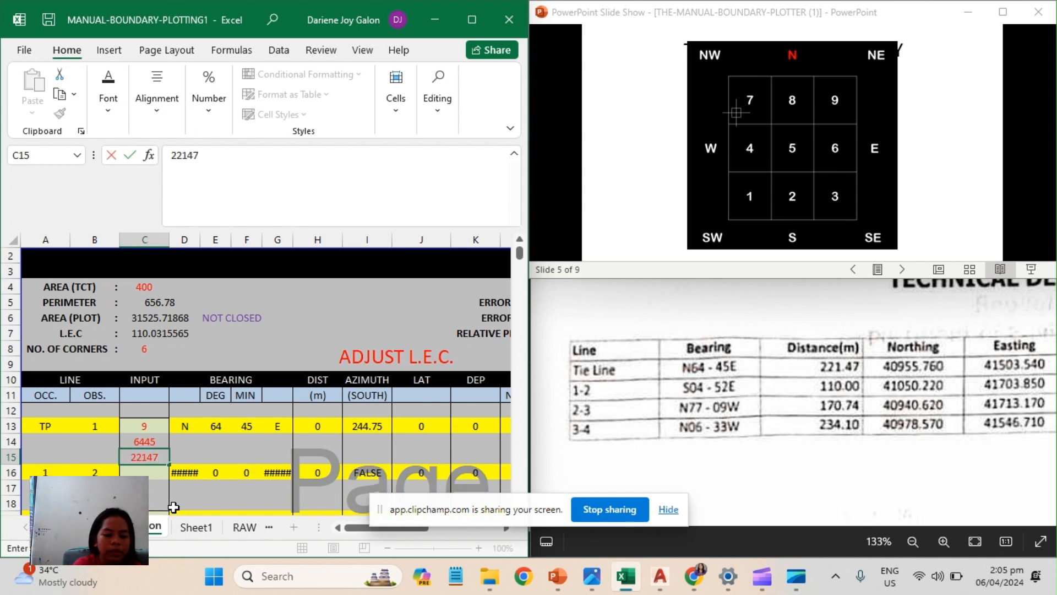
key(Return)
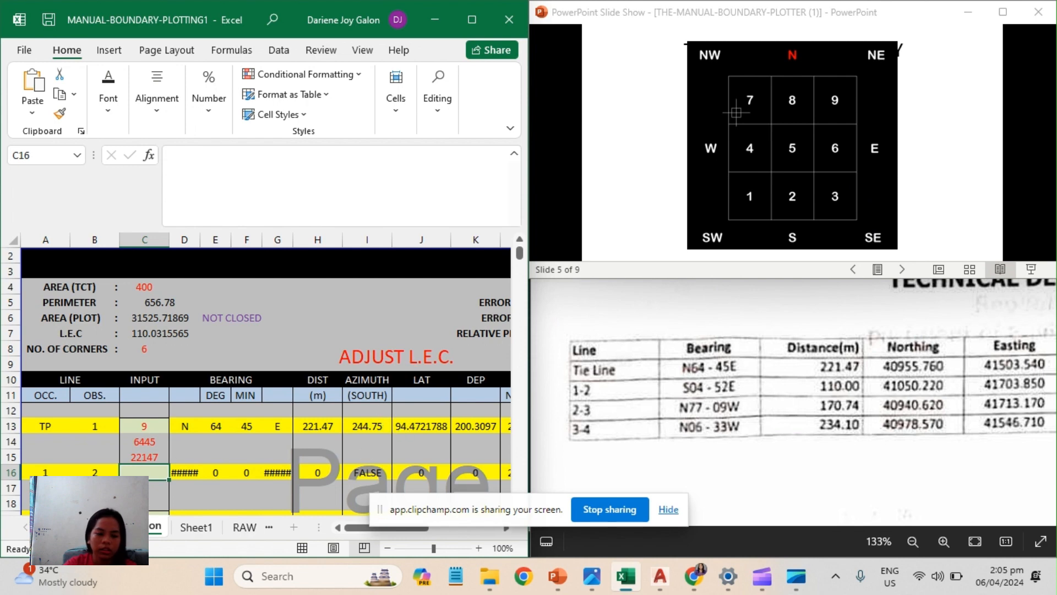
Enter line 1-2's data in cells C16 to C18: quadrant code 3, bearing 0452 and distance 11000.
text(3)
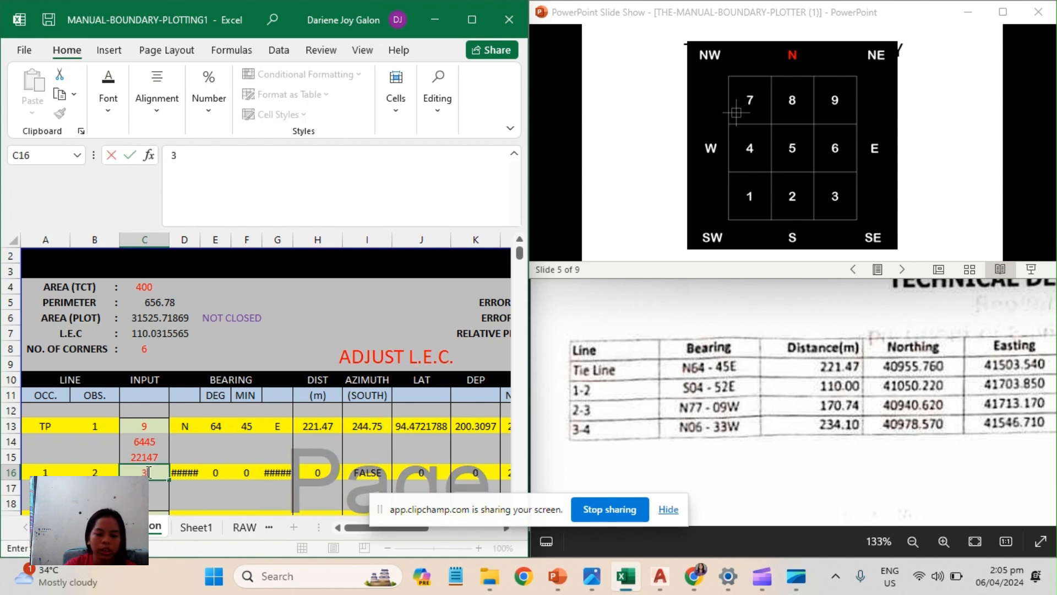
key(Return)
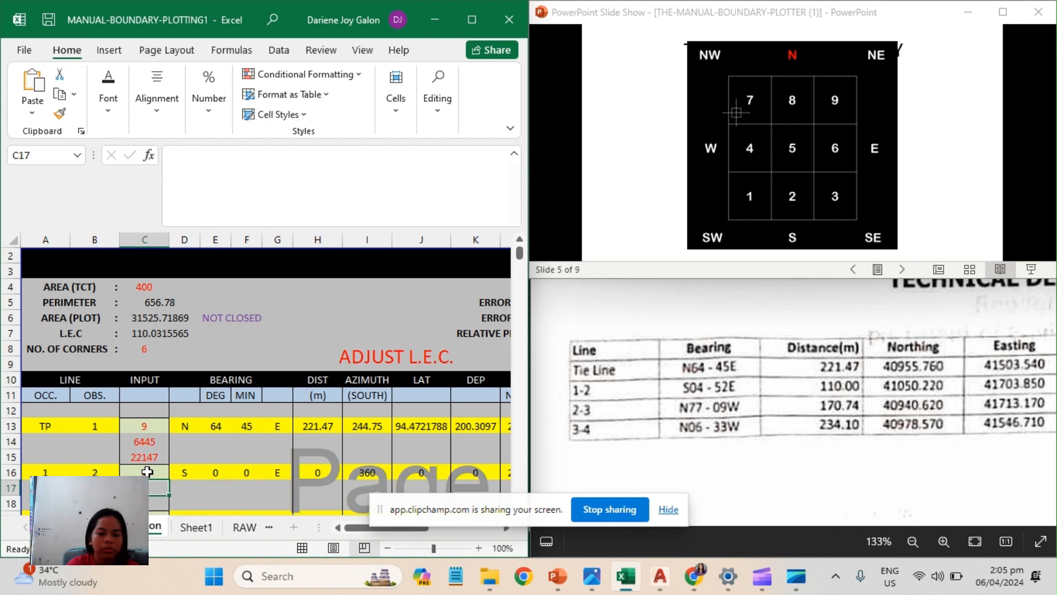
text(0)
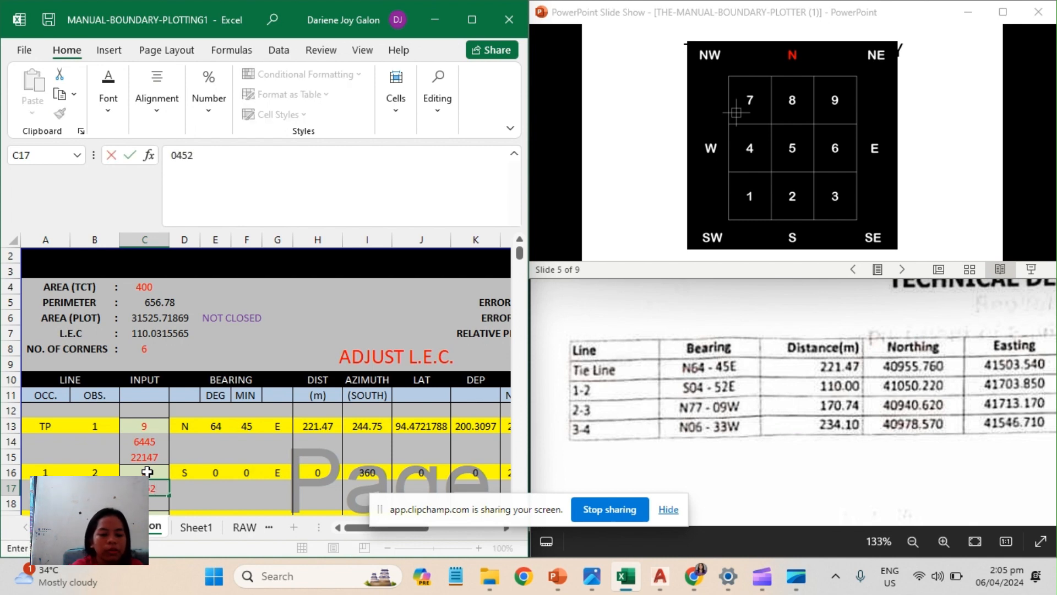
text(452)
key(Return)
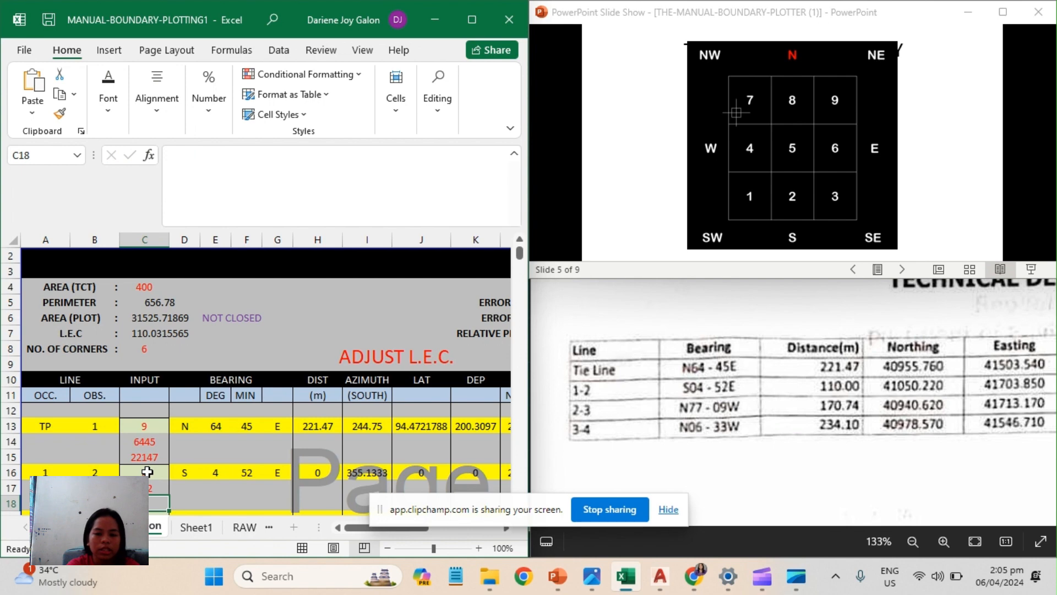
text(11000)
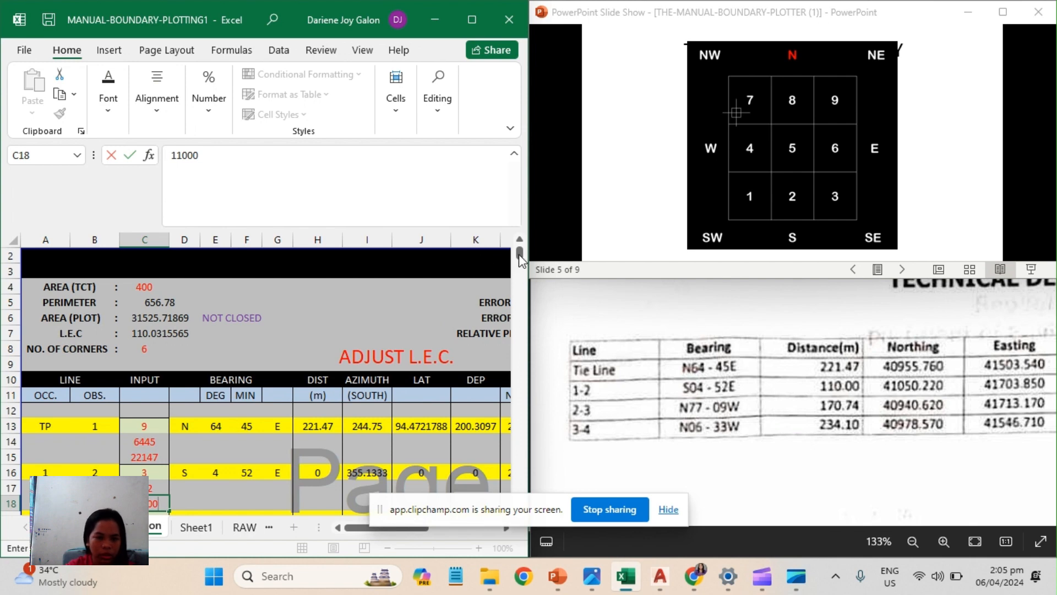
Examine the input values of the remaining boundary lines, down to the quadrant, bearing and distance entries of rows 28 to 33.
drag(519, 253, 518, 253)
drag(520, 260, 520, 267)
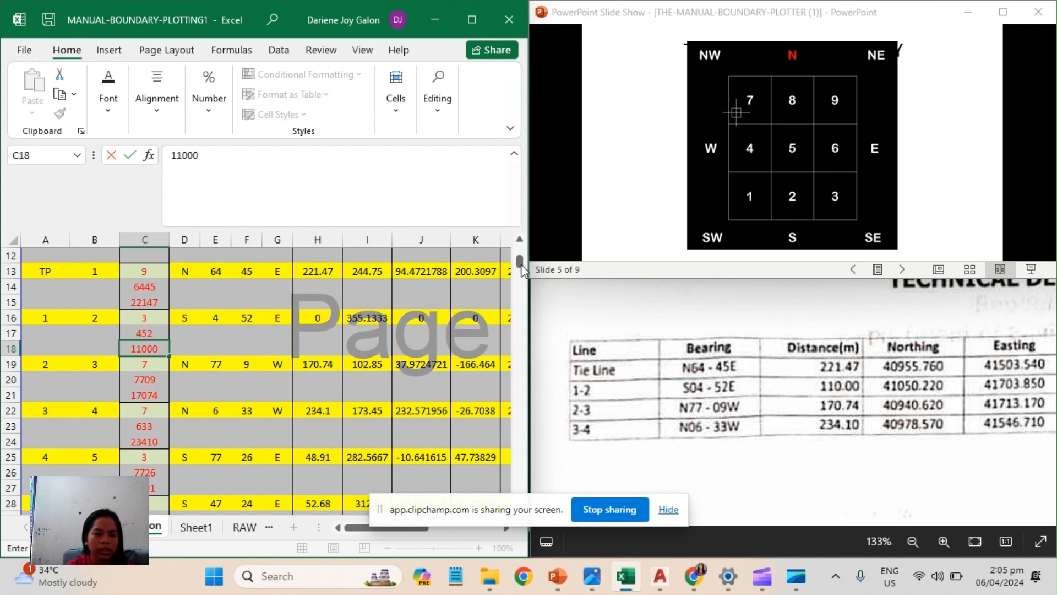
drag(522, 269, 522, 276)
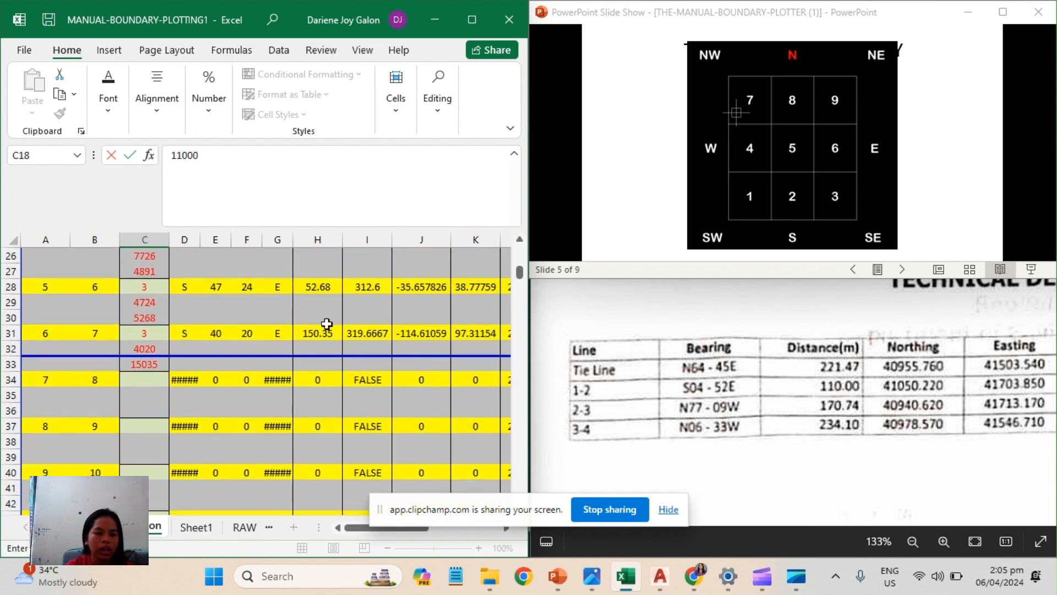
click(145, 348)
click(148, 364)
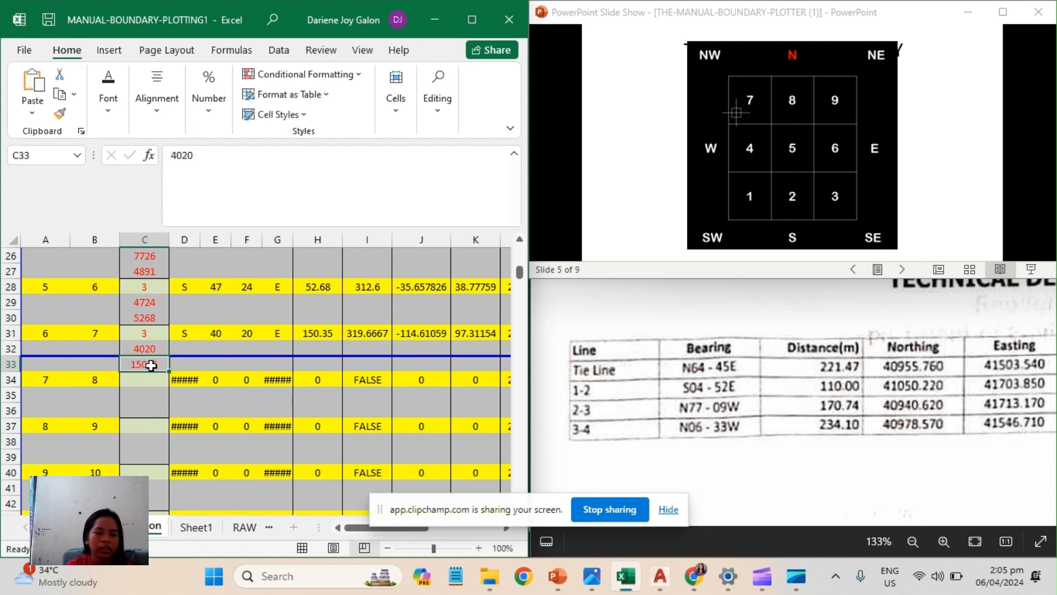
click(152, 345)
click(153, 332)
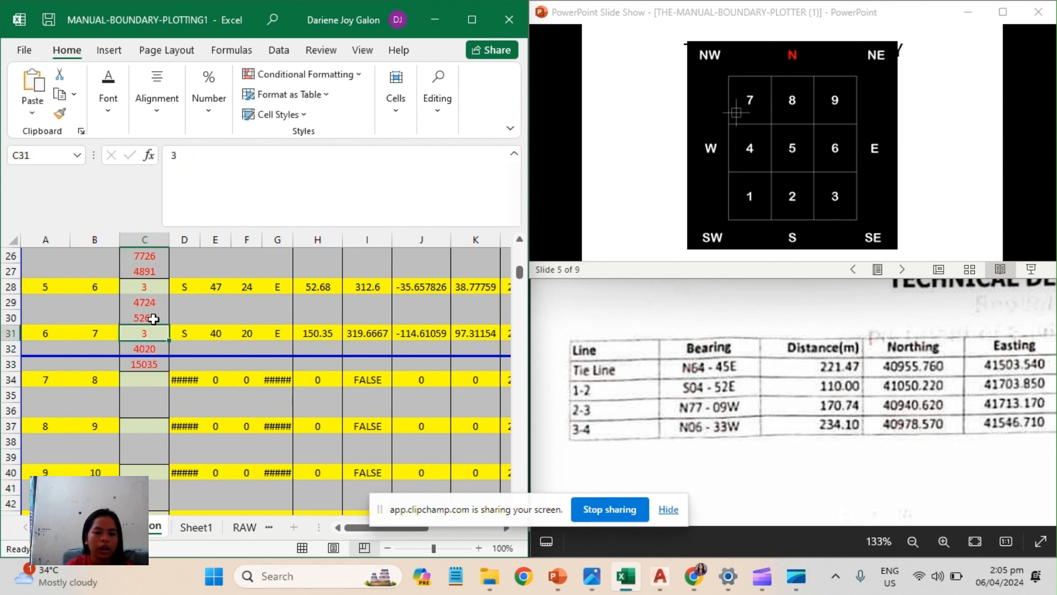
click(153, 316)
click(153, 301)
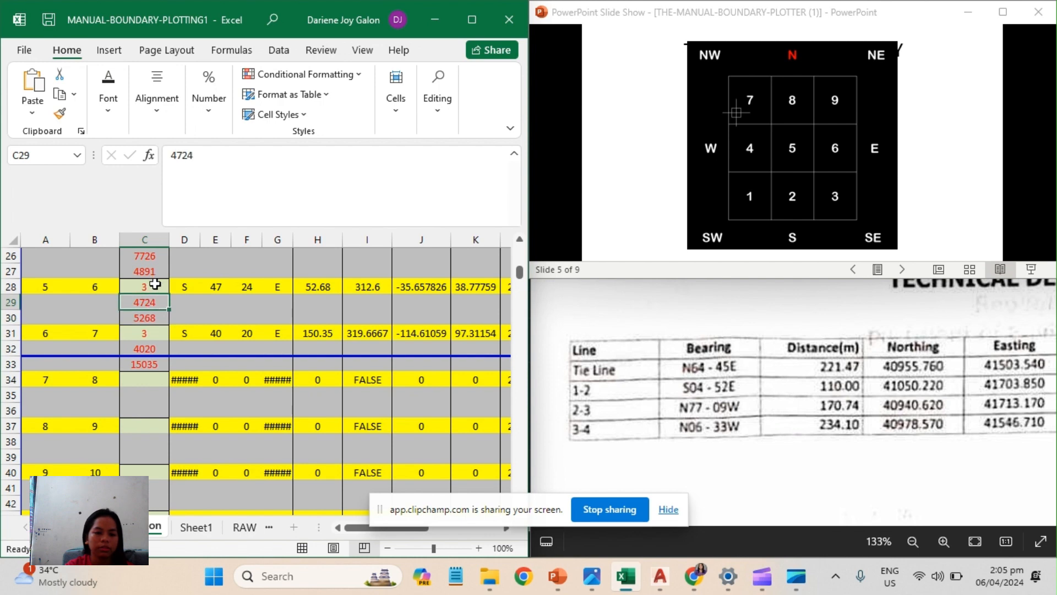
click(154, 286)
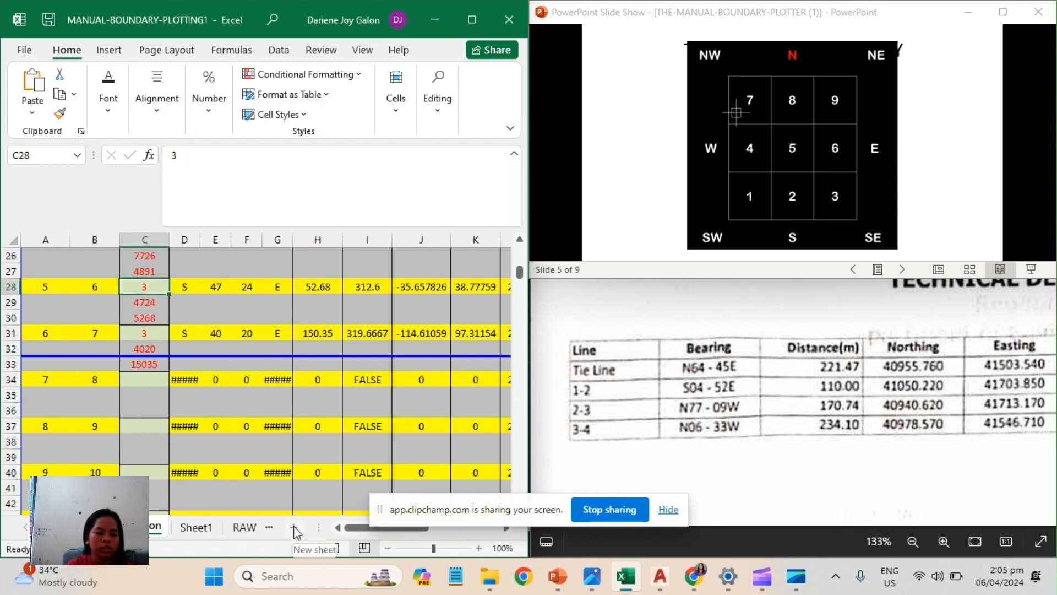
Copy the corner coordinates in cells A2 to A8 of the RAW-Data sheet.
click(247, 527)
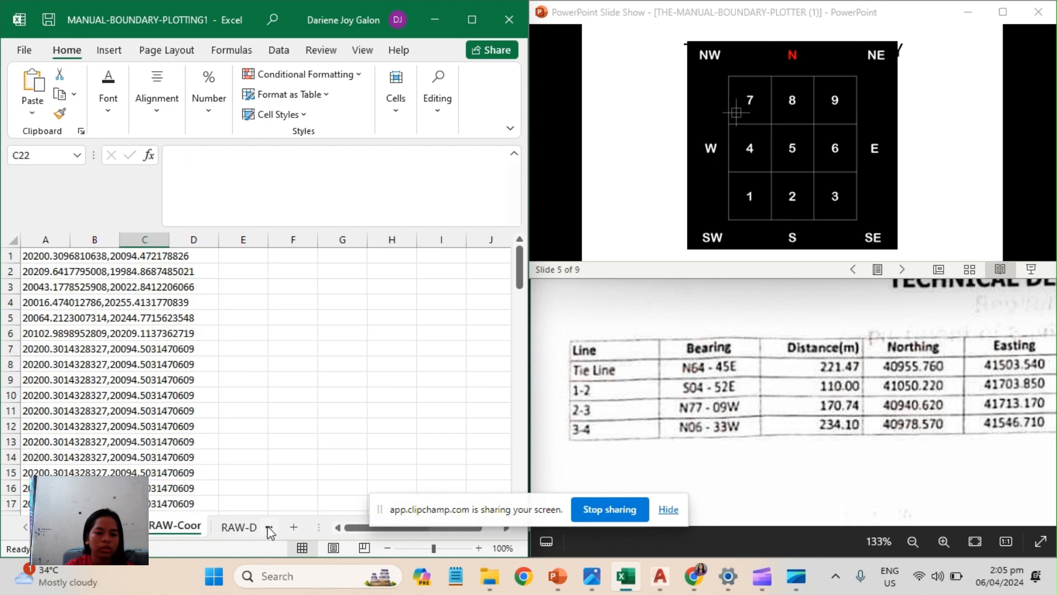
click(230, 526)
click(262, 333)
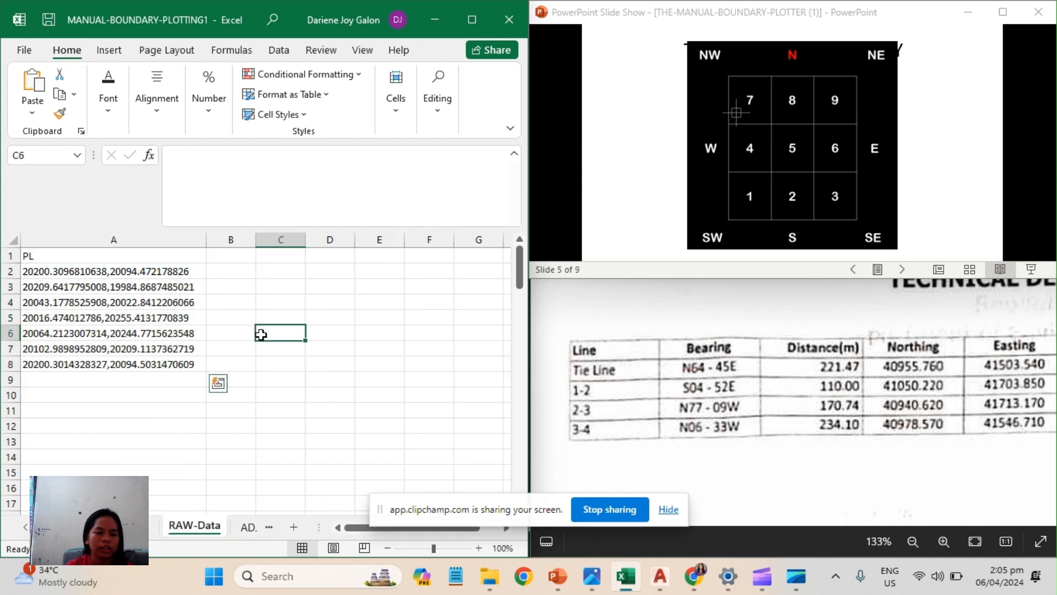
drag(49, 271, 87, 364)
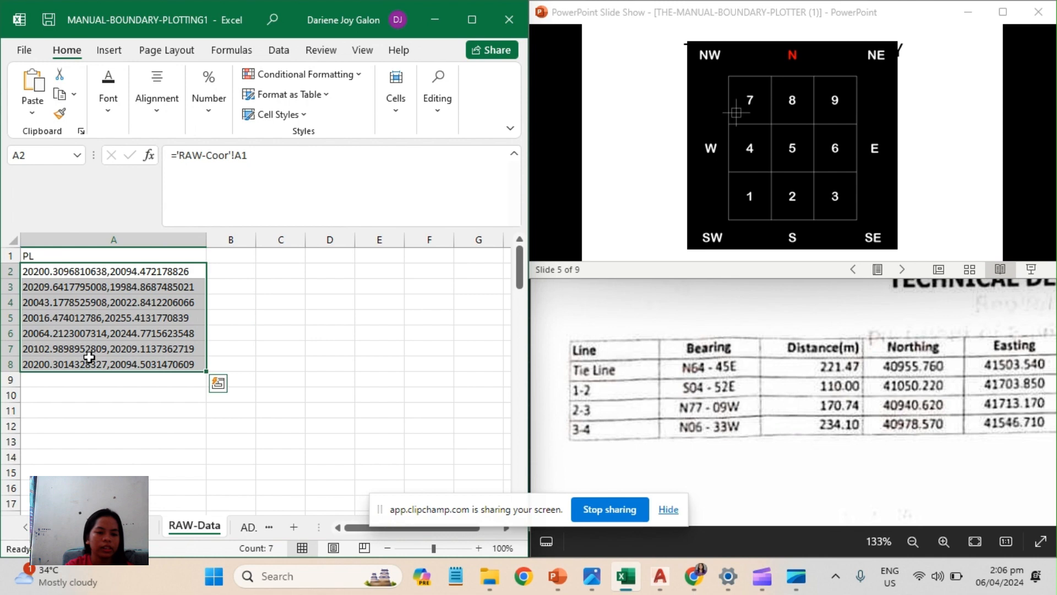
key(ctrl+c)
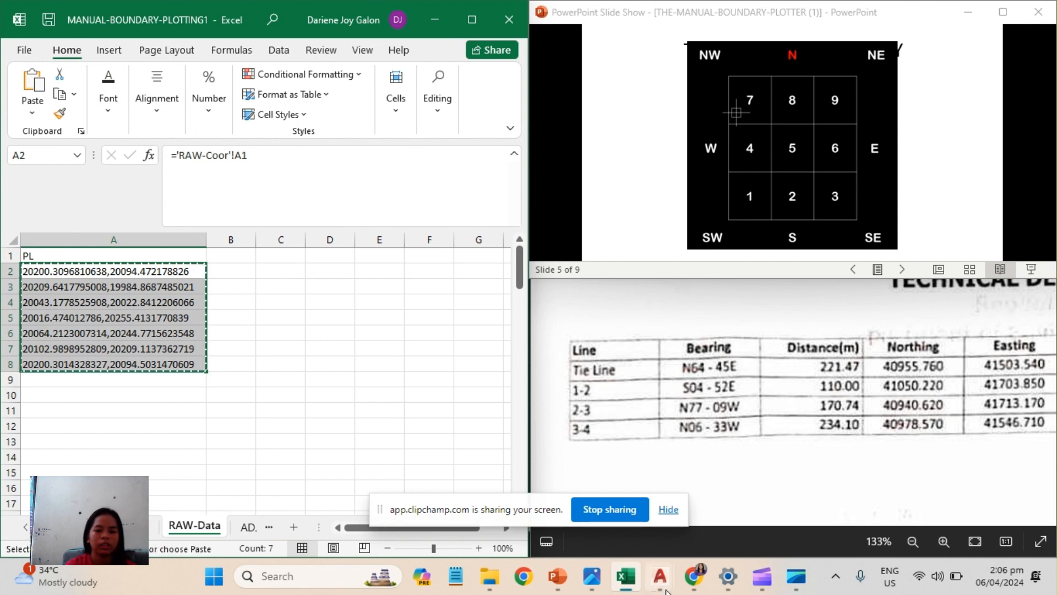
Switch to AutoCAD's Drawing1.dwg and plot the lot boundary as a polyline from the copied corner coordinates.
mouse_move(652, 555)
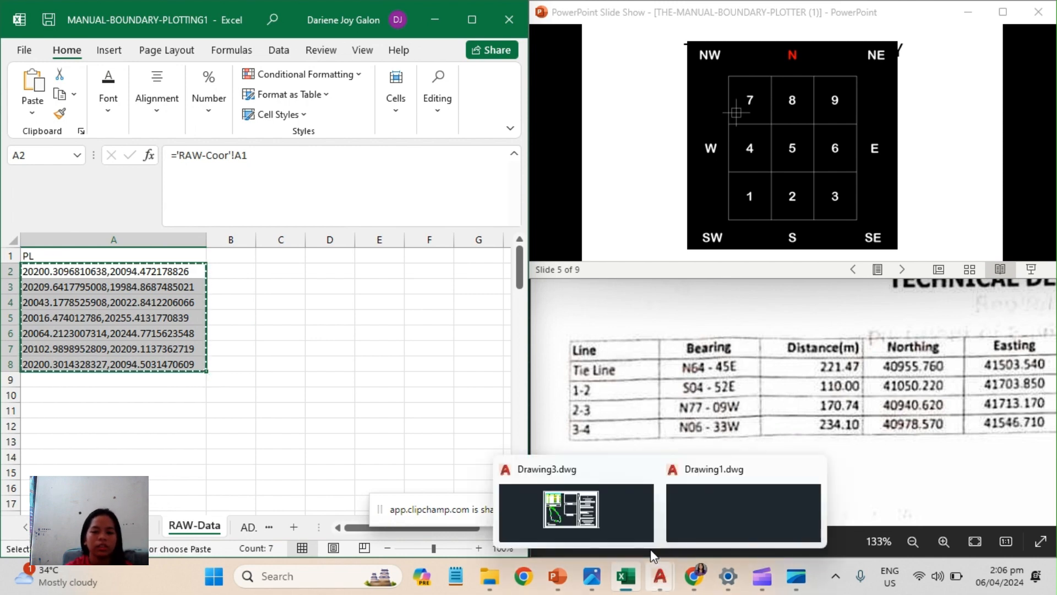
click(681, 526)
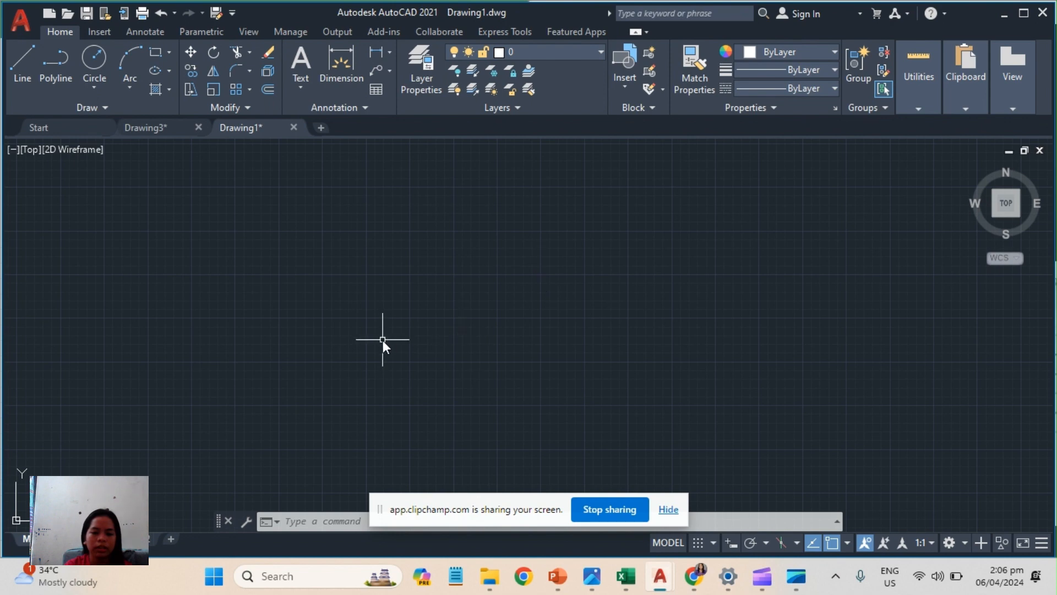
scroll(408, 339, up, 6)
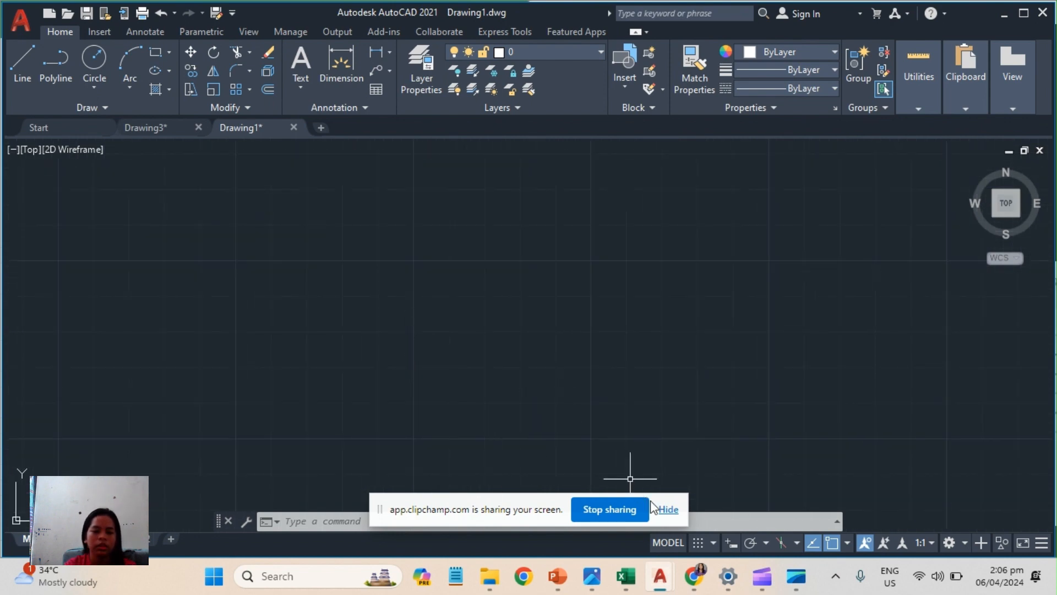
click(668, 510)
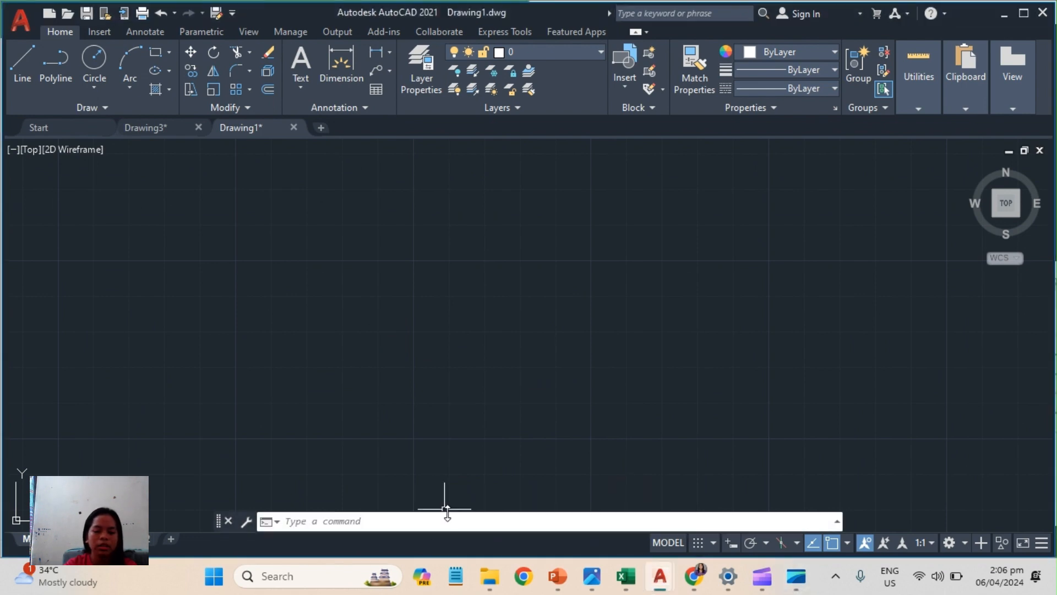
text(PL)
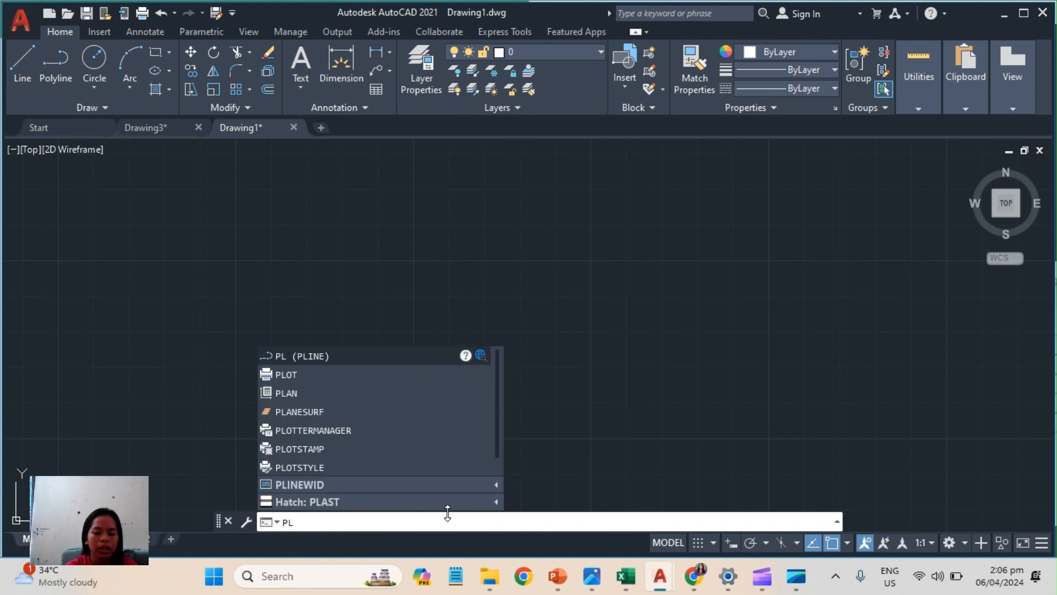
key(Return)
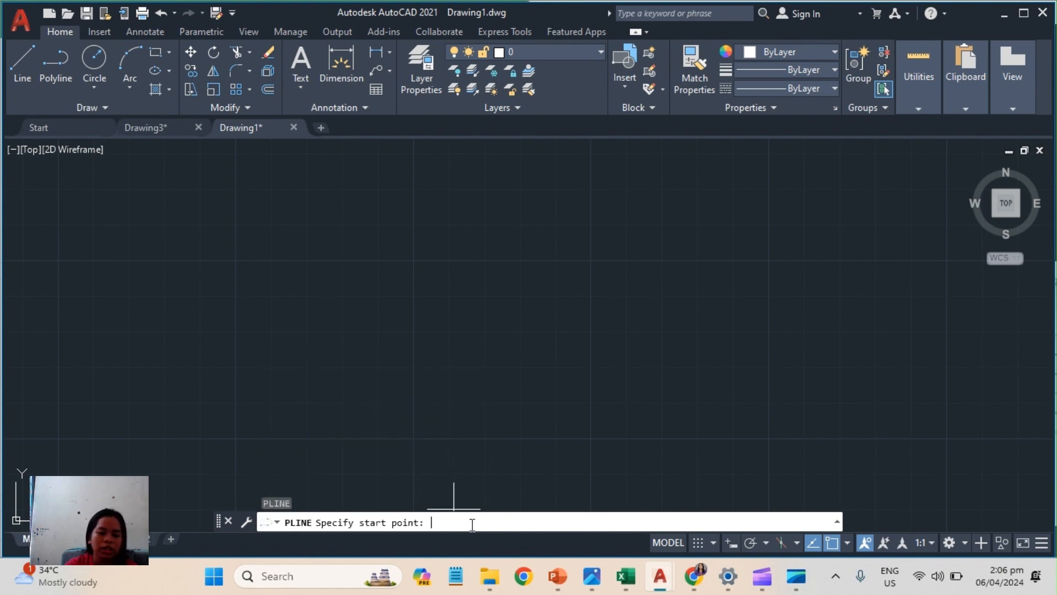
mouse_move(612, 585)
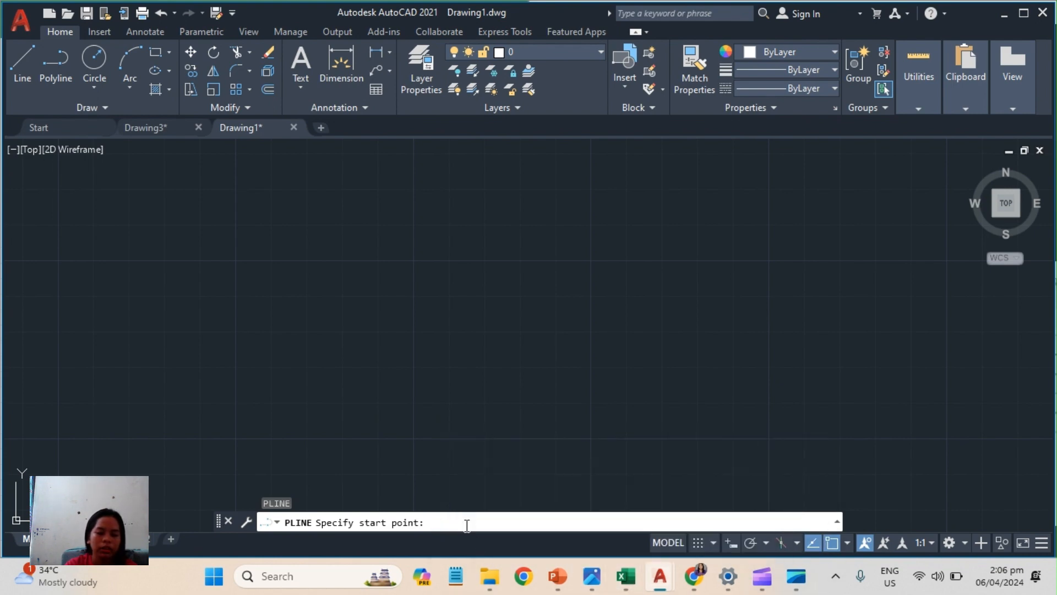
key(ctrl+v)
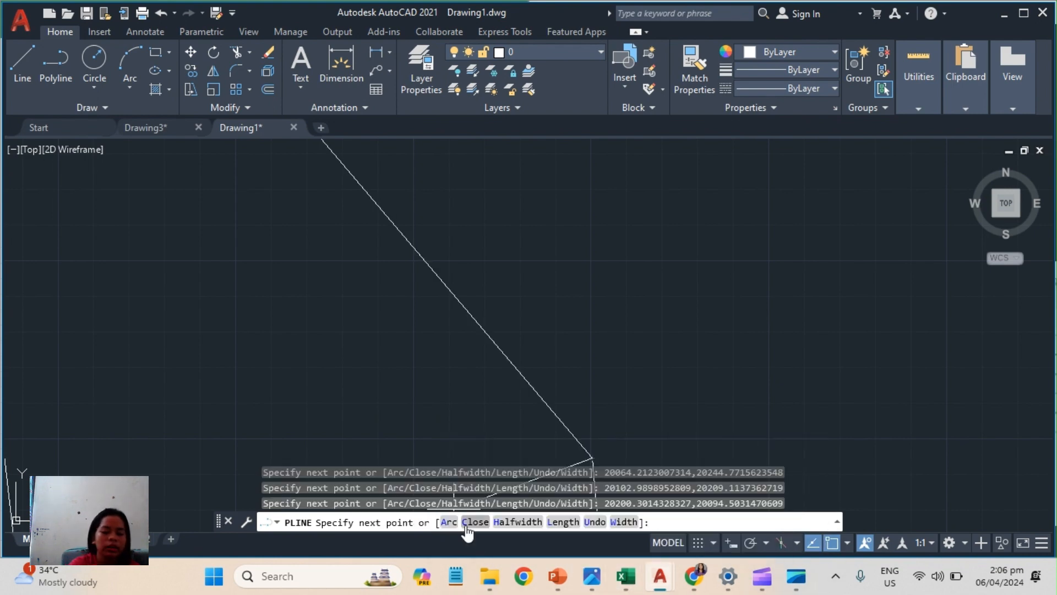
scroll(481, 346, down, 5)
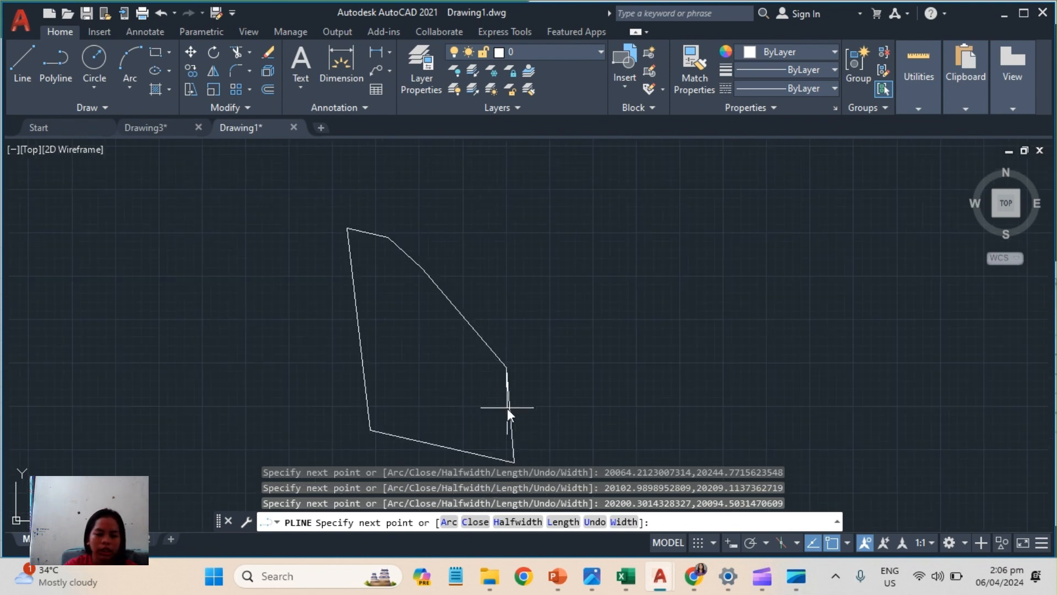
key(Return)
mouse_move(565, 352)
middle_down()
mouse_move(583, 267)
mouse_move(551, 340)
middle_up()
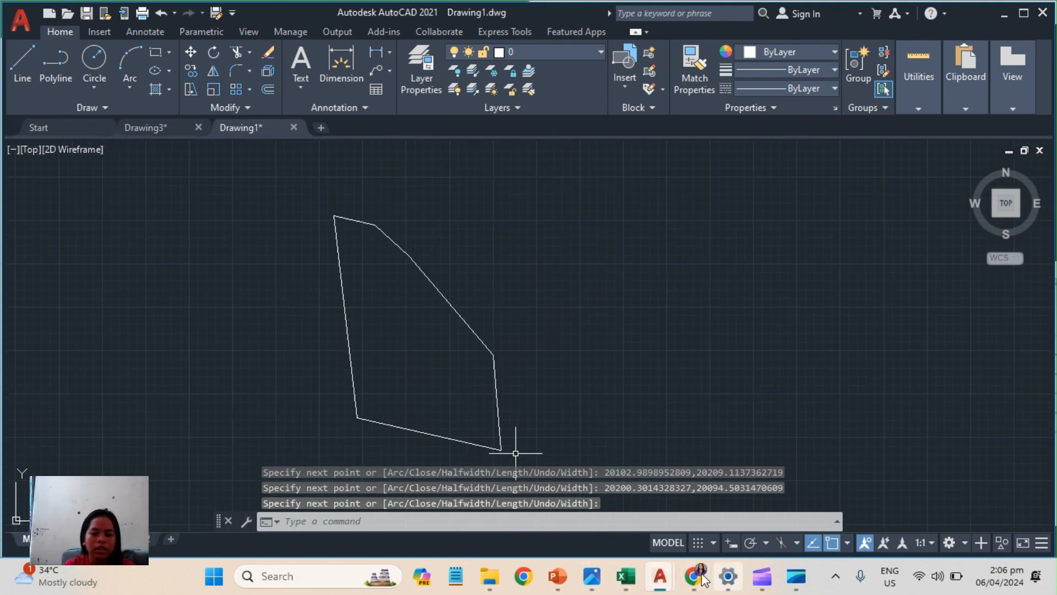
Compare the plotted boundary's shape with the plan of lot 886 in the survey image.
click(675, 501)
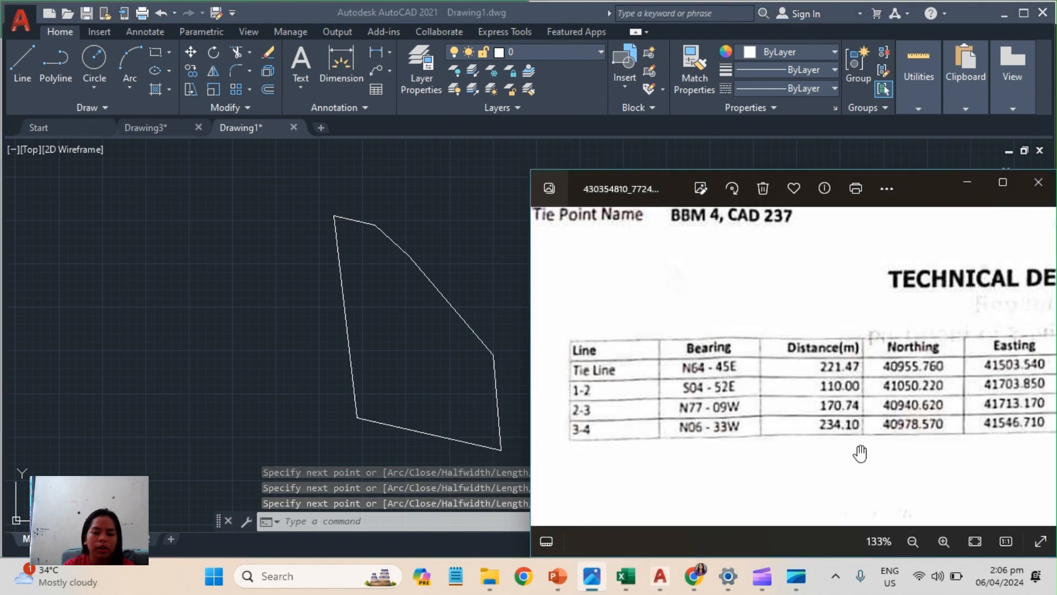
scroll(842, 385, down, 5)
drag(847, 388, 824, 324)
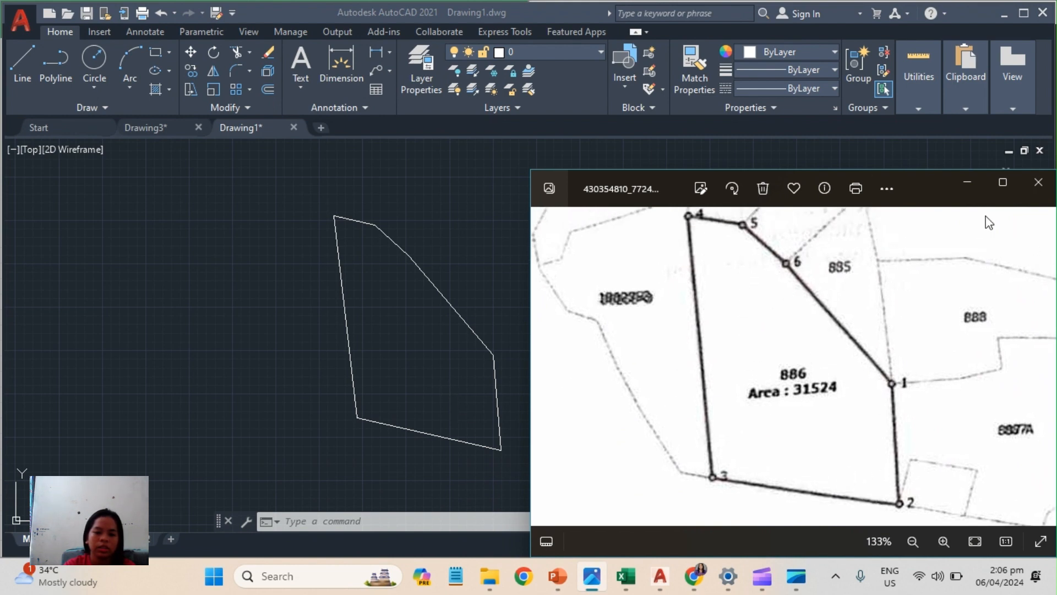
click(975, 180)
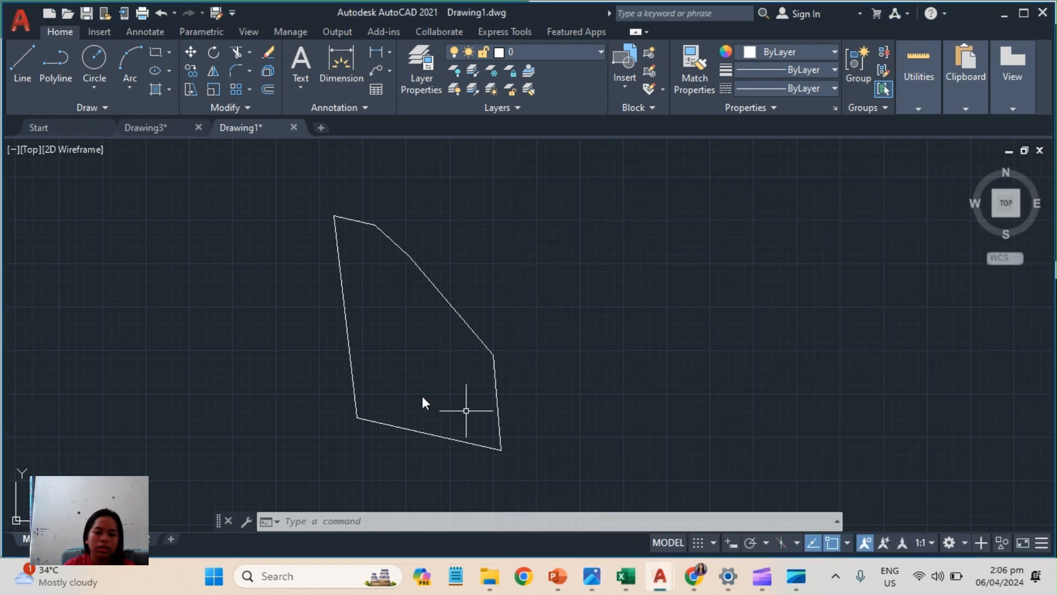
Load the Visual LISP application roryvf from the Downloads folder with APPLOAD.
click(434, 524)
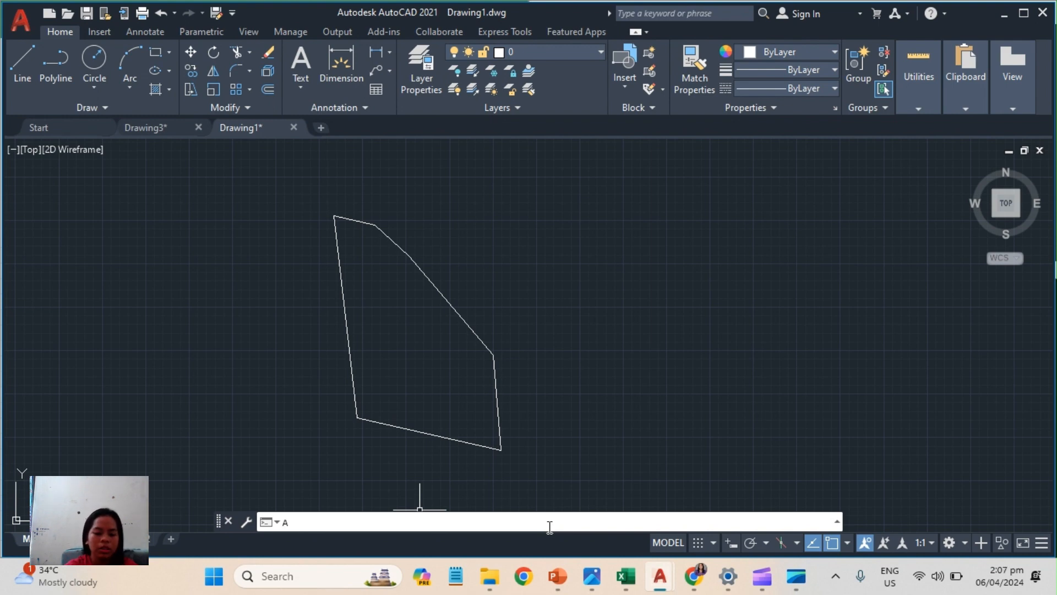
text(PPL)
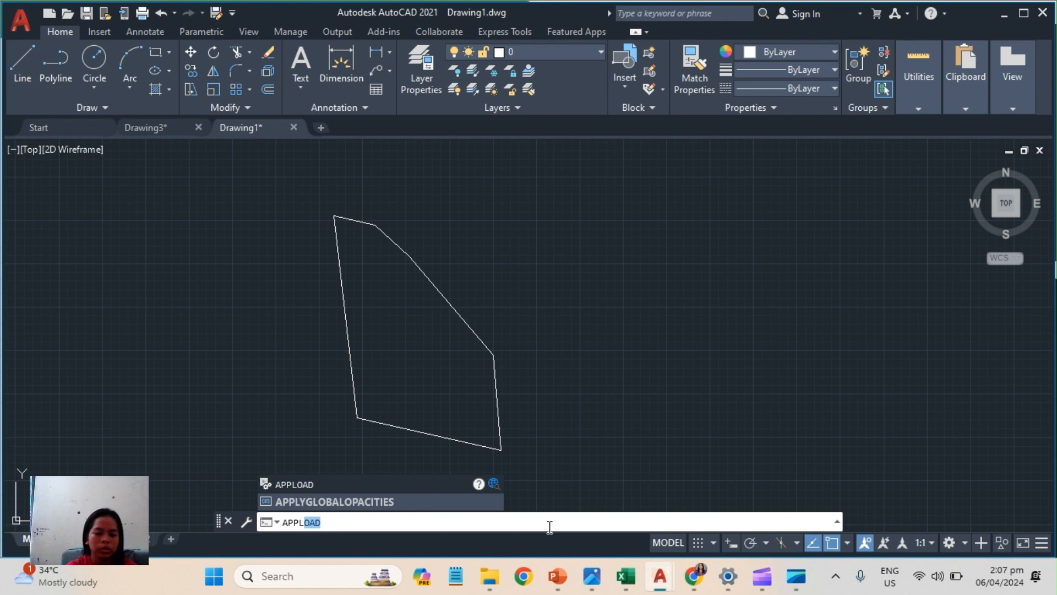
key(Return)
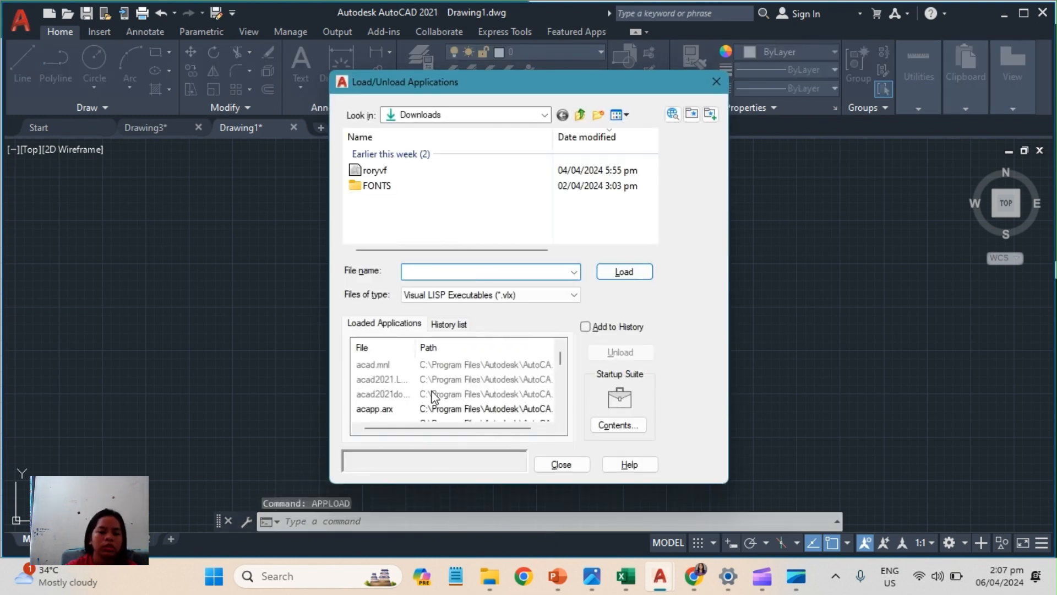
click(434, 171)
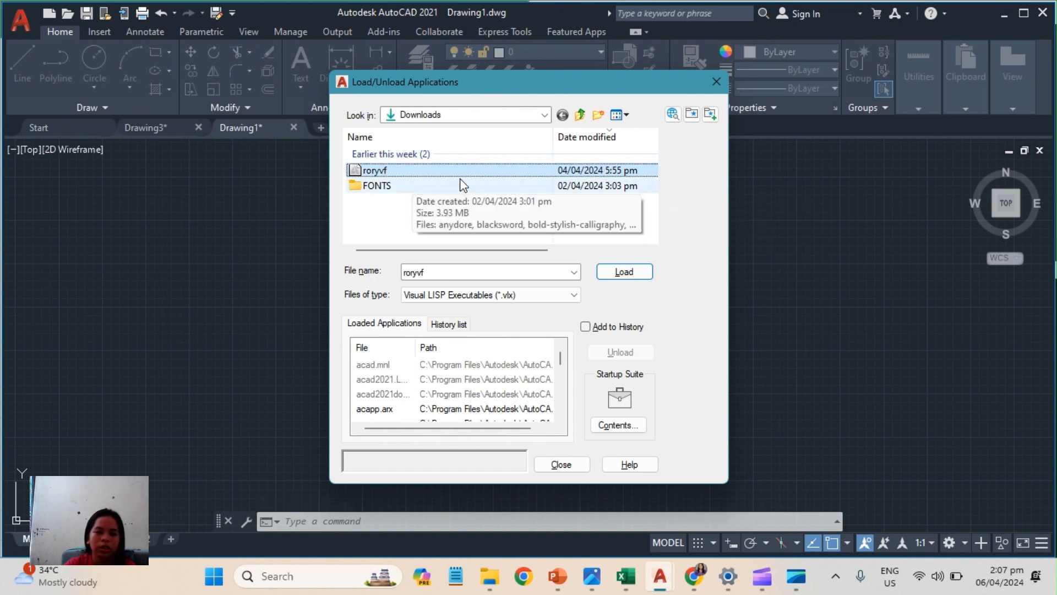
click(625, 272)
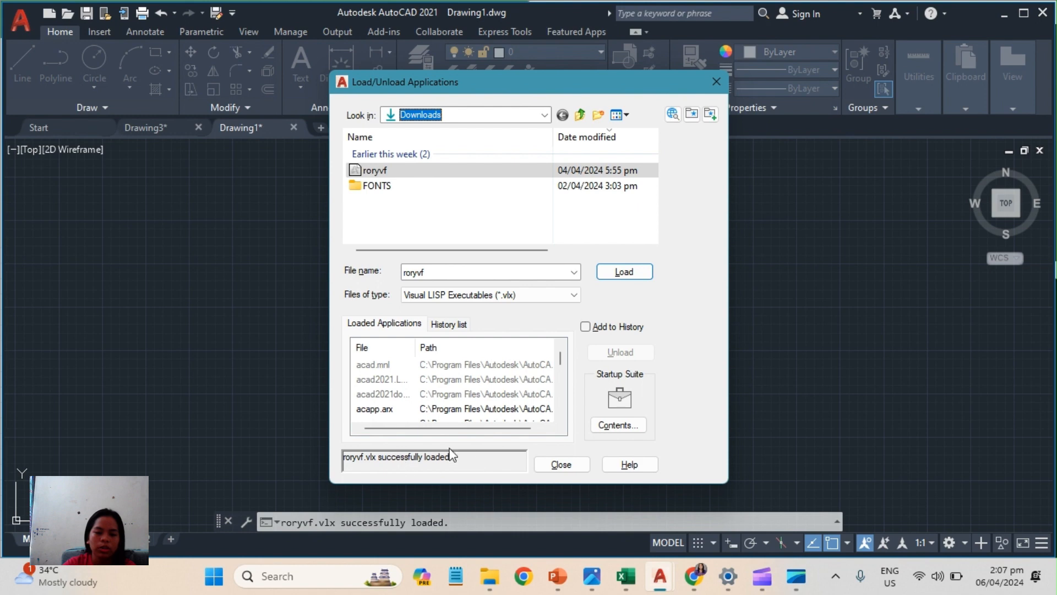
click(562, 465)
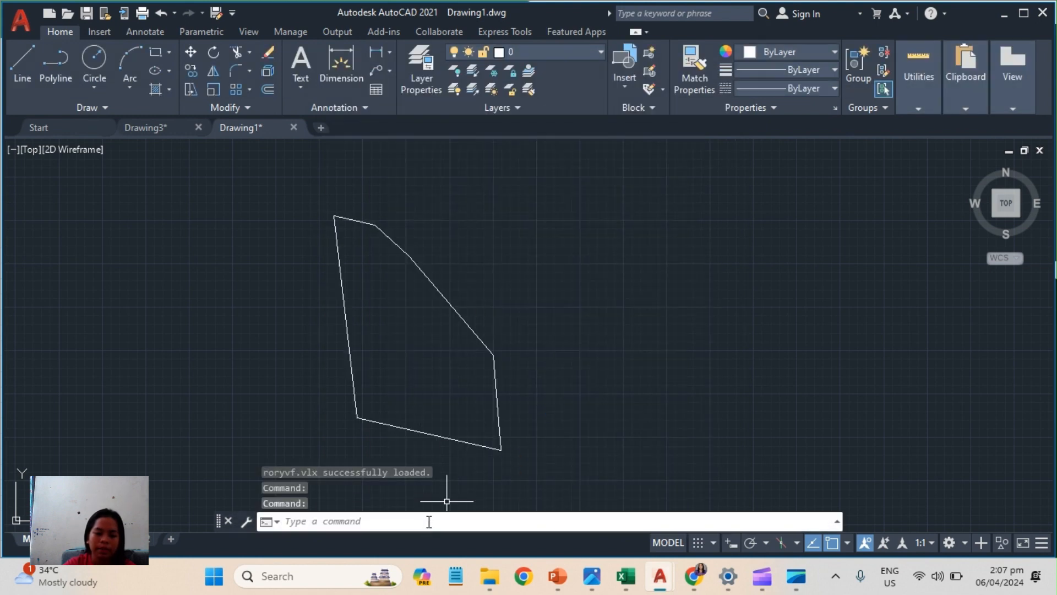
Start the TD command with the Points option and check the corner numbering on the survey plan of lot 886.
click(428, 518)
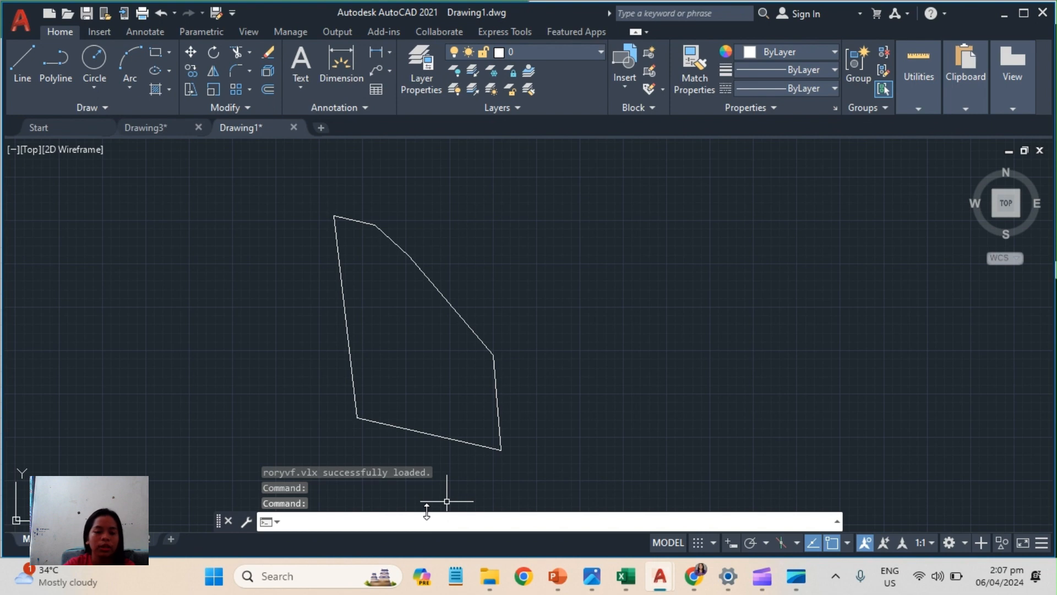
text(TD)
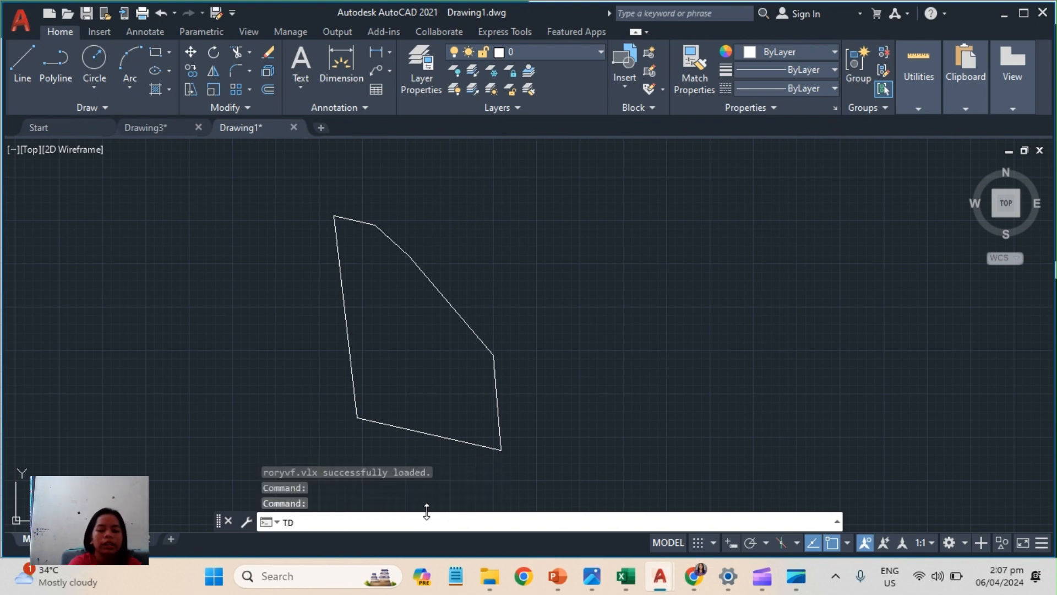
key(Return)
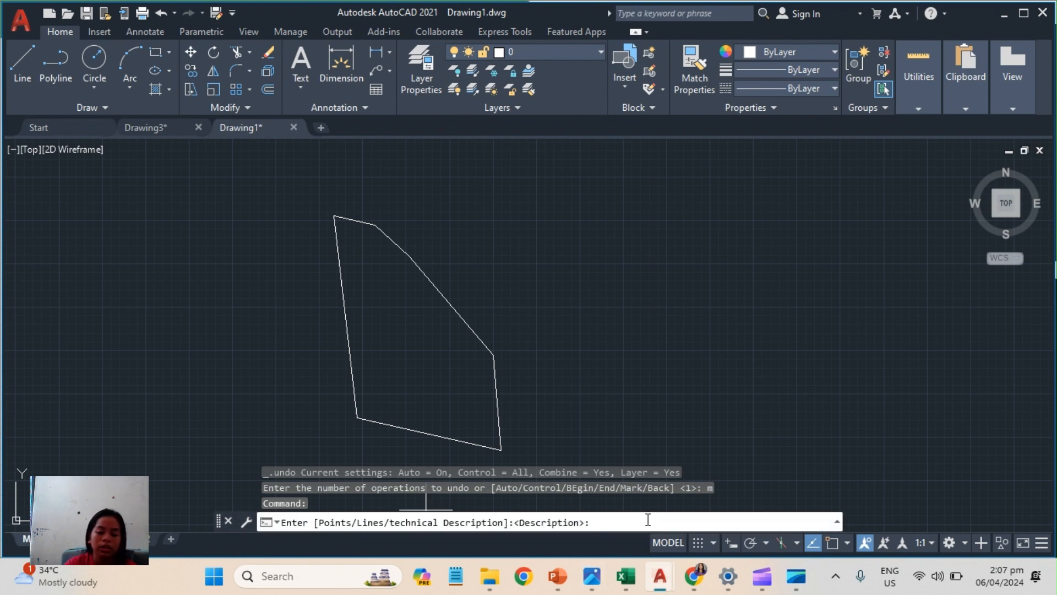
text(P)
key(Return)
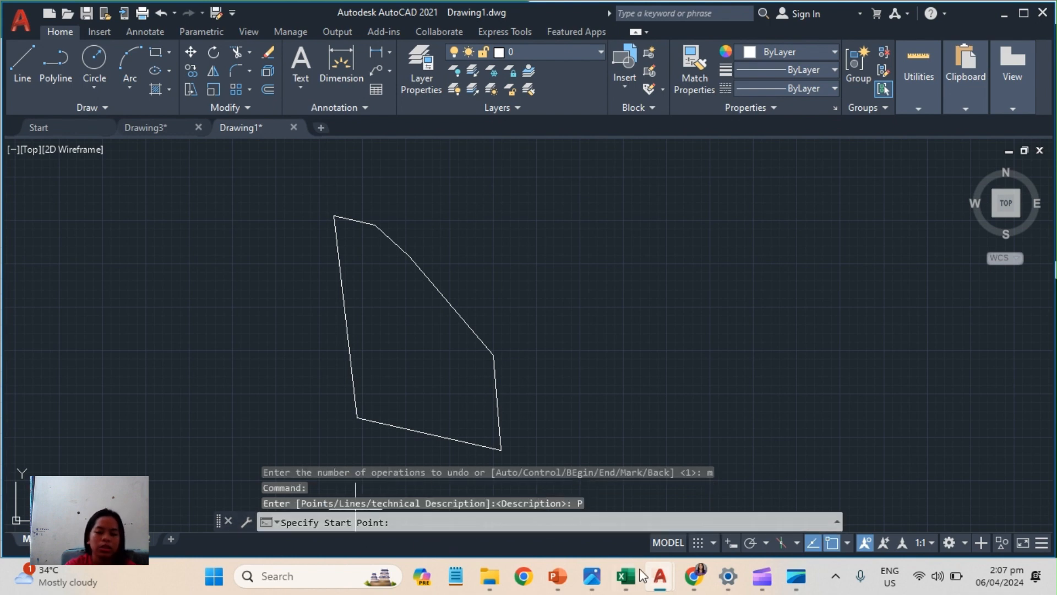
mouse_move(626, 576)
click(633, 512)
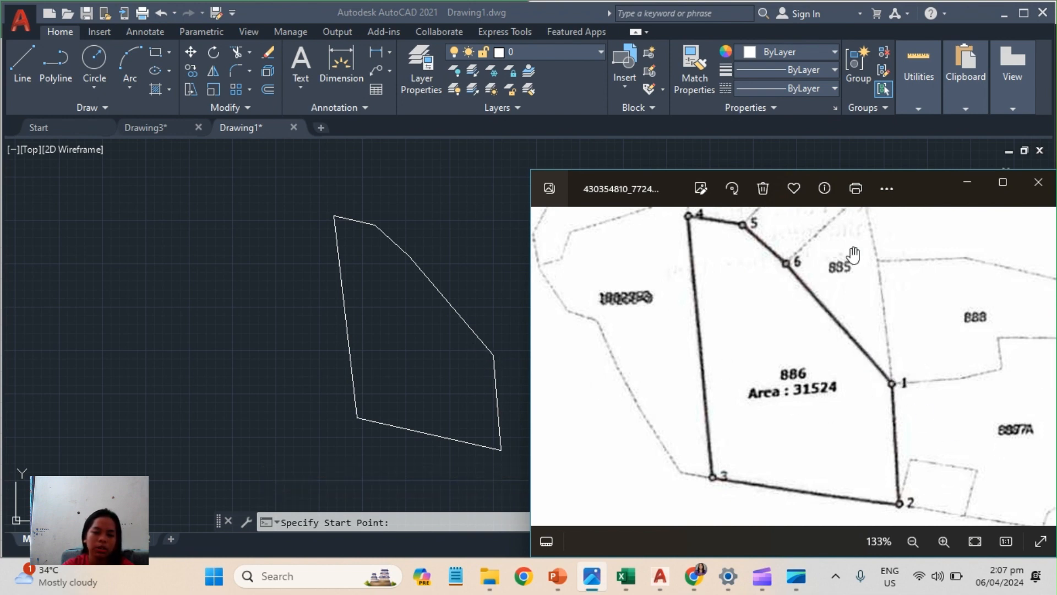
click(967, 182)
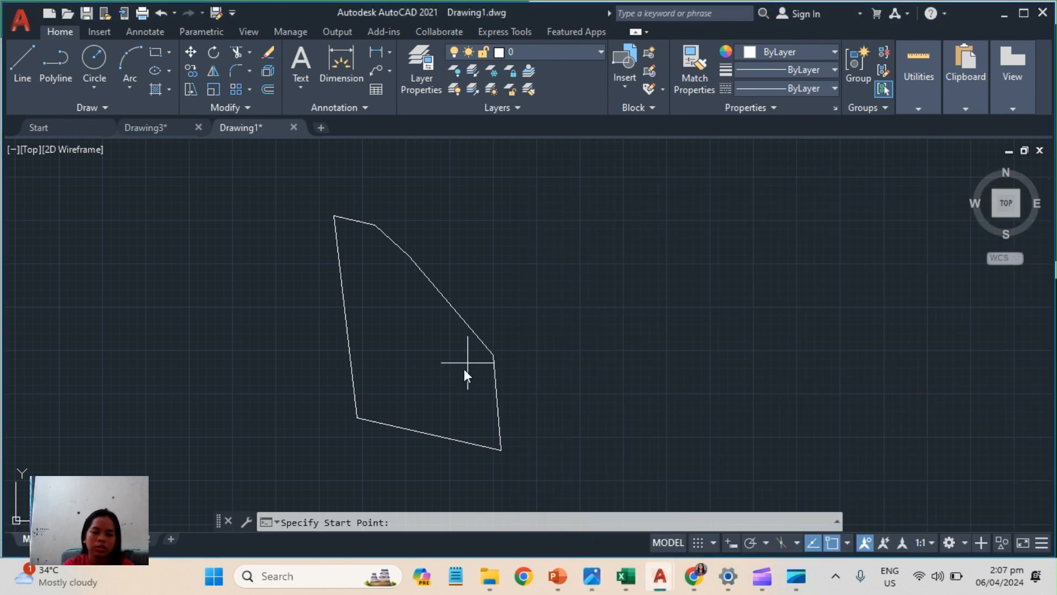
Define the traverse through the lot's corners 1 to 6 in plan order, closing back on corner 1.
click(493, 355)
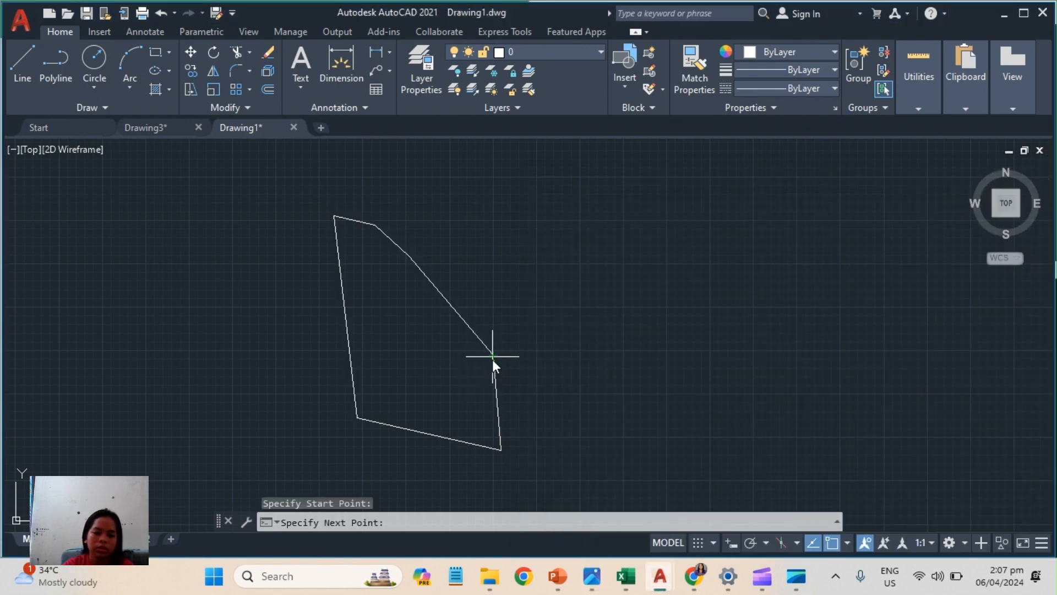
click(502, 449)
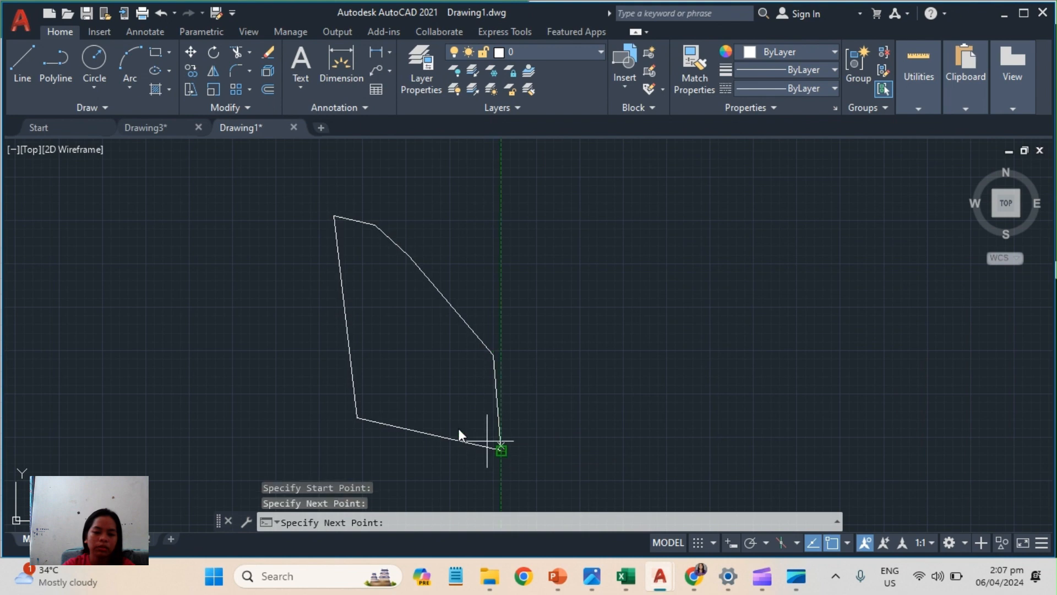
click(359, 418)
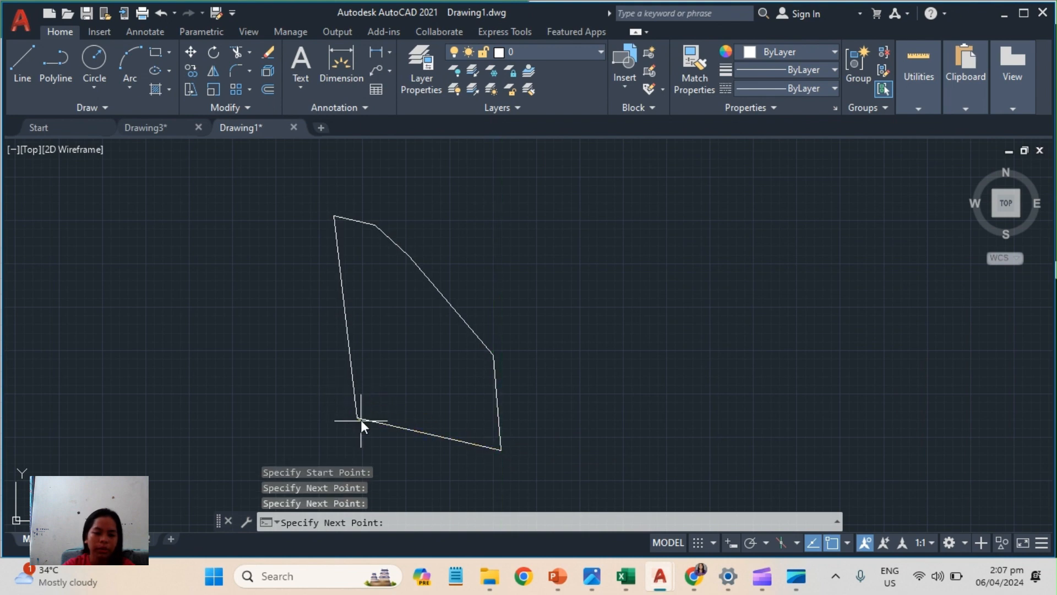
click(334, 215)
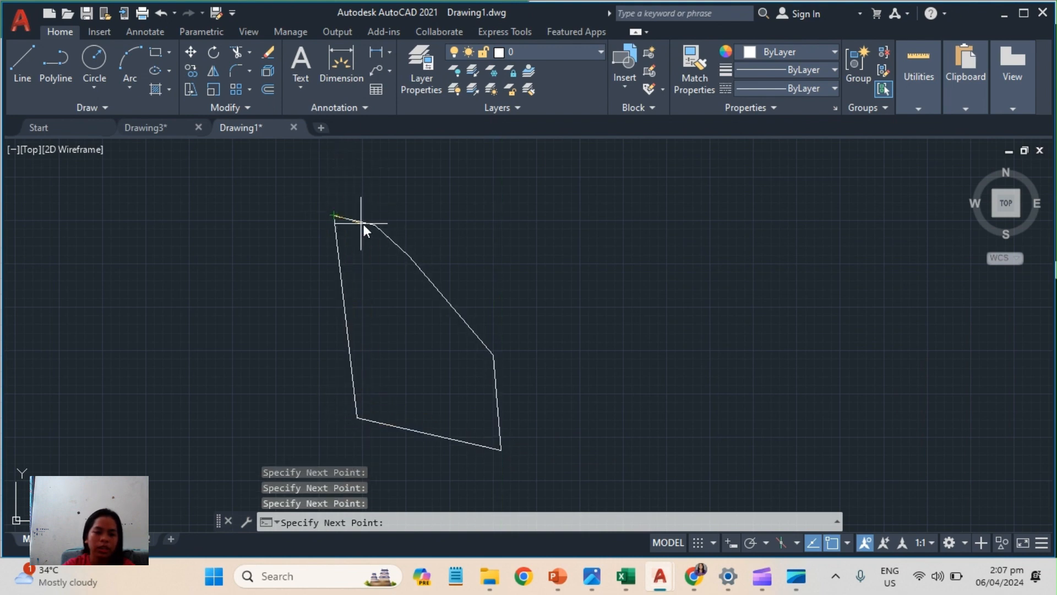
click(373, 225)
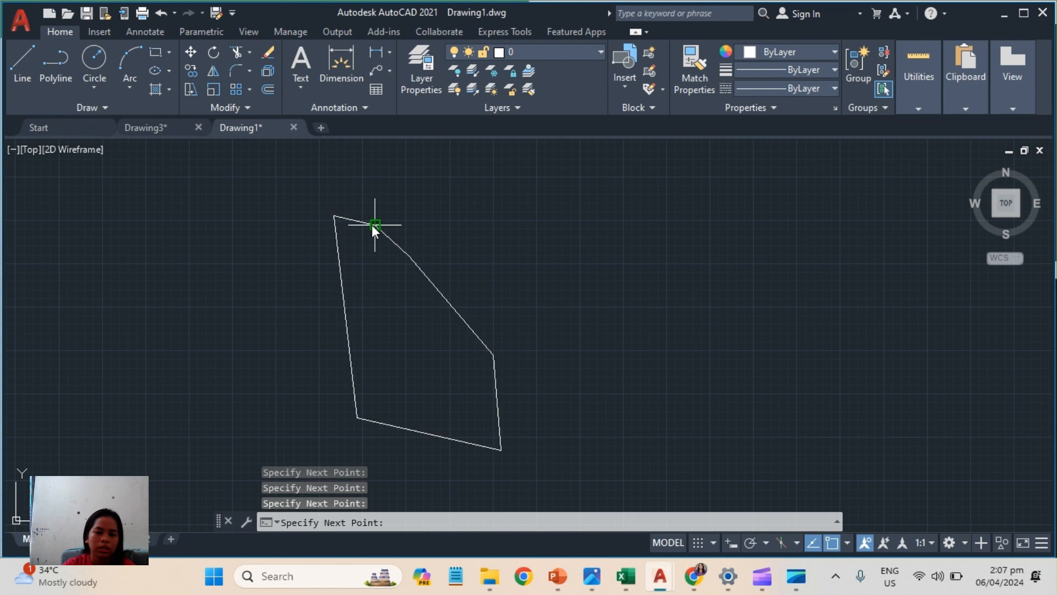
click(409, 256)
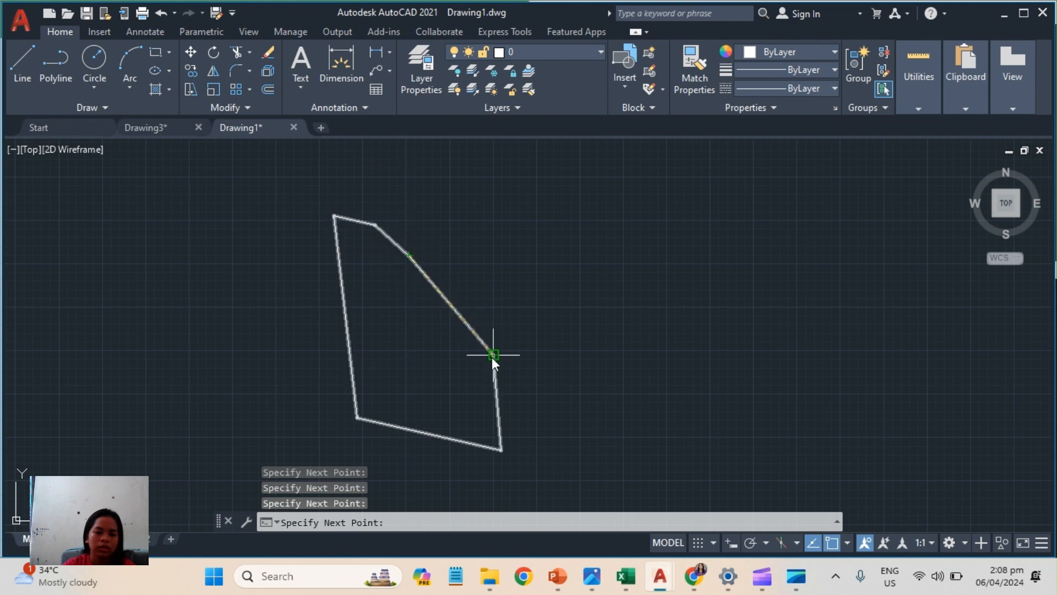
click(494, 353)
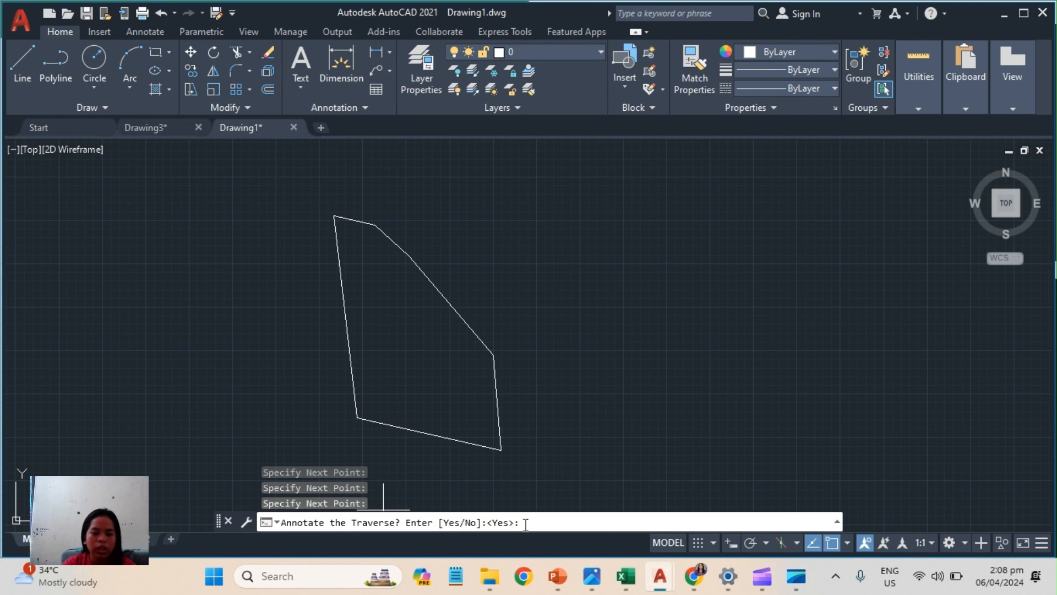
Annotate the traverse with an annotation height of 5.
text(Y)
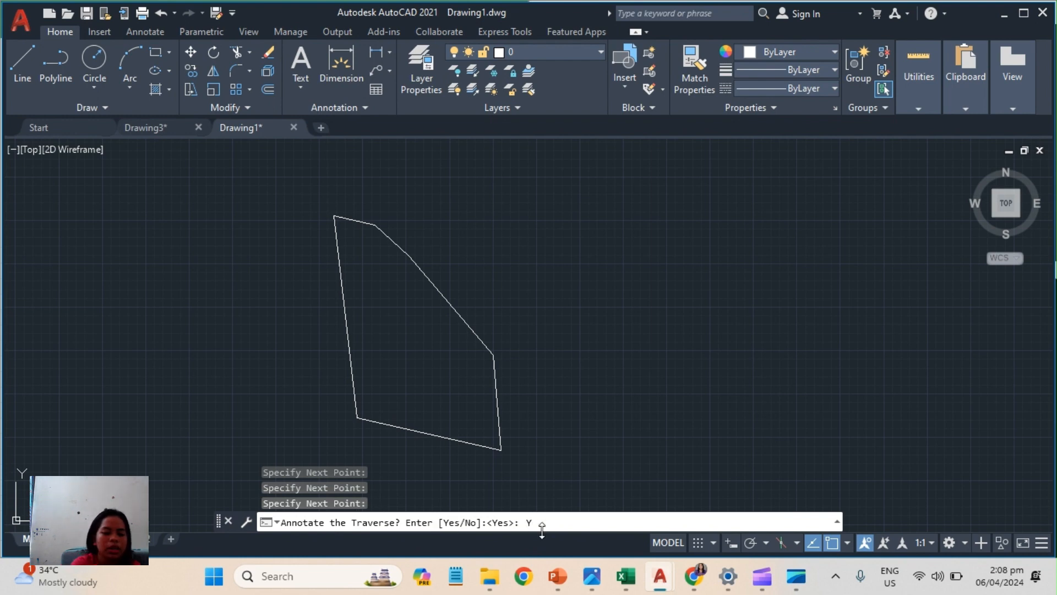
key(Return)
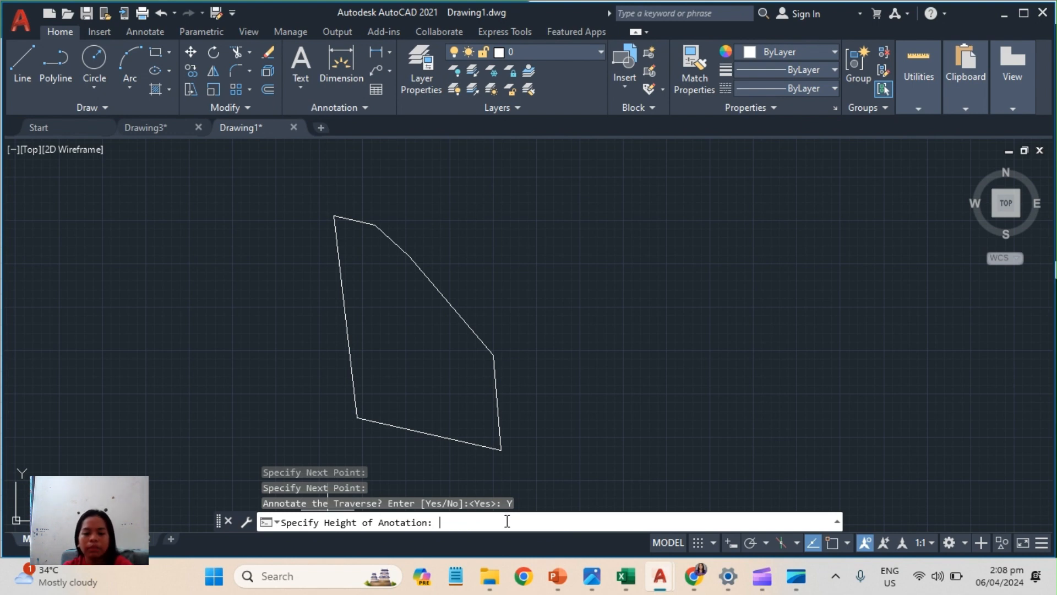
text(5)
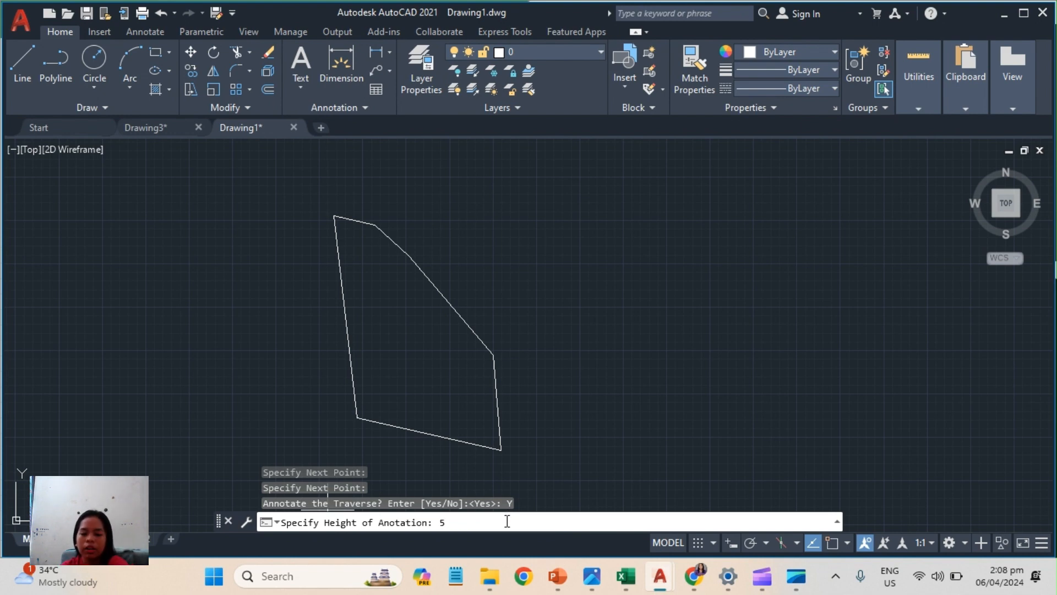
key(Return)
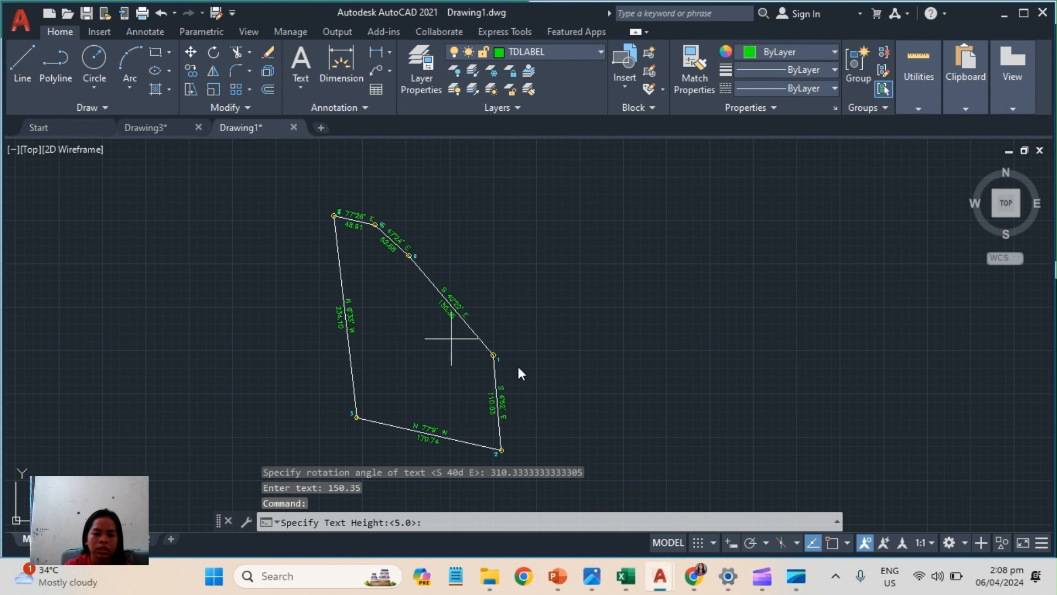
Accept a text height of 5.0 for the technical tables and set the unit of distance to m.
scroll(404, 225, up, 6)
scroll(327, 297, down, 6)
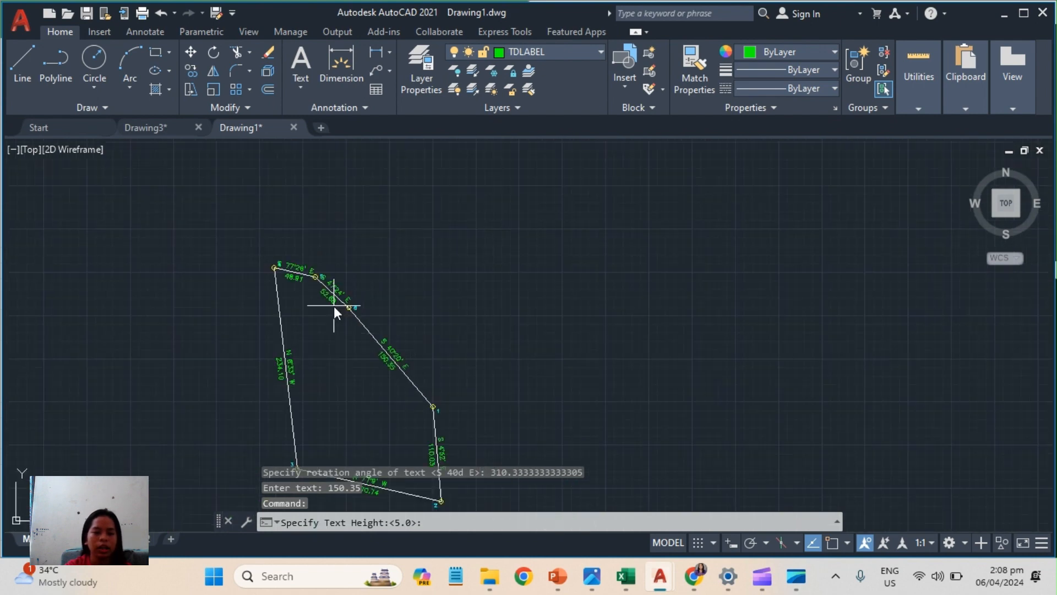
mouse_move(349, 408)
middle_down()
mouse_move(363, 369)
mouse_move(398, 347)
mouse_move(446, 345)
middle_up()
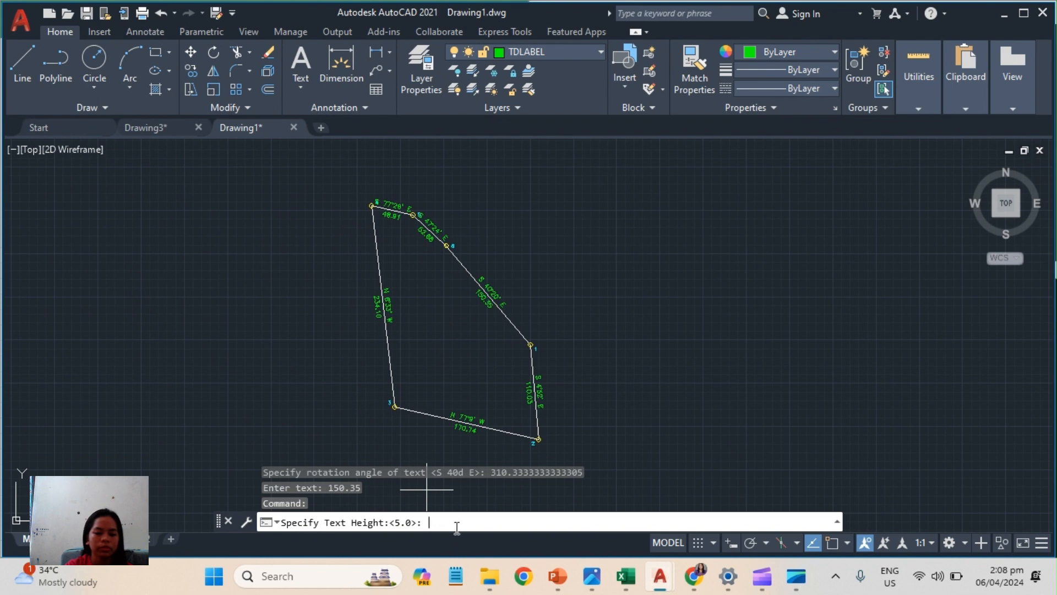
key(Return)
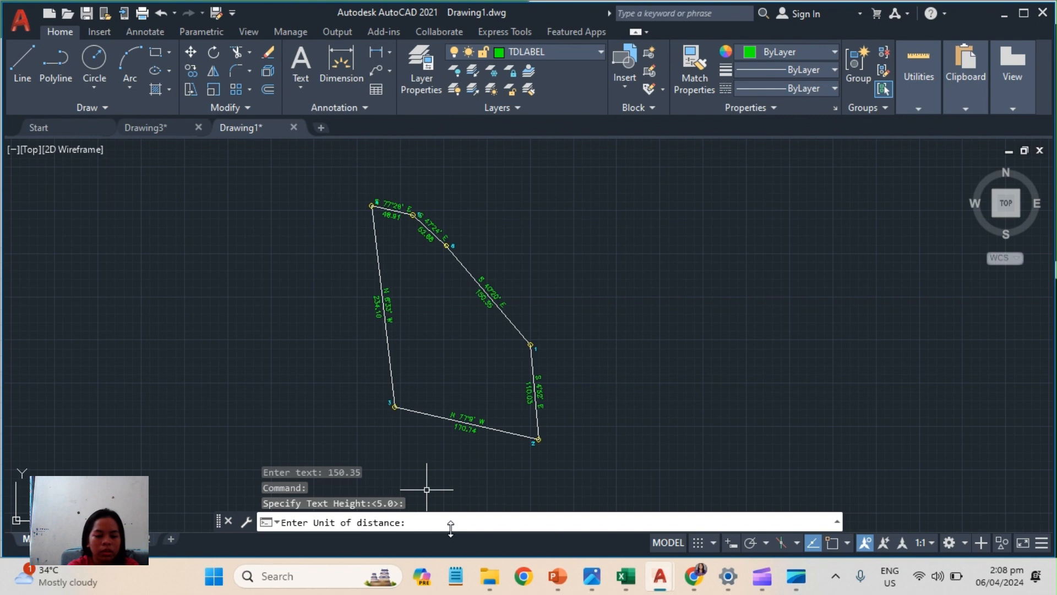
key(Caps_Lock)
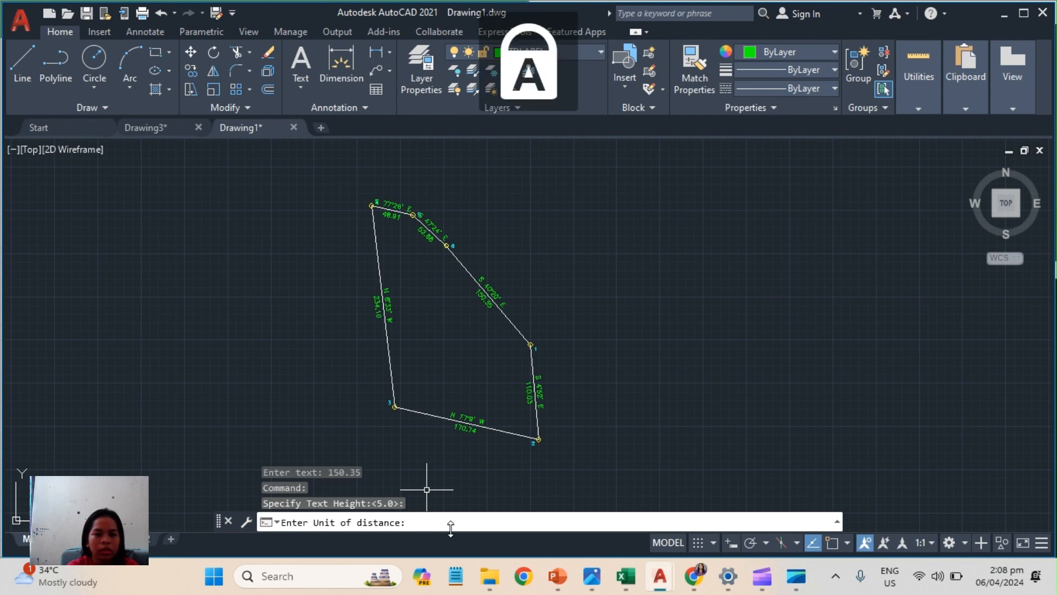
key(Caps_Lock)
text(m)
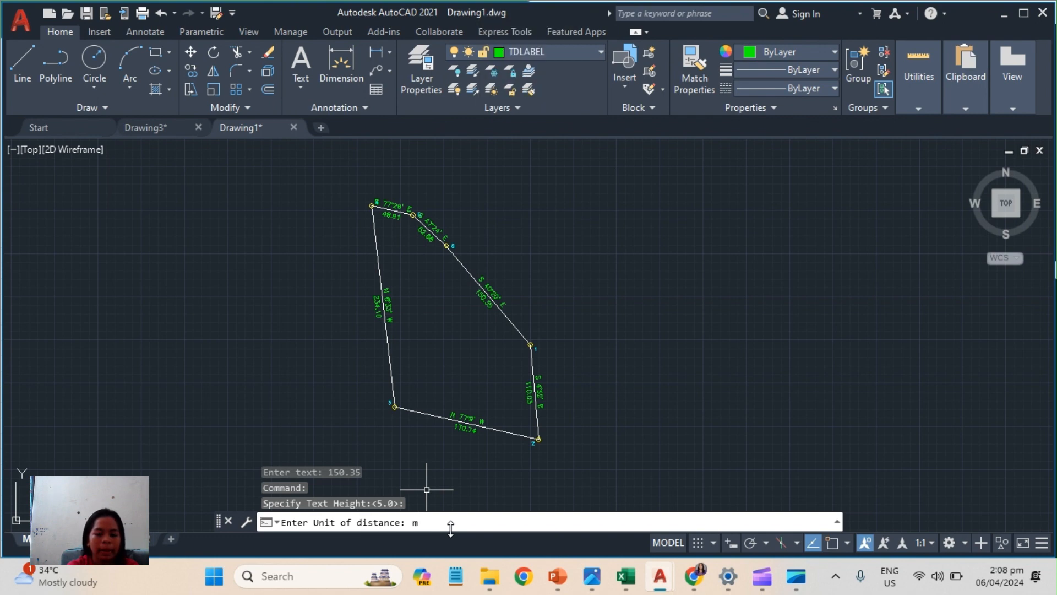
key(Return)
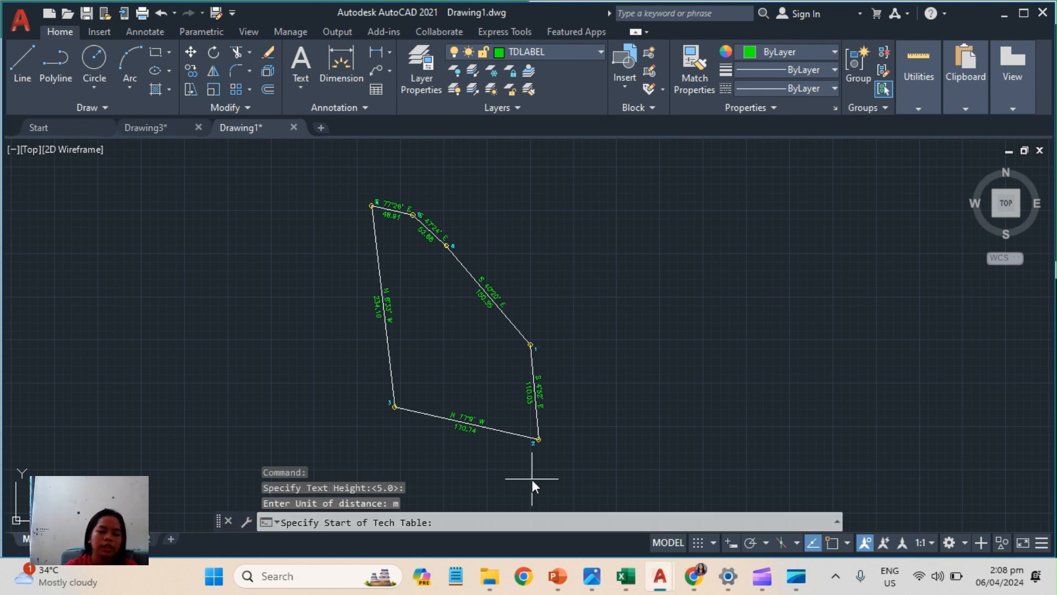
Place the technical description table in the empty space east of the lot and the corner coordinate table directly below it.
scroll(616, 268, down, 2)
mouse_move(616, 268)
middle_down()
mouse_move(579, 303)
mouse_move(519, 317)
mouse_move(518, 305)
middle_up()
scroll(518, 305, up, 2)
scroll(516, 298, up, 4)
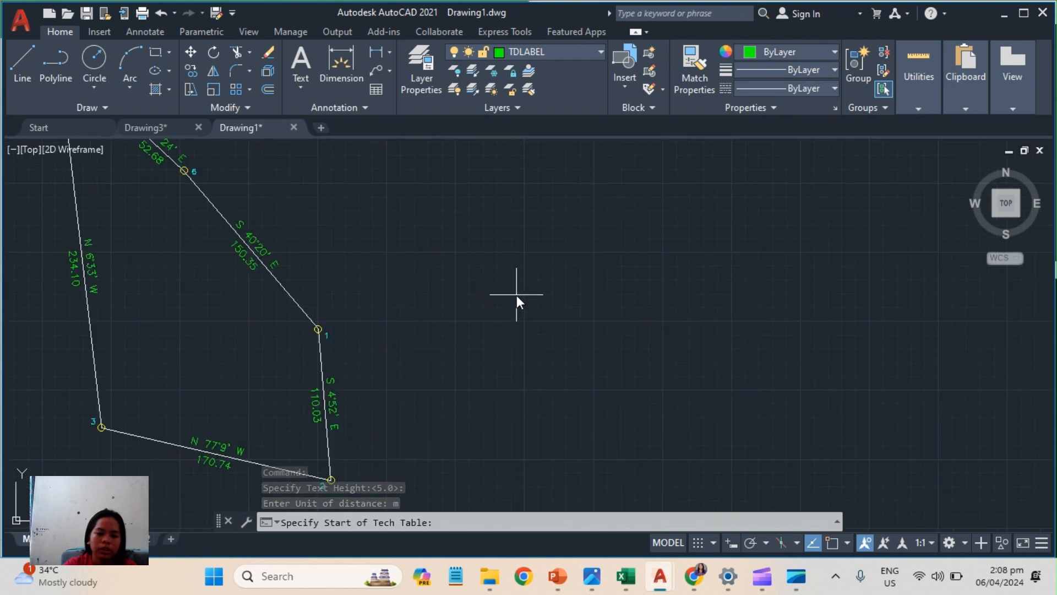
middle_drag(507, 226, 844, 232)
scroll(751, 246, down, 4)
mouse_move(709, 227)
middle_down()
mouse_move(506, 301)
mouse_move(671, 232)
mouse_move(571, 247)
middle_up()
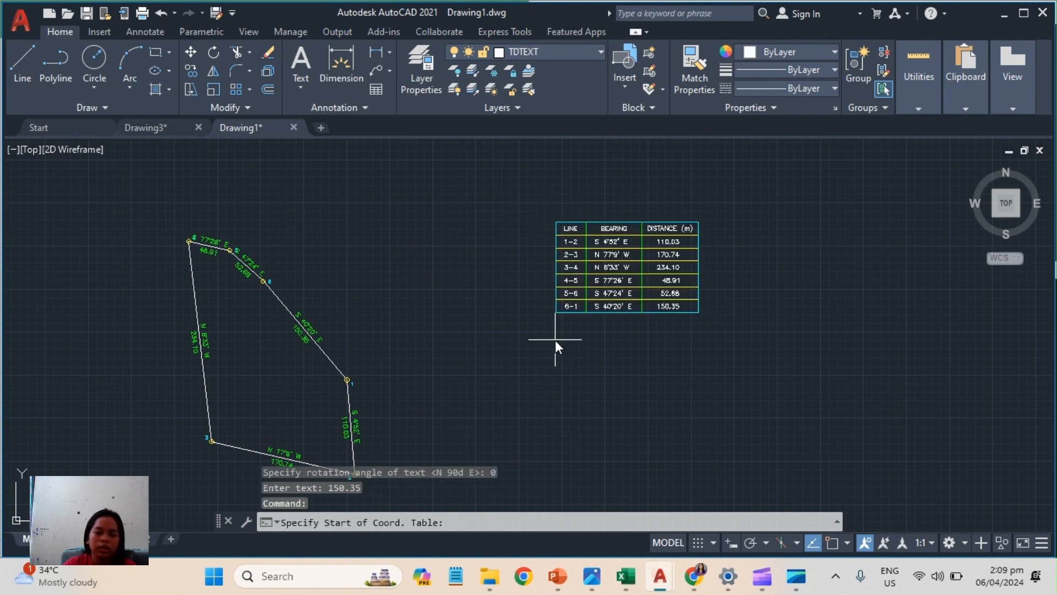
click(572, 360)
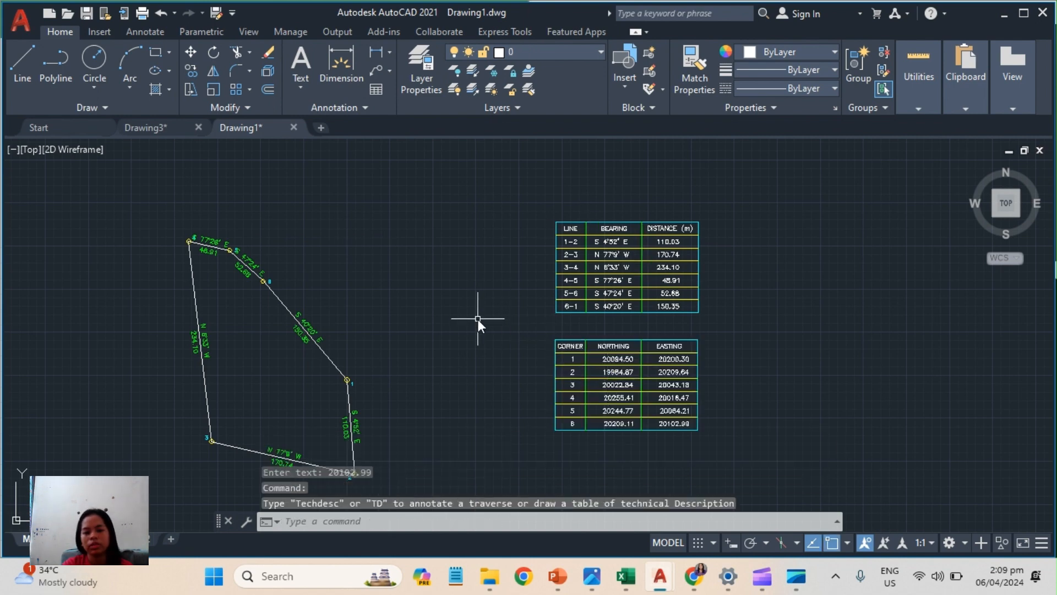
mouse_move(425, 349)
middle_down()
mouse_move(460, 293)
mouse_move(484, 334)
mouse_move(513, 309)
middle_up()
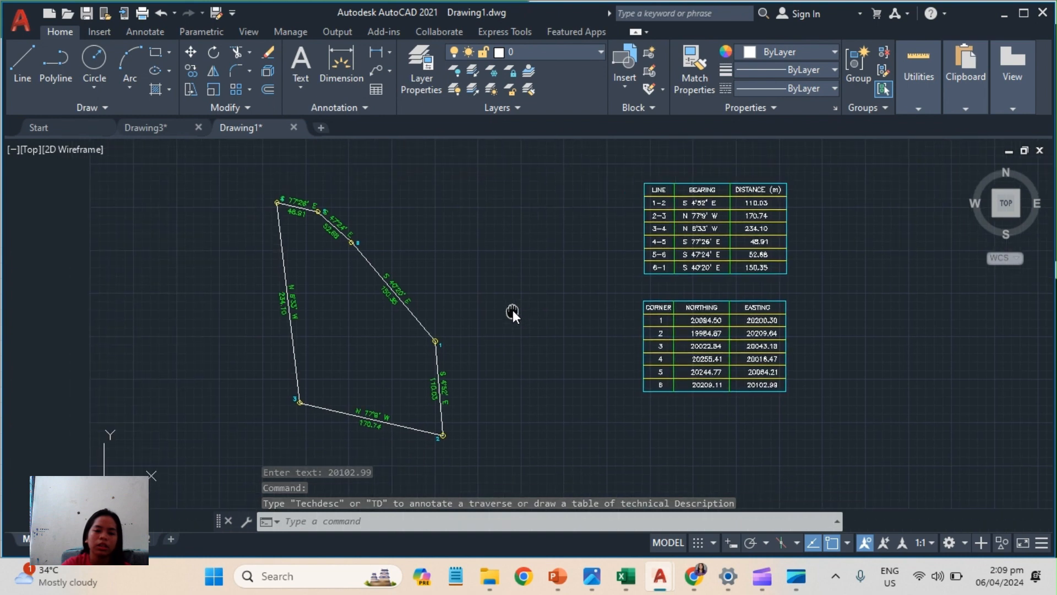
middle_drag(528, 250, 555, 285)
middle_drag(568, 330, 507, 307)
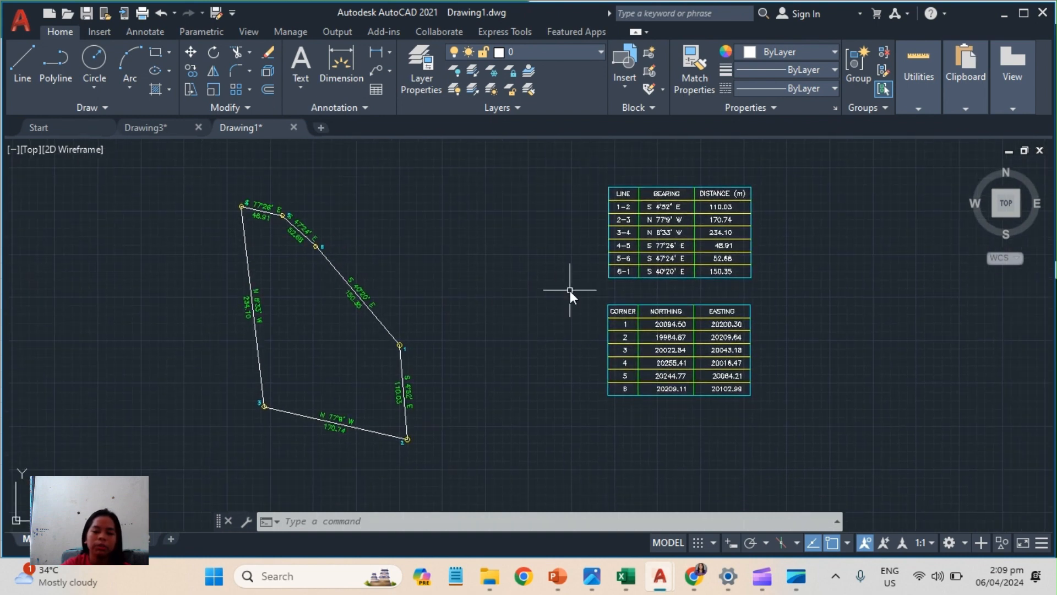
click(204, 177)
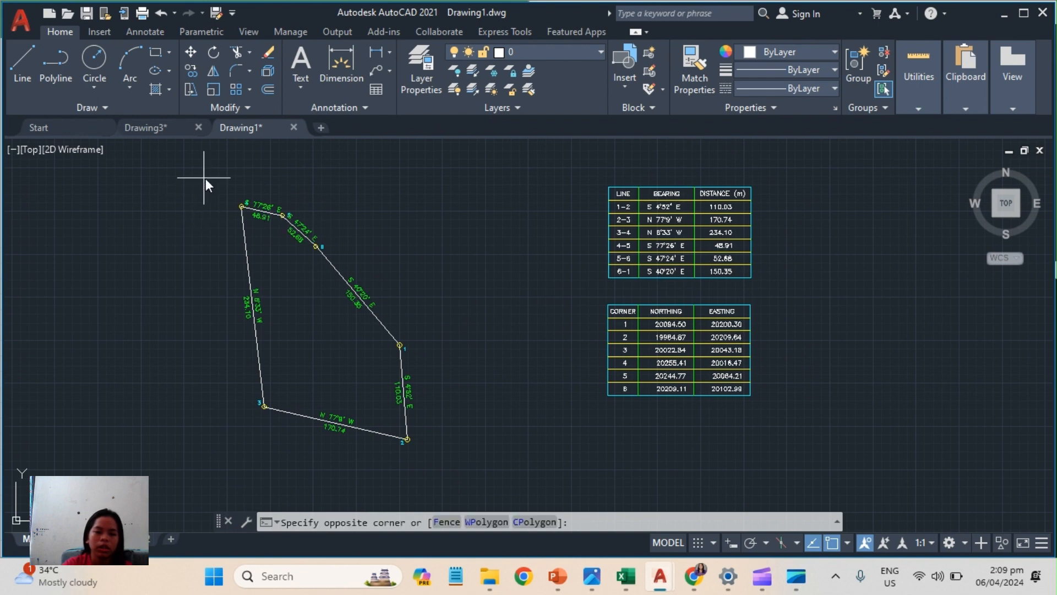
click(432, 491)
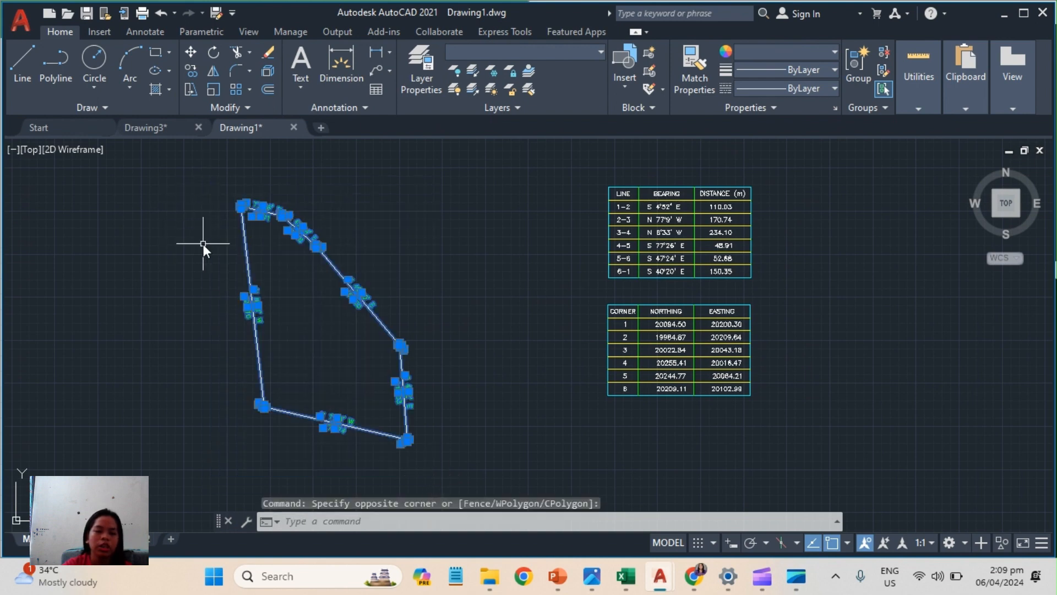
key(Escape)
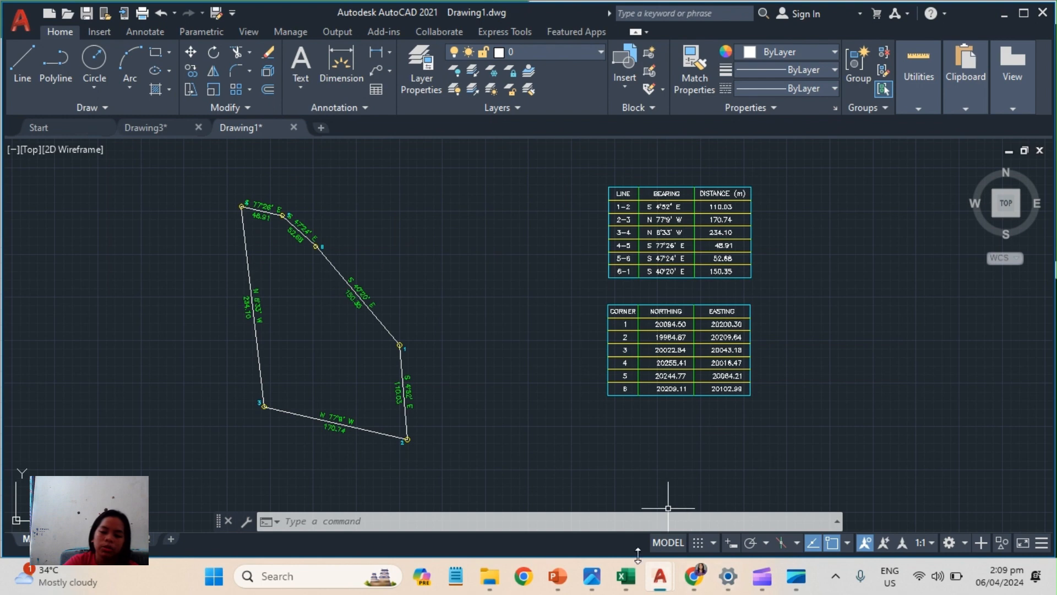
mouse_move(675, 578)
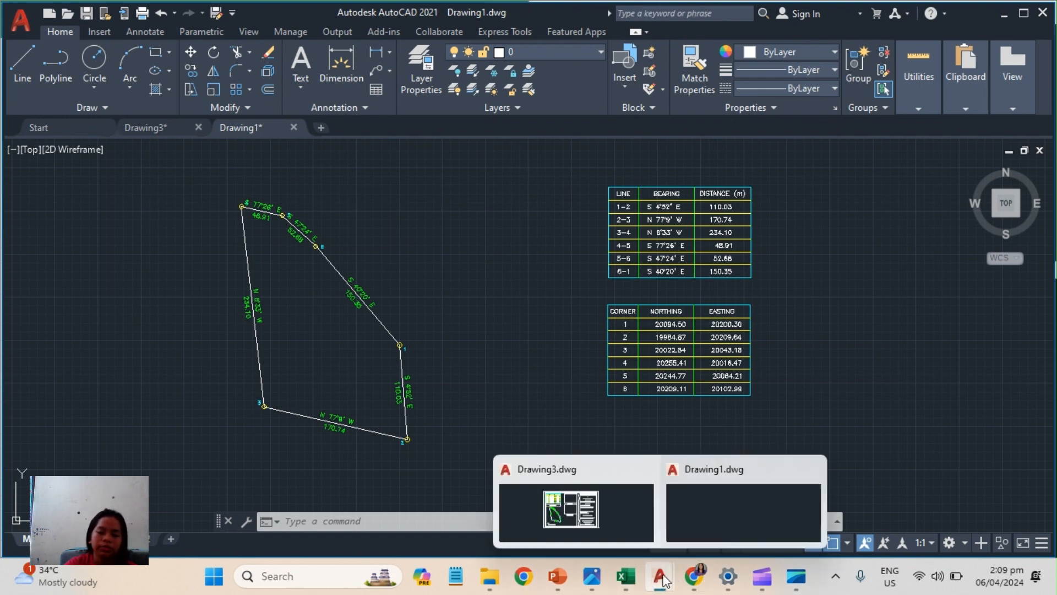
click(657, 577)
click(659, 579)
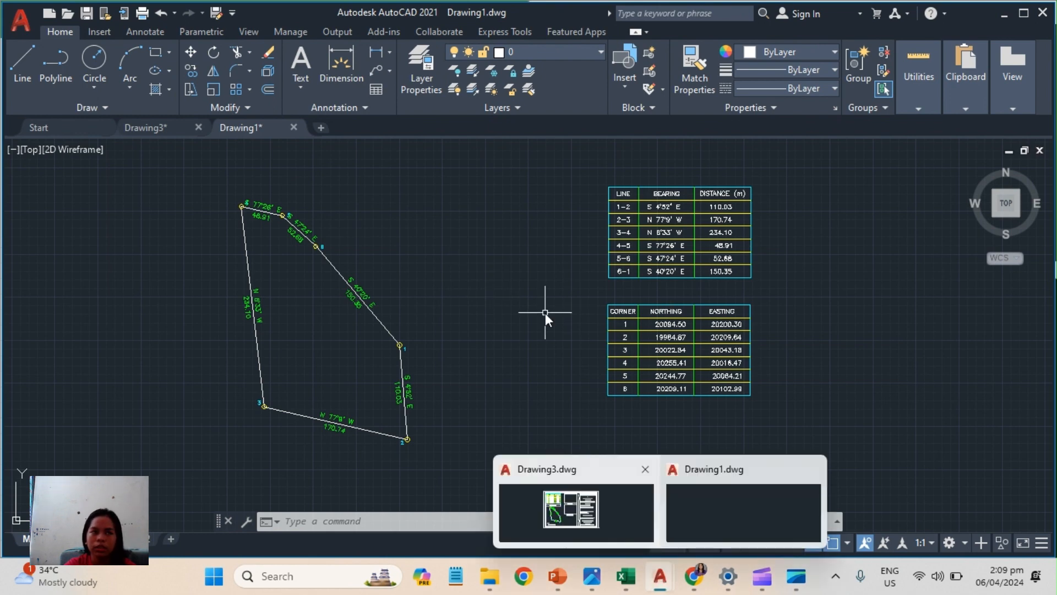
click(546, 308)
click(451, 236)
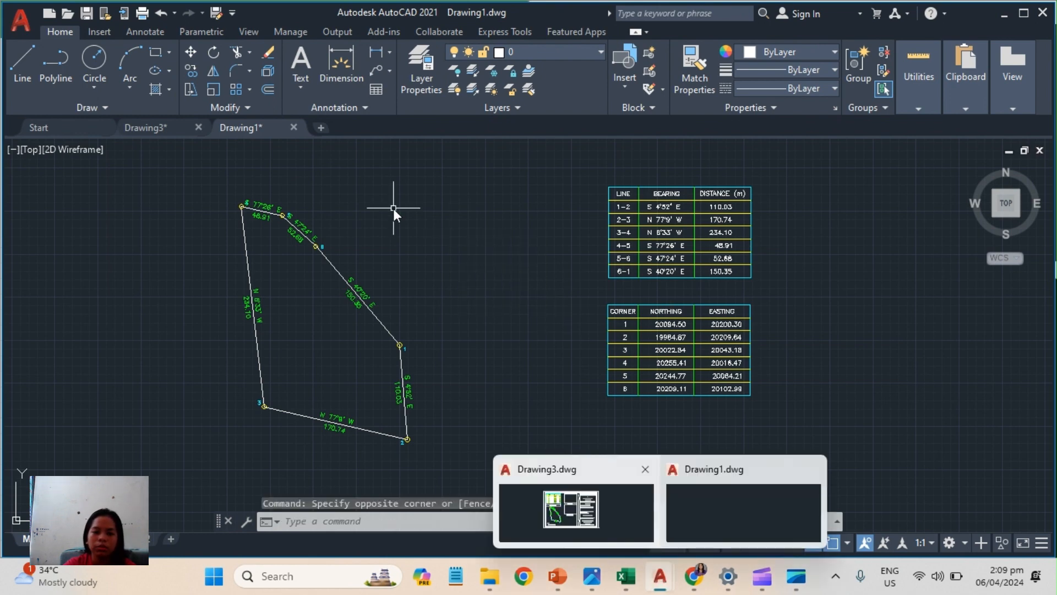
Compare the bearings and distances in the technical description table with the annotations along the lot's boundary lines.
scroll(658, 192, up, 5)
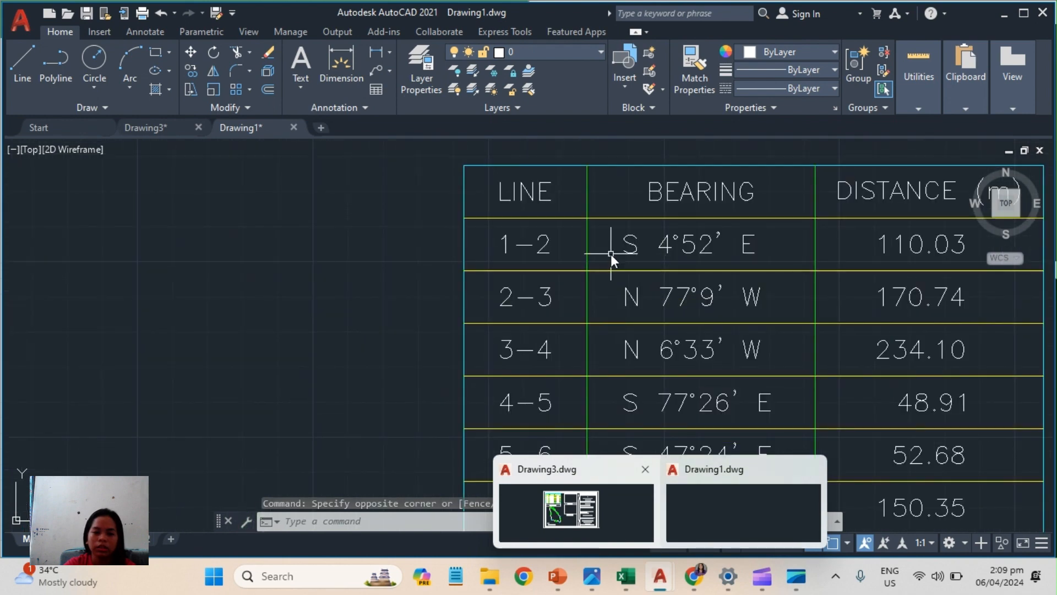
scroll(603, 253, down, 4)
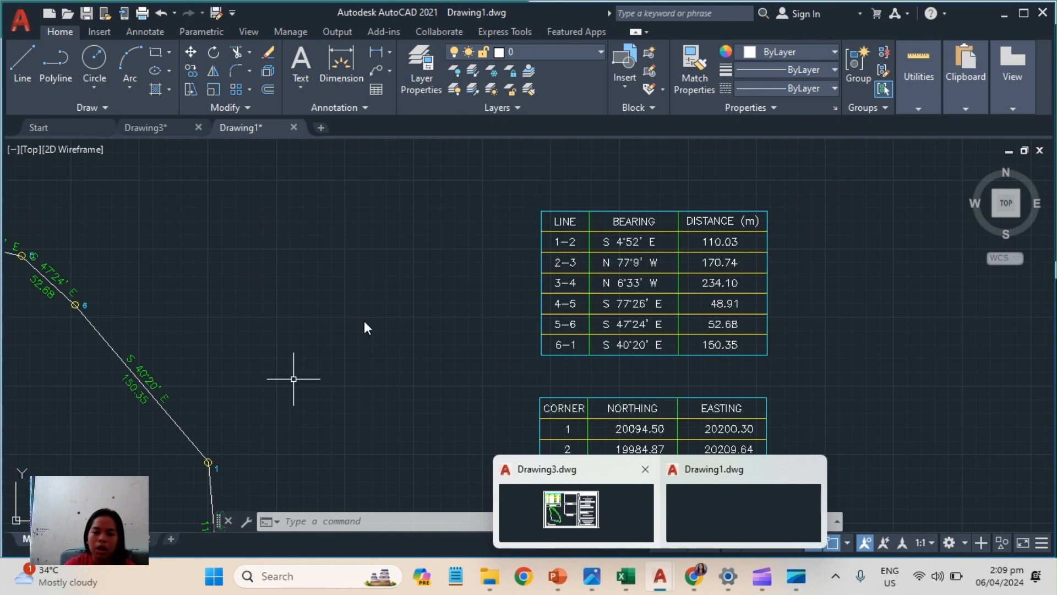
scroll(338, 401, down, 3)
mouse_move(343, 364)
middle_down()
mouse_move(350, 334)
mouse_move(401, 260)
mouse_move(428, 267)
mouse_move(517, 339)
middle_up()
scroll(514, 333, up, 2)
scroll(410, 257, up, 2)
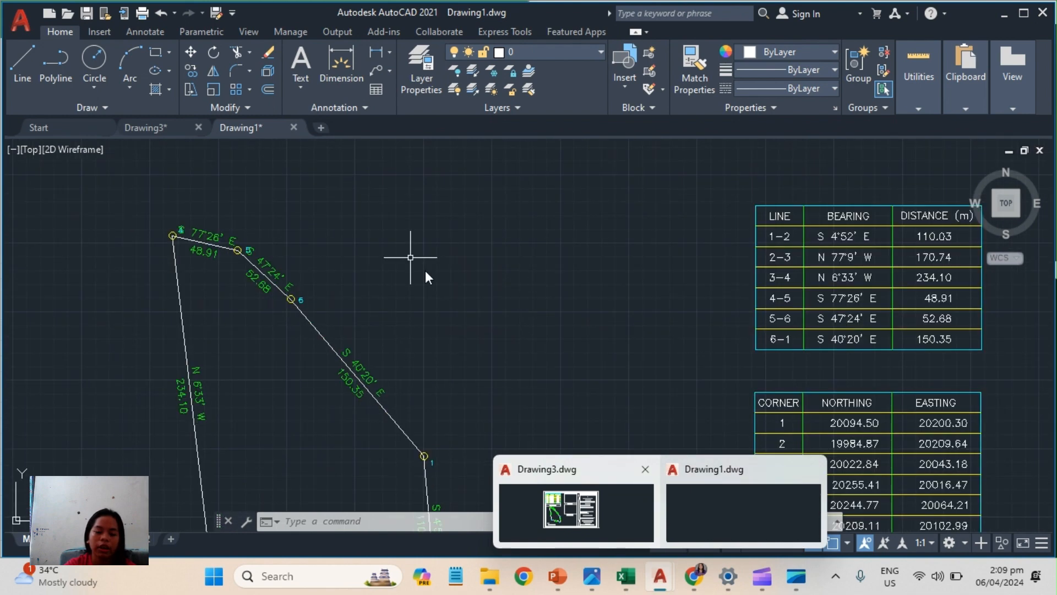
mouse_move(507, 347)
middle_down()
mouse_move(491, 189)
mouse_move(520, 259)
mouse_move(530, 330)
mouse_move(500, 251)
mouse_move(508, 300)
mouse_move(508, 265)
middle_up()
scroll(520, 258, down, 2)
mouse_move(504, 227)
middle_down()
mouse_move(500, 266)
mouse_move(481, 255)
middle_up()
click(213, 180)
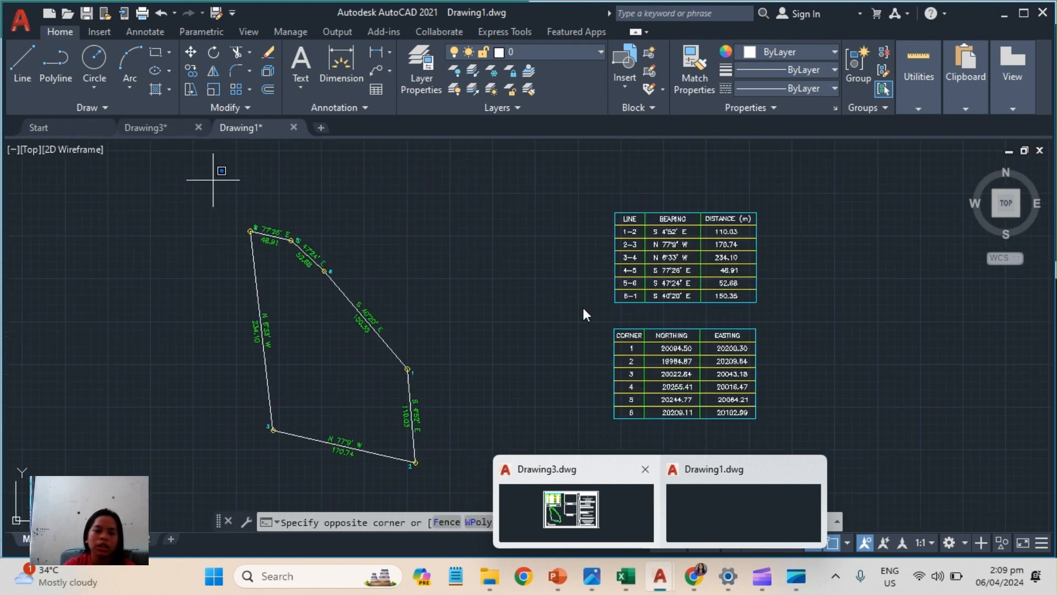
click(873, 468)
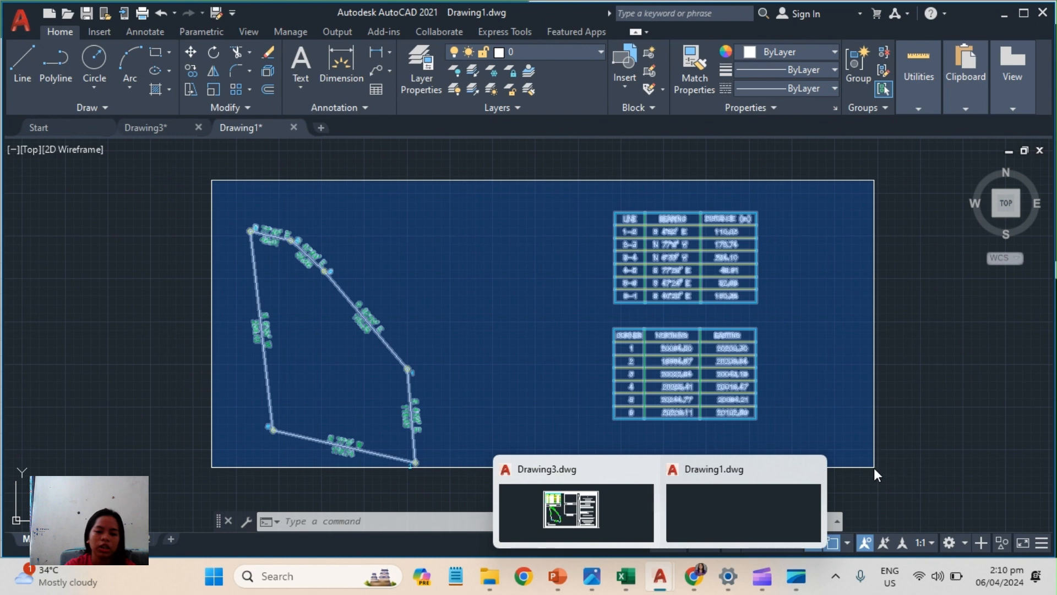
key(Escape)
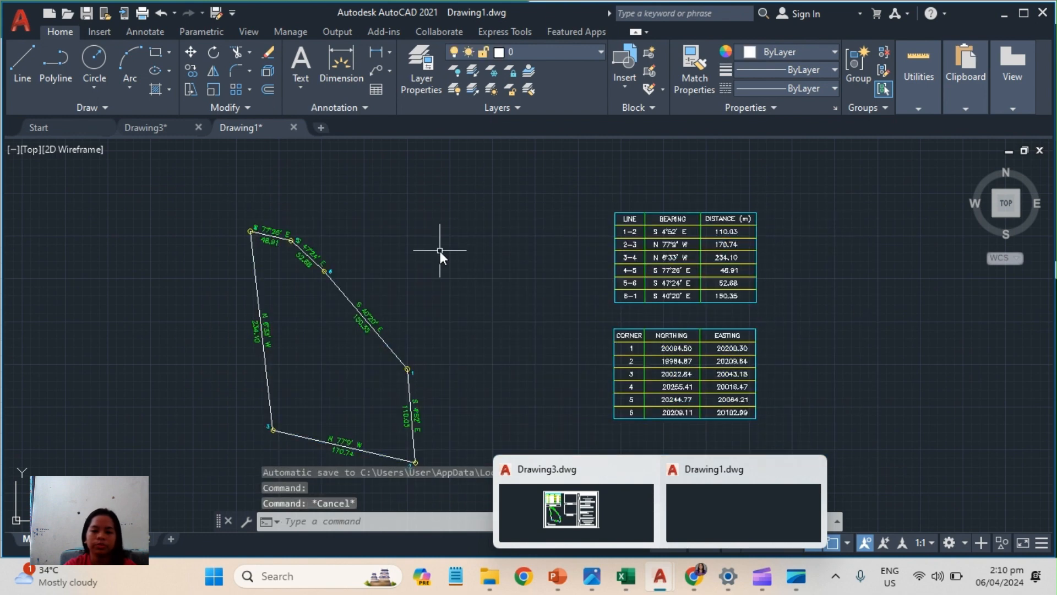
middle_drag(442, 255, 472, 258)
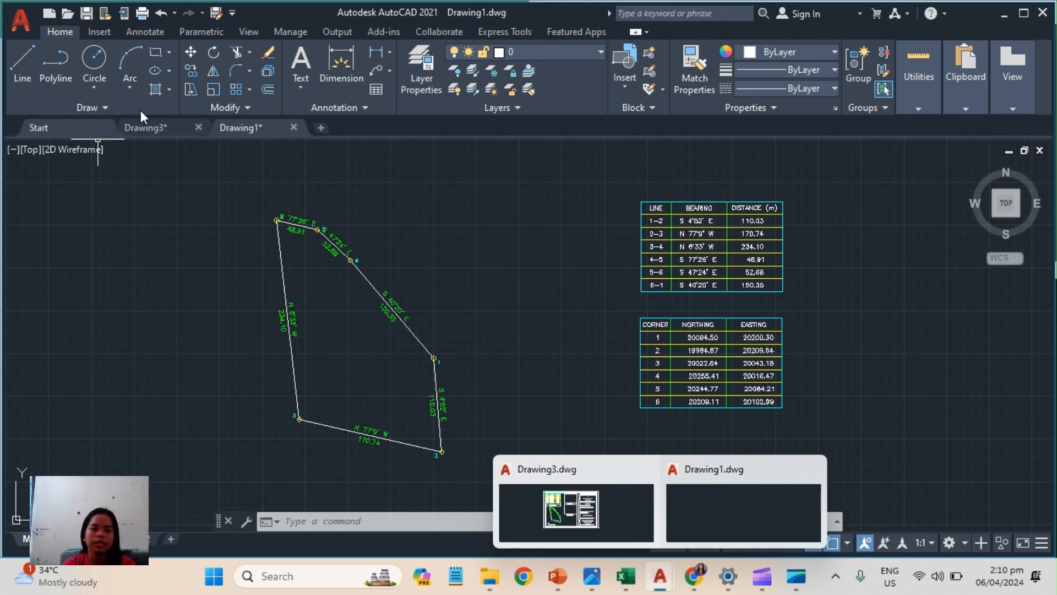
Review the finished sketch plan sheet in Drawing3.
click(156, 126)
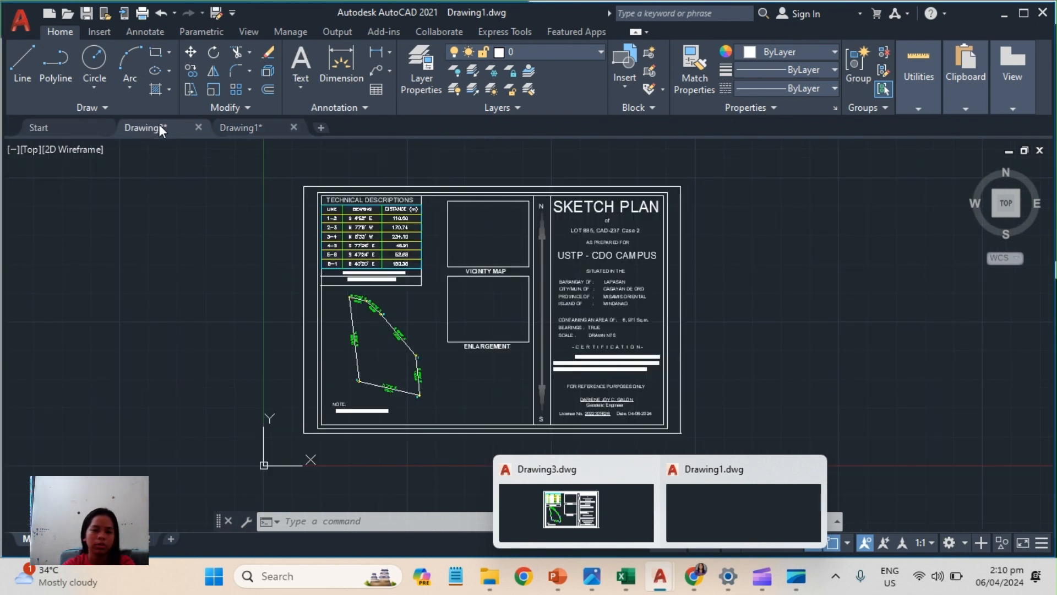
drag(741, 324, 751, 270)
middle_drag(735, 312, 741, 306)
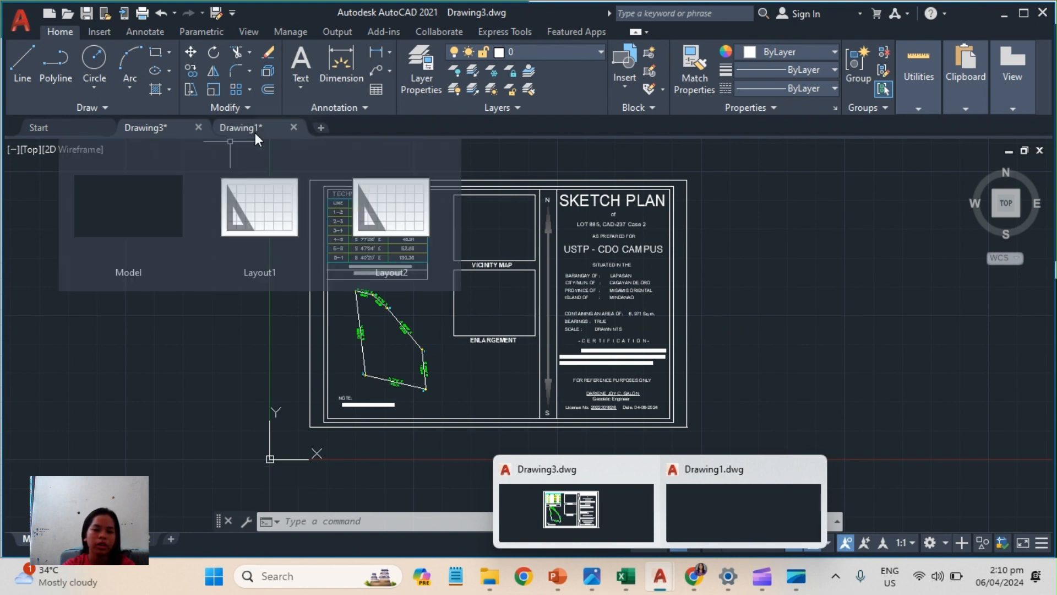
Return to Drawing1 and copy the annotated lot together with the technical description and coordinate tables.
click(269, 144)
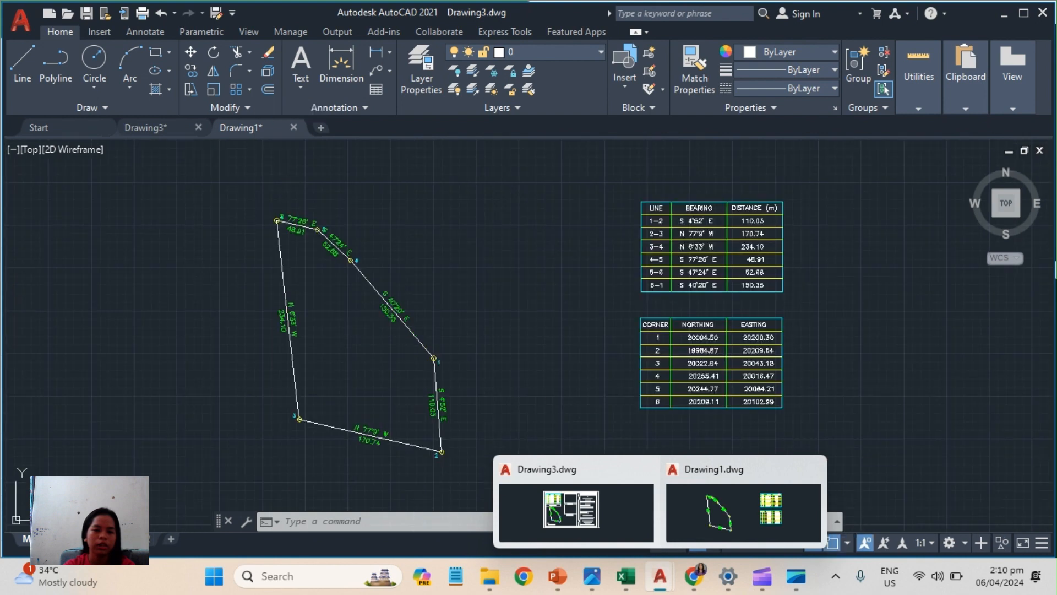
mouse_move(517, 294)
middle_down()
mouse_move(408, 247)
mouse_move(480, 254)
middle_up()
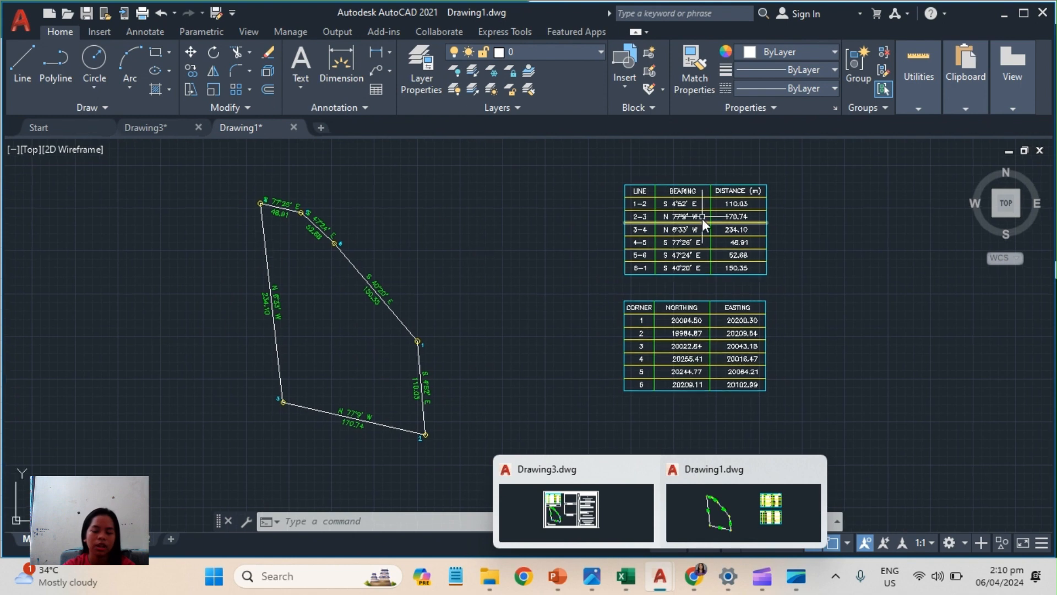
click(236, 183)
click(875, 431)
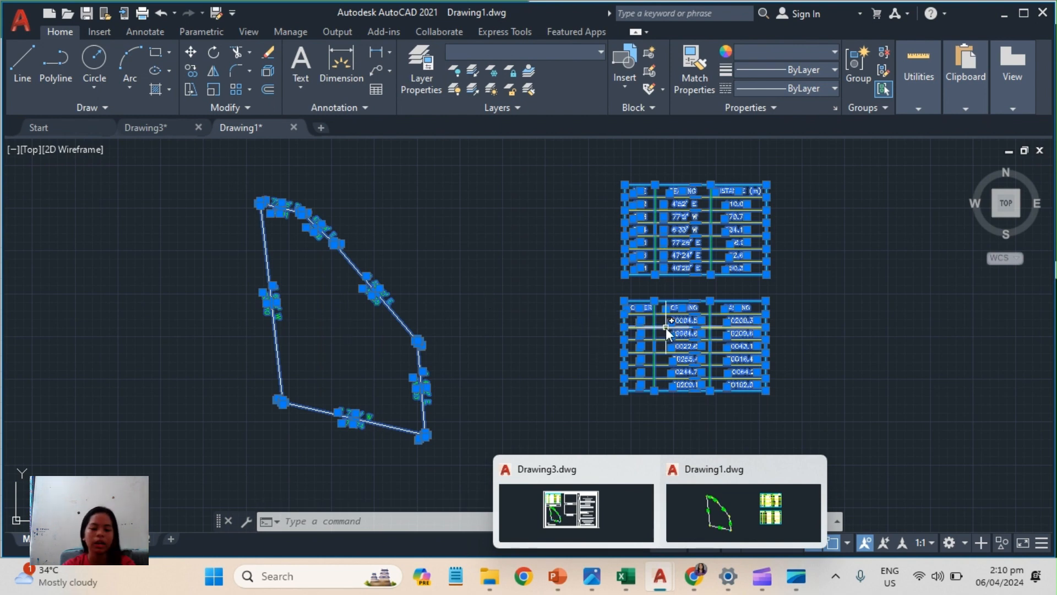
key(ctrl+c)
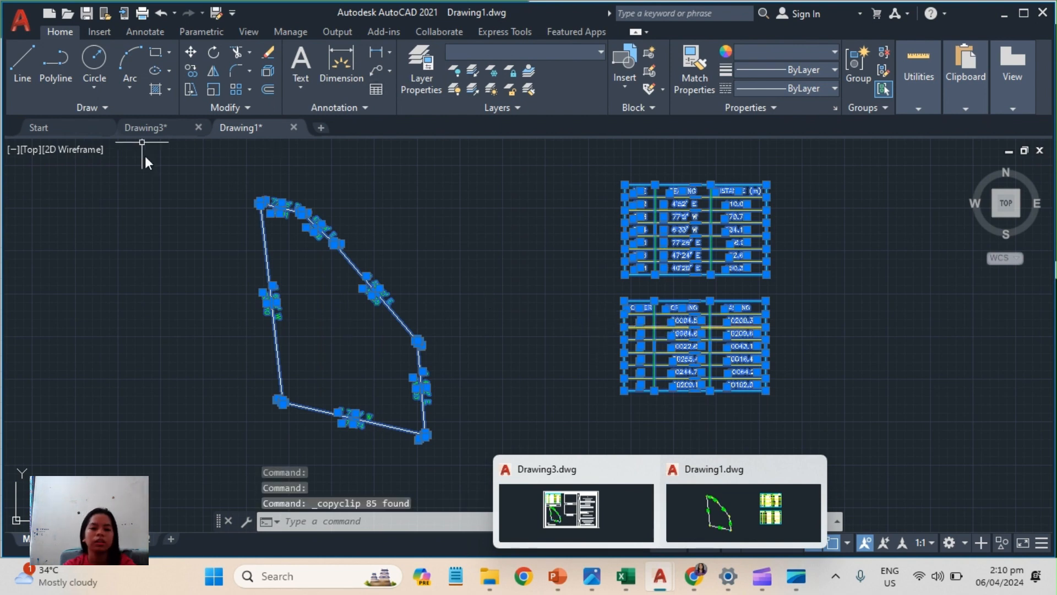
Switch to Drawing3 and paste the copied lot and tables into the empty space east of the sketch plan sheet.
click(140, 128)
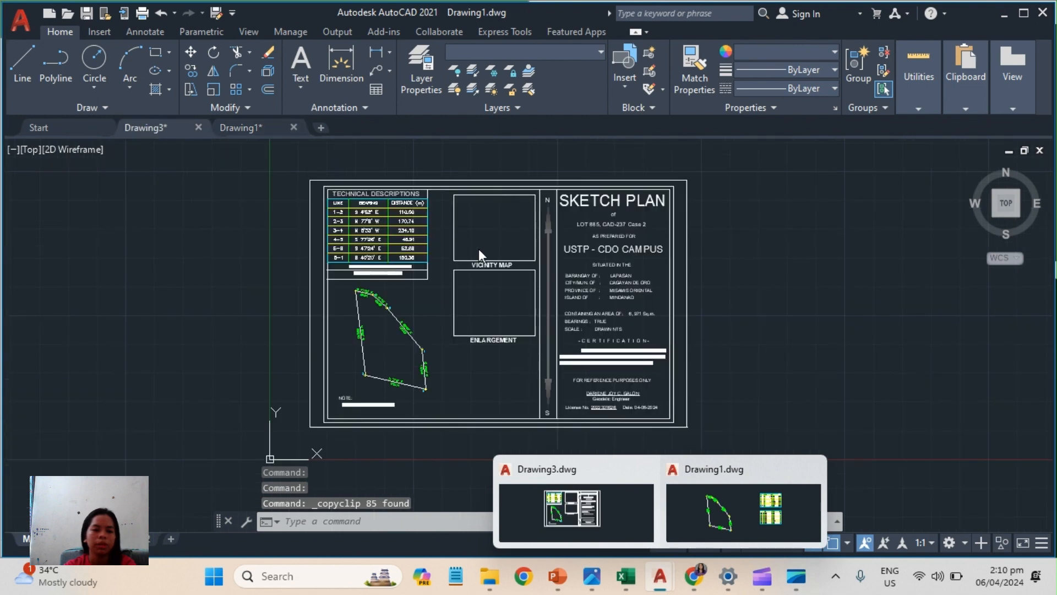
scroll(732, 269, up, 1)
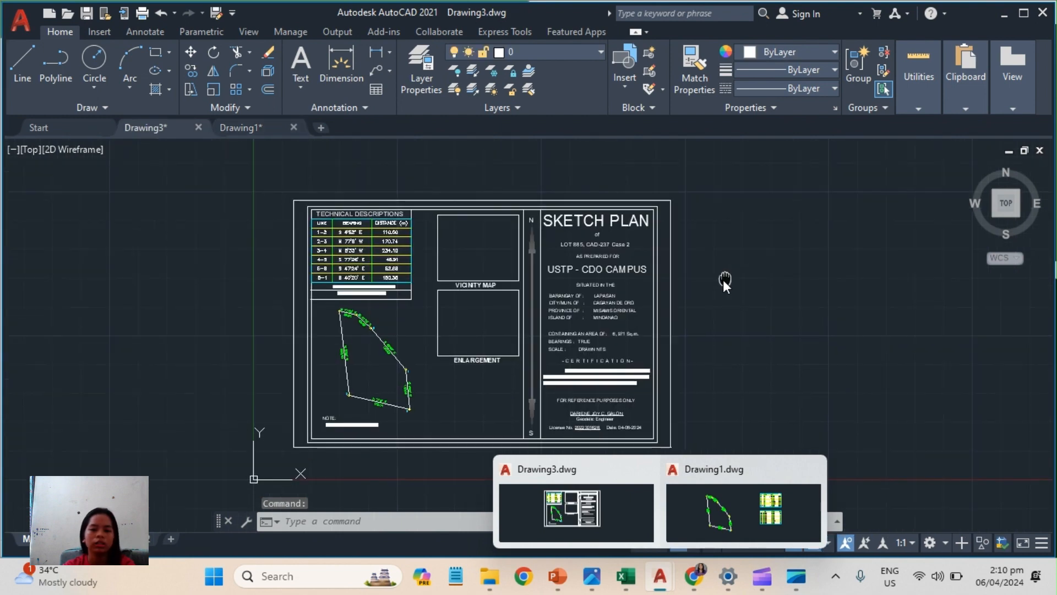
scroll(644, 286, up, 2)
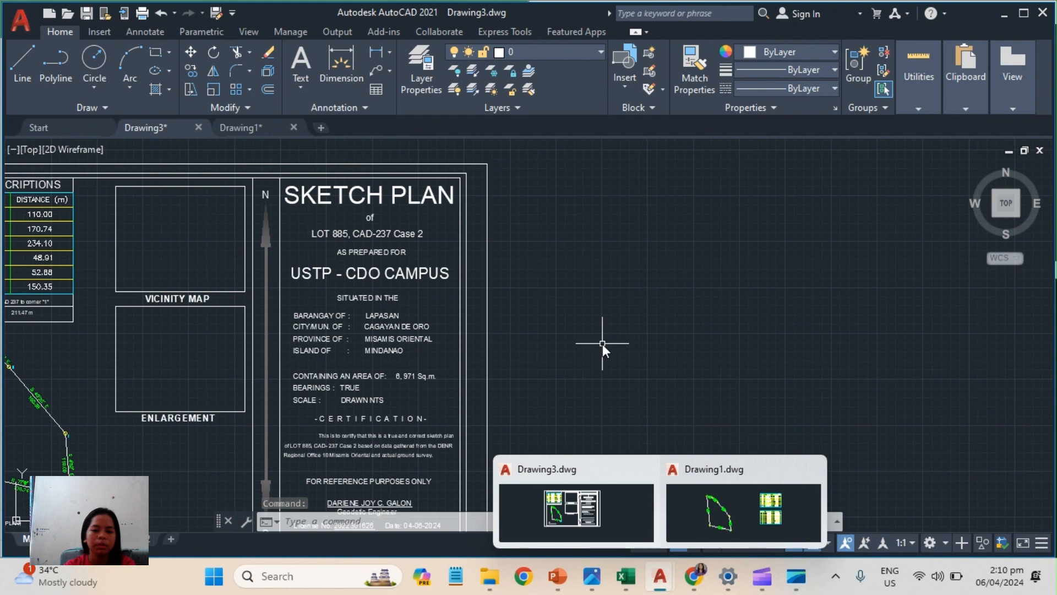
scroll(573, 198, up, 3)
mouse_move(590, 250)
middle_down()
mouse_move(592, 306)
mouse_move(526, 265)
middle_up()
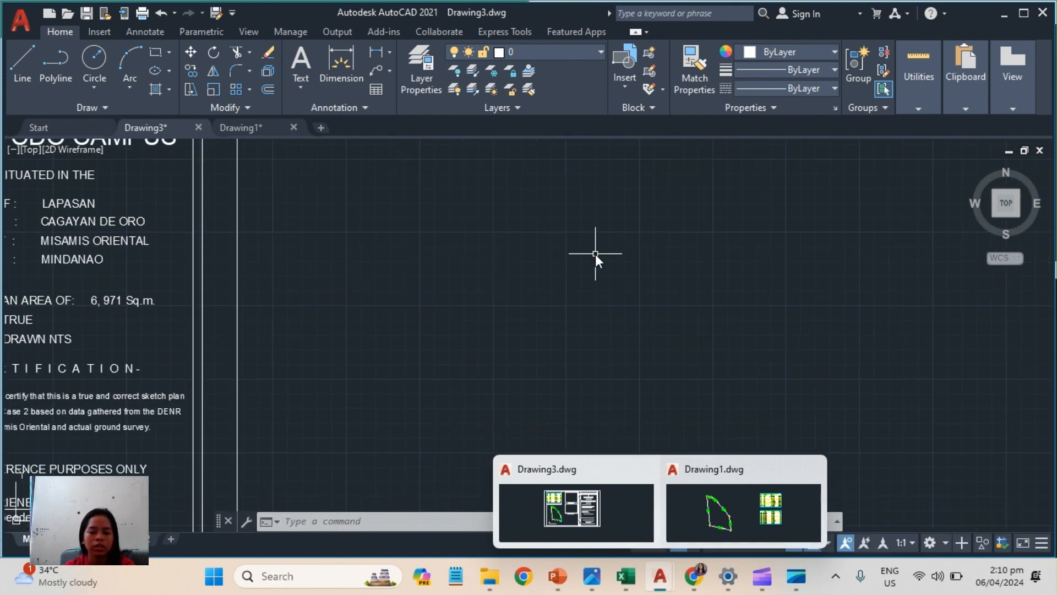
key(ctrl+v)
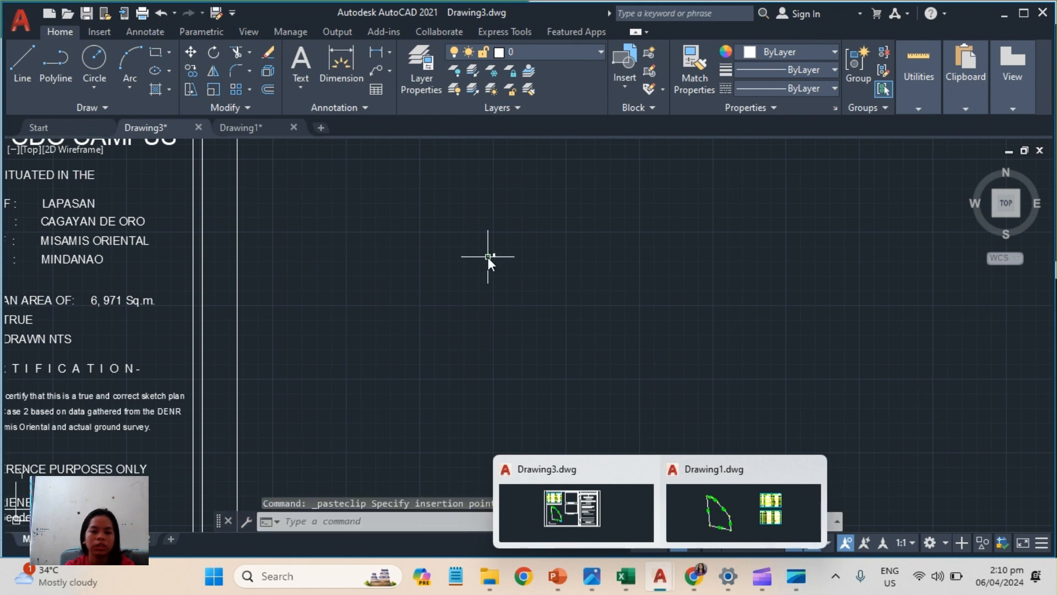
scroll(524, 257, up, 4)
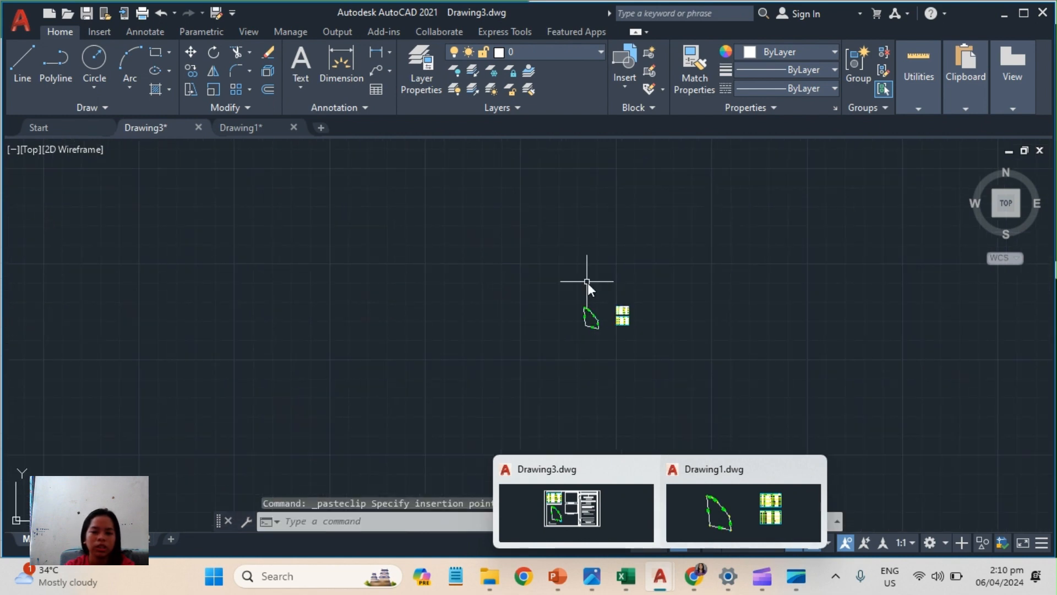
scroll(587, 282, up, 2)
scroll(618, 372, up, 6)
scroll(470, 329, up, 4)
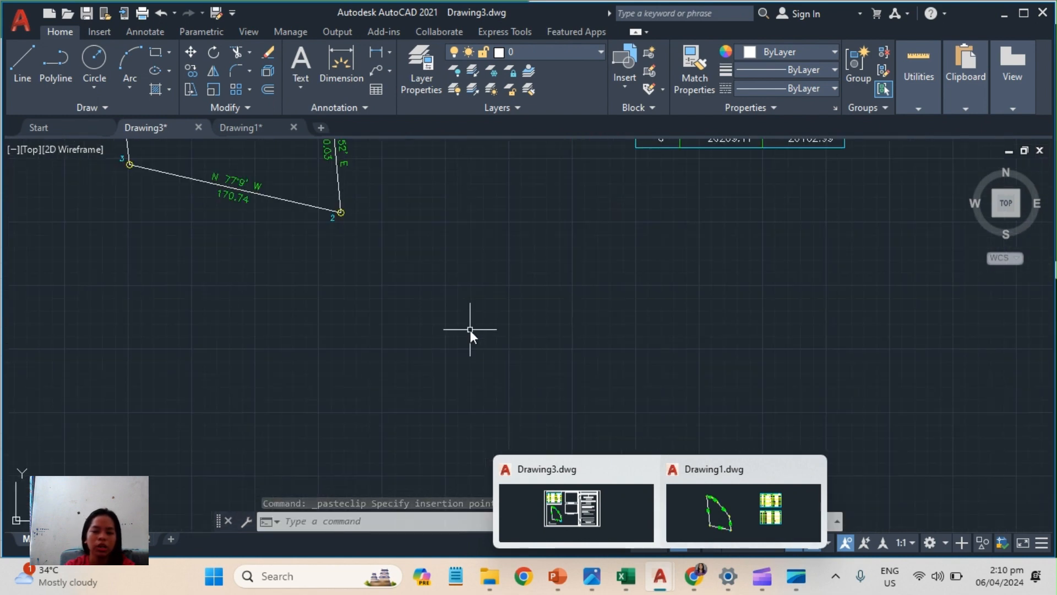
Scale up the pasted lot and both tables freehand, using corner 3 of the lot as the base point.
scroll(470, 330, down, 3)
middle_drag(537, 322, 527, 298)
scroll(527, 300, down, 2)
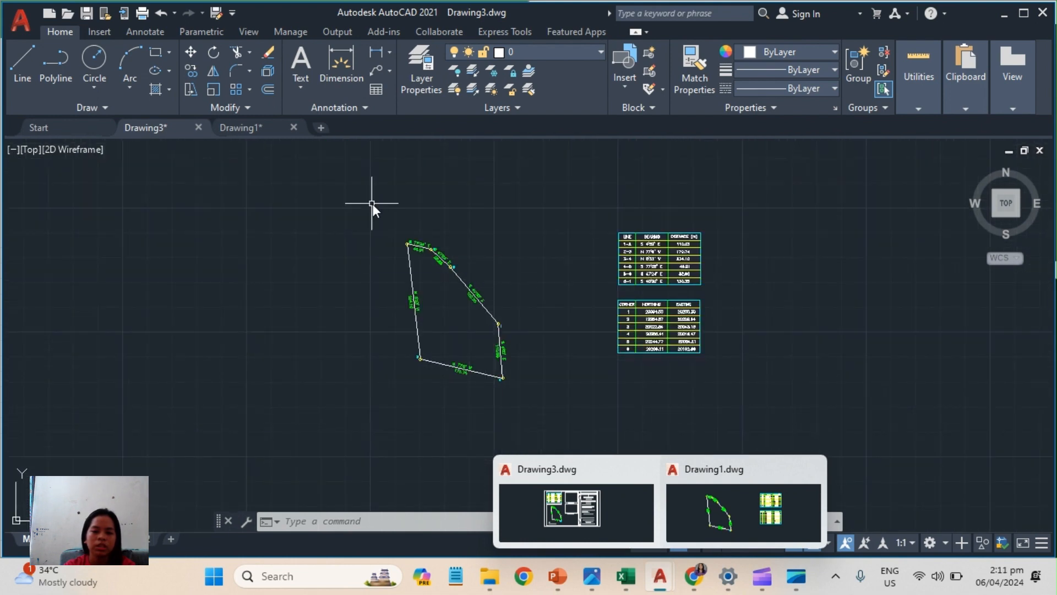
click(359, 191)
click(732, 379)
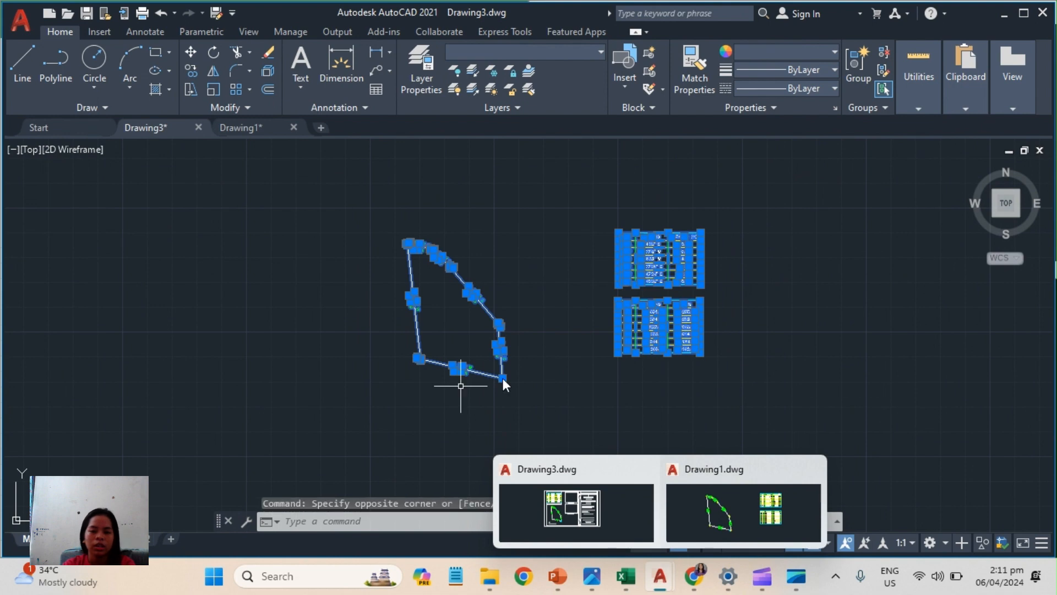
text(sc)
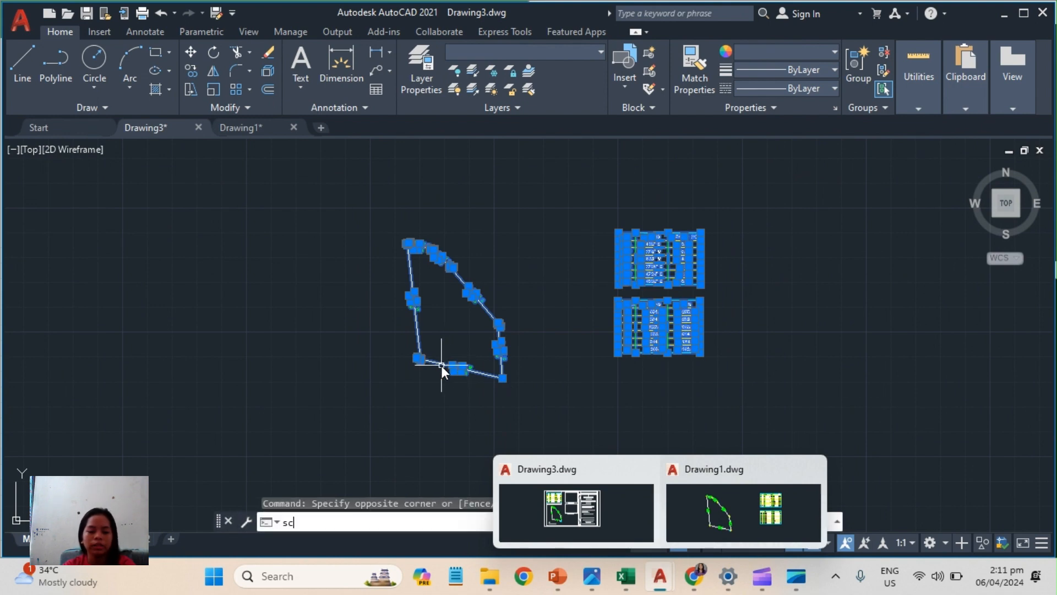
key(Return)
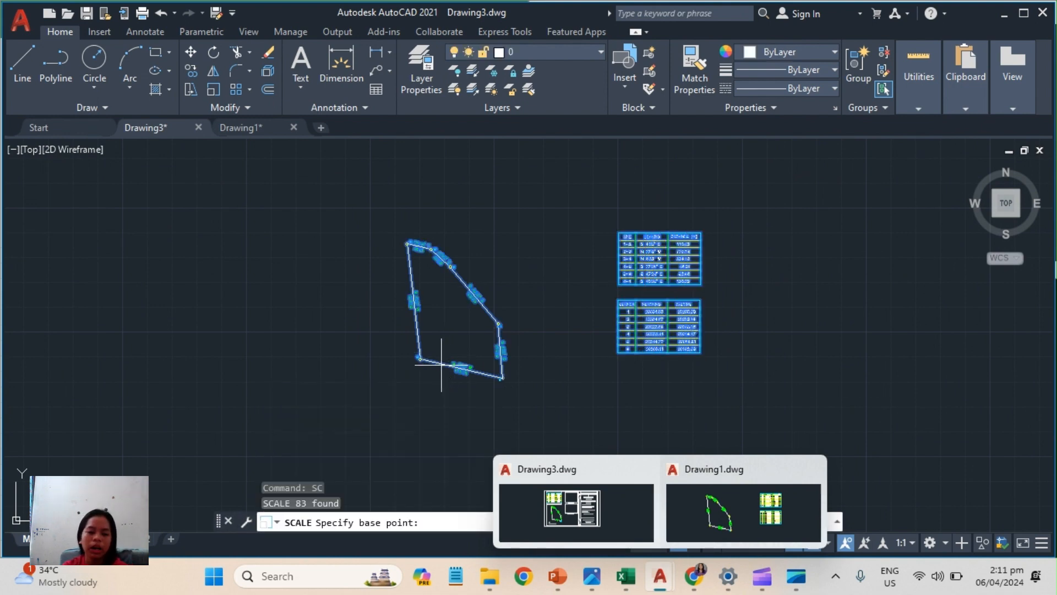
click(420, 358)
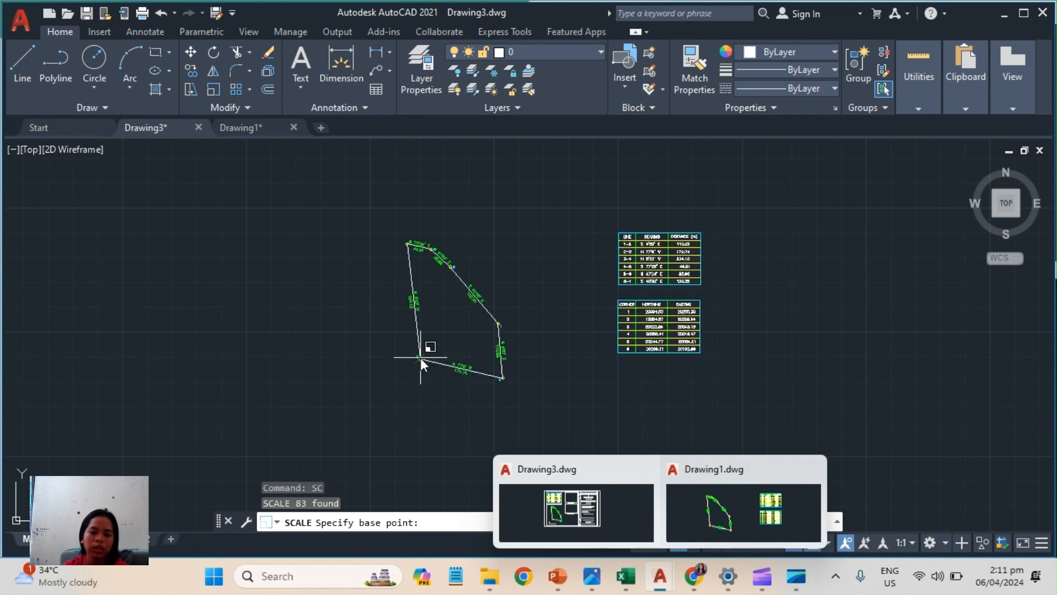
scroll(282, 433, down, 8)
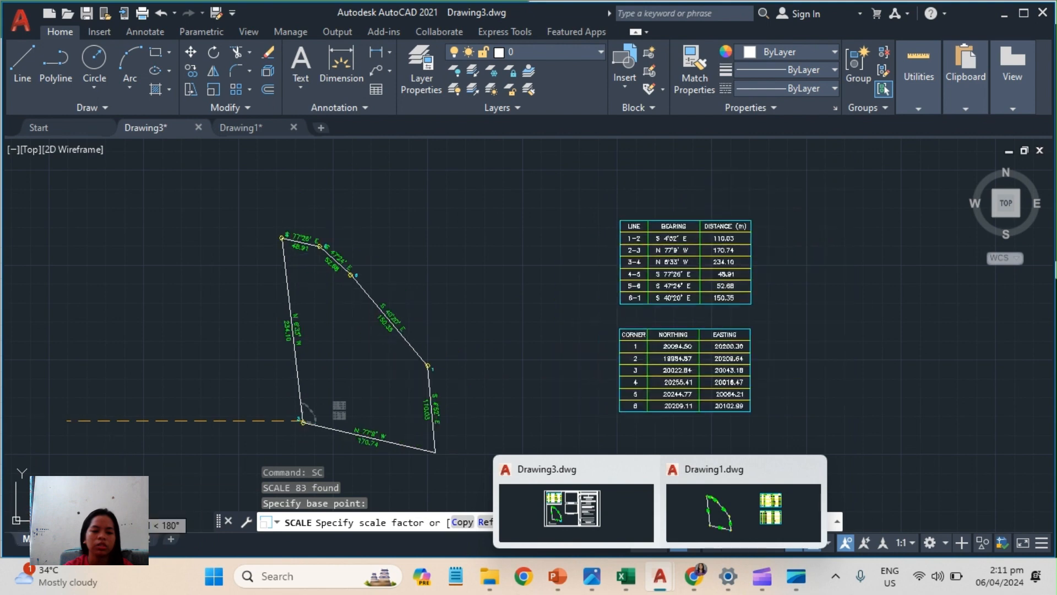
click(306, 383)
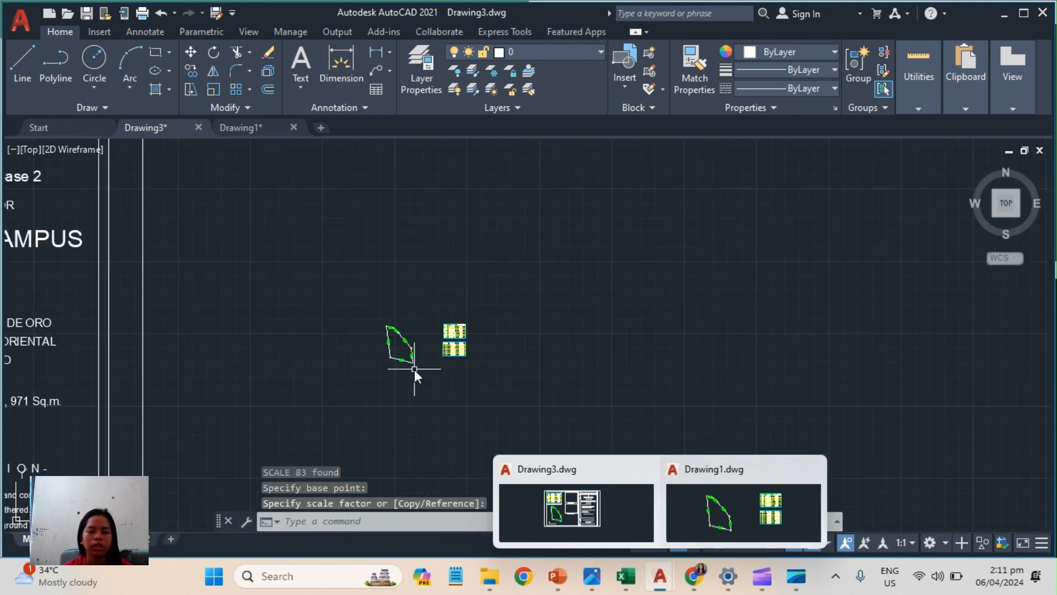
Scale the lot and tables again from corner 3 until the lot is slightly larger than the one on the sheet.
mouse_move(414, 368)
middle_down()
mouse_move(391, 296)
mouse_move(480, 339)
middle_up()
click(434, 256)
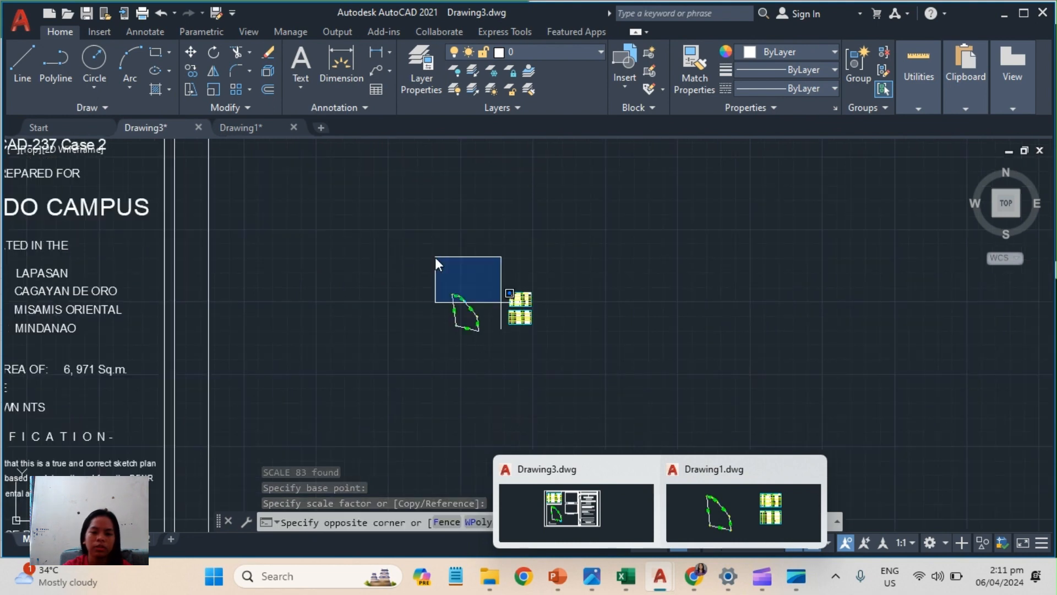
click(576, 358)
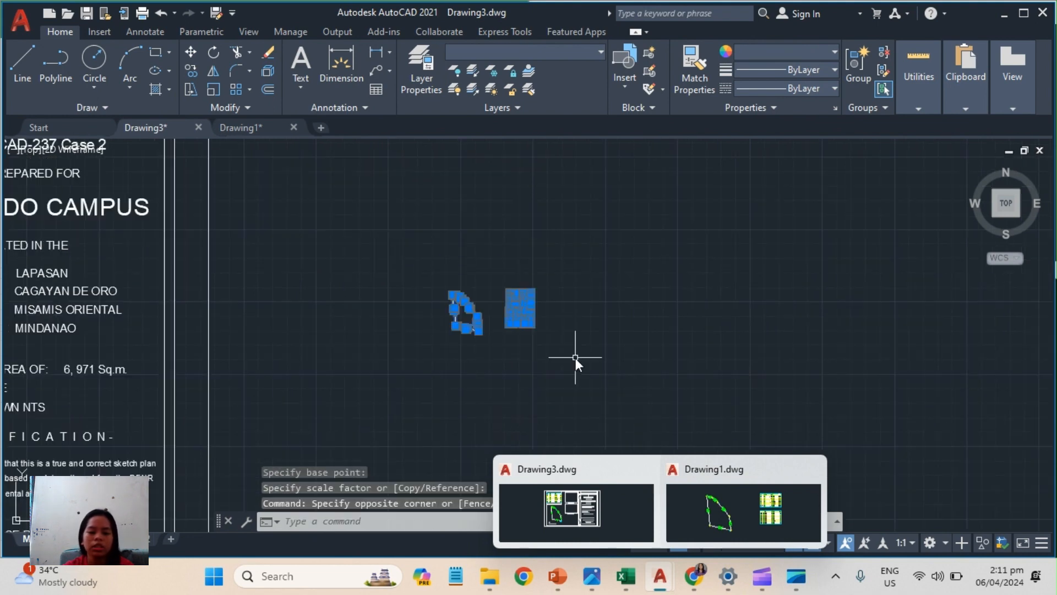
text(sc)
key(Return)
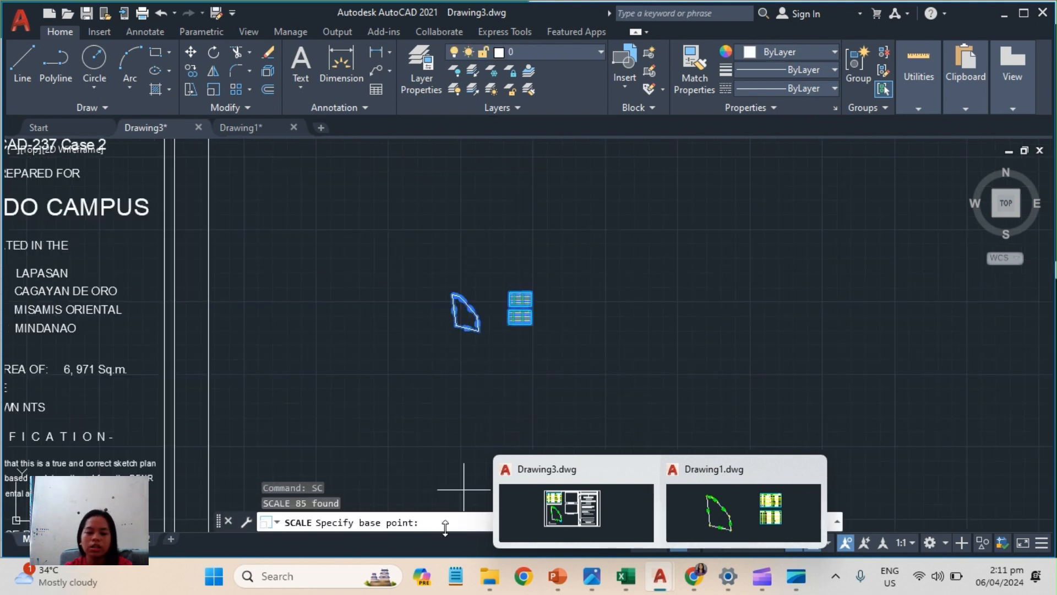
click(456, 326)
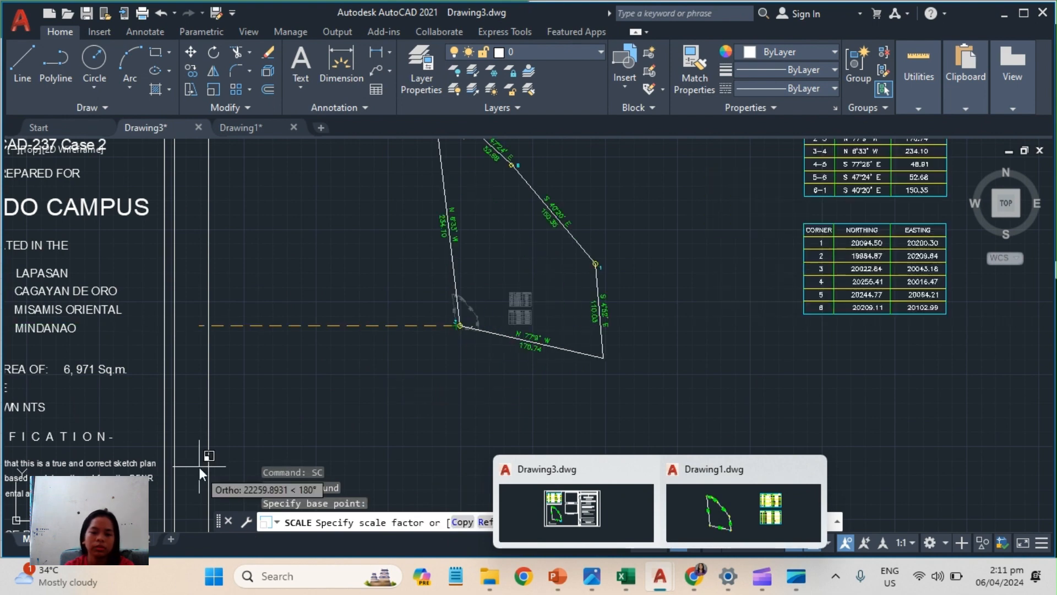
click(149, 504)
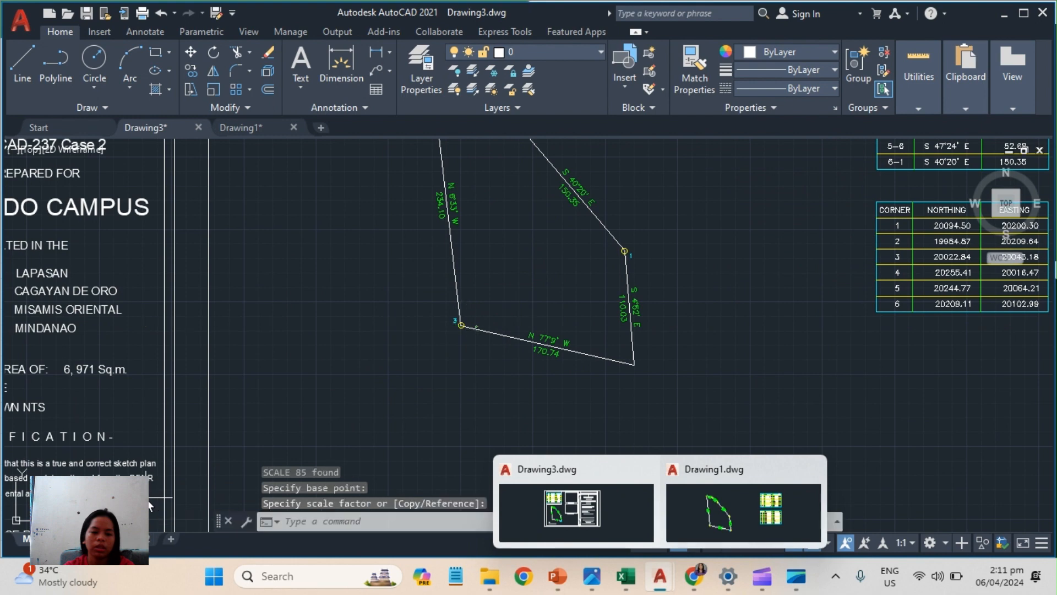
scroll(534, 296, down, 6)
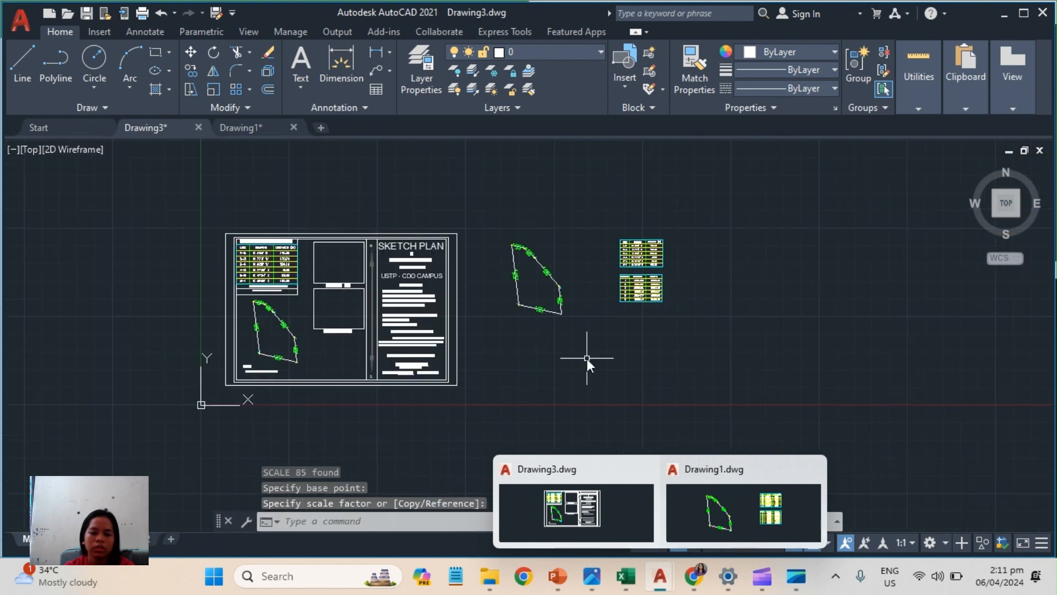
Examine the finished sketch plan sheet and compare its technical description table and lot drawing with the pasted copies beside it.
click(586, 358)
click(570, 349)
mouse_move(513, 354)
middle_down()
mouse_move(629, 382)
mouse_move(645, 349)
middle_up()
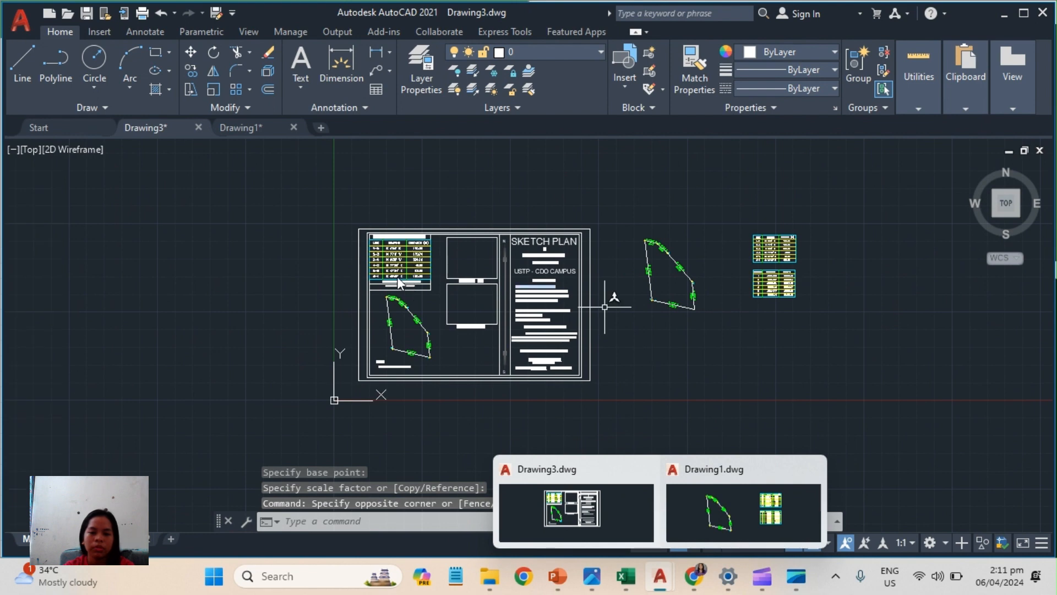
scroll(381, 309, up, 2)
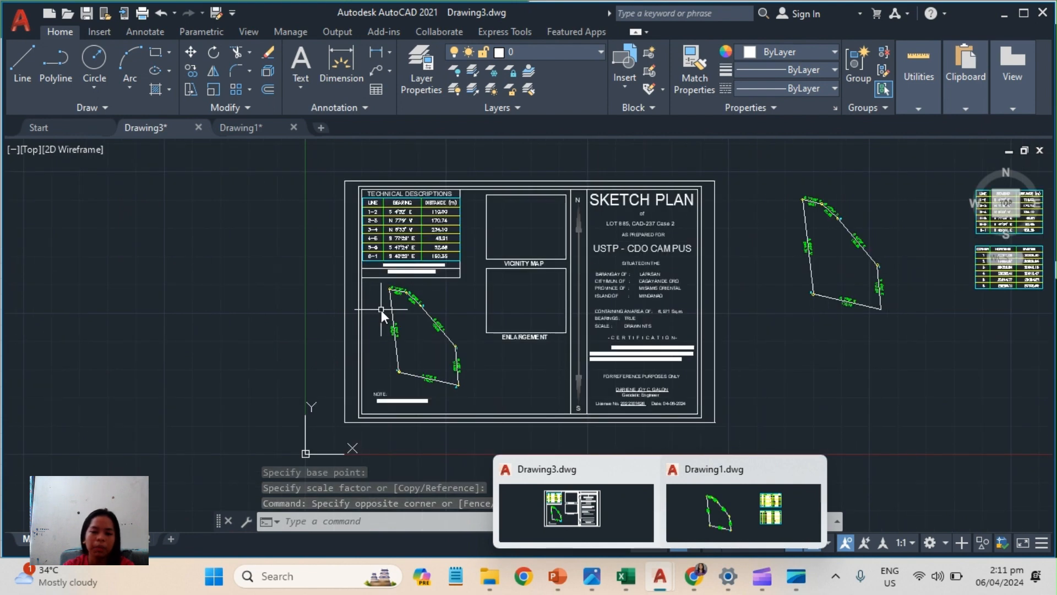
scroll(381, 309, up, 2)
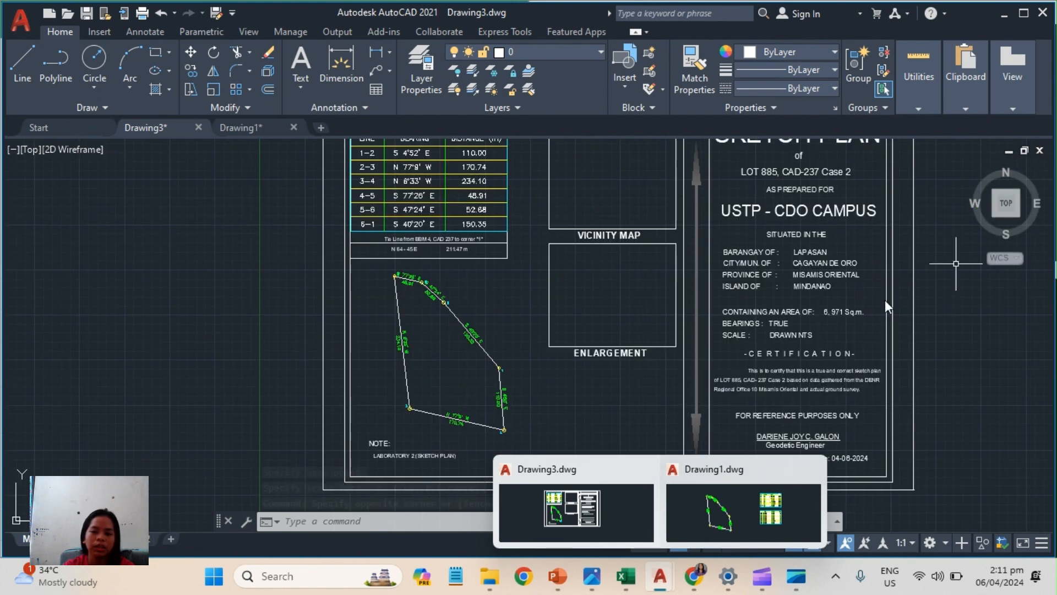
mouse_move(501, 286)
middle_down()
mouse_move(539, 376)
mouse_move(562, 340)
middle_up()
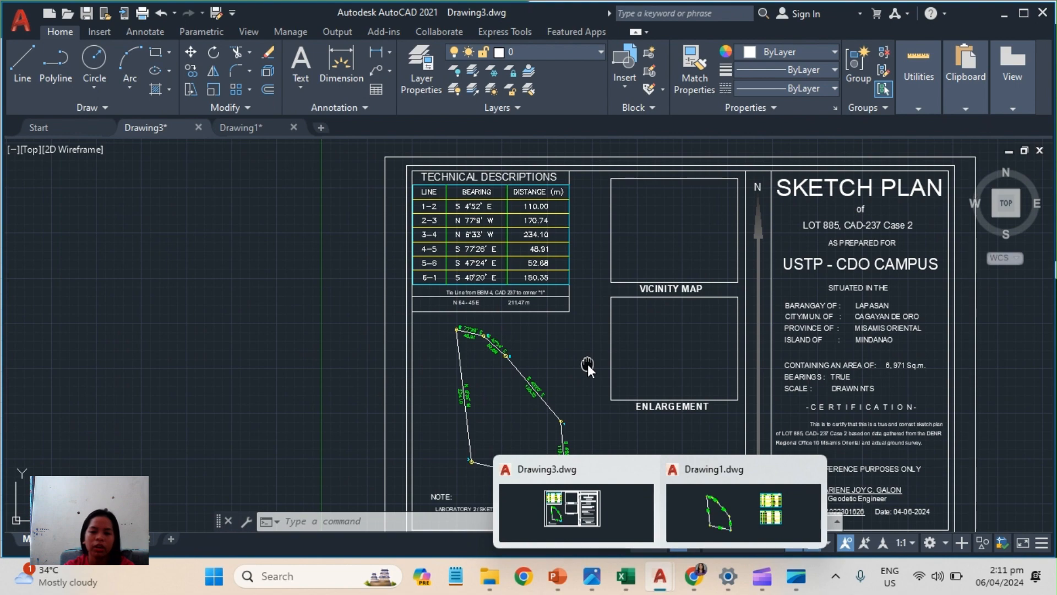
middle_drag(587, 365, 515, 246)
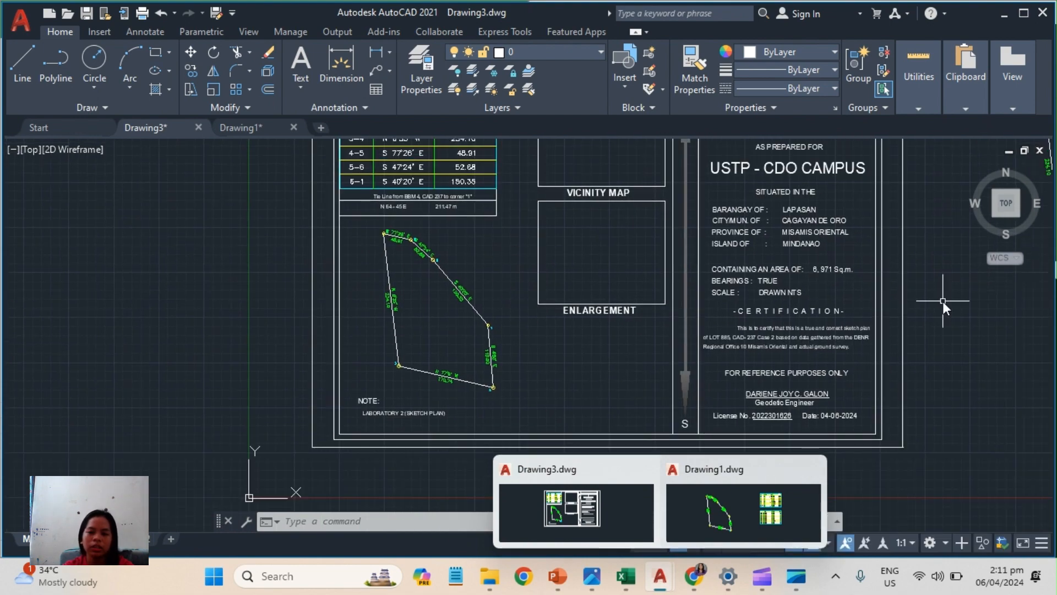
mouse_move(905, 307)
middle_down()
mouse_move(723, 382)
mouse_move(635, 396)
middle_up()
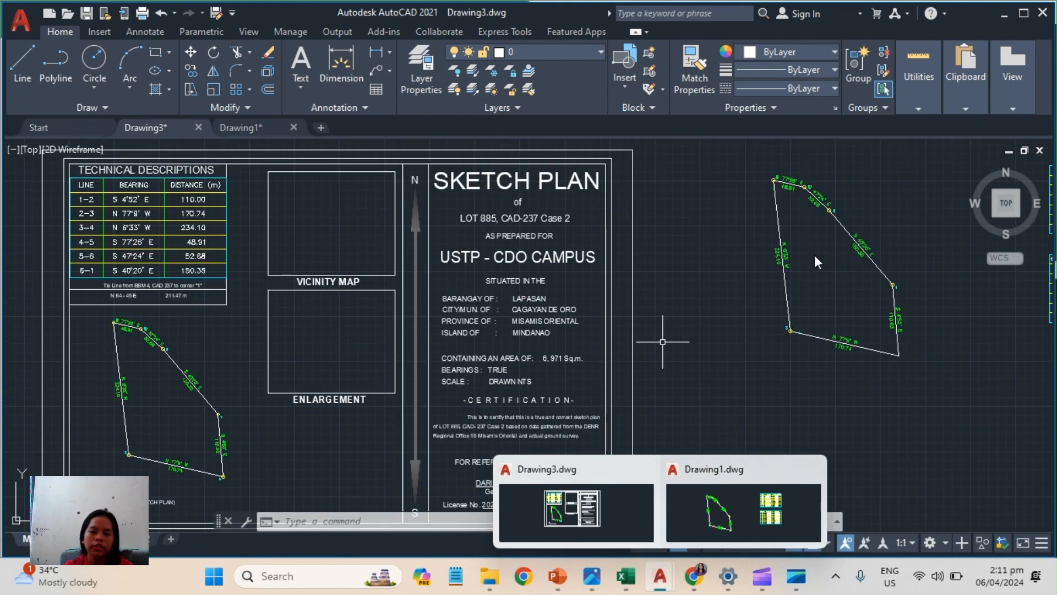
scroll(677, 349, down, 2)
mouse_move(380, 433)
middle_down()
mouse_move(490, 351)
mouse_move(604, 368)
middle_up()
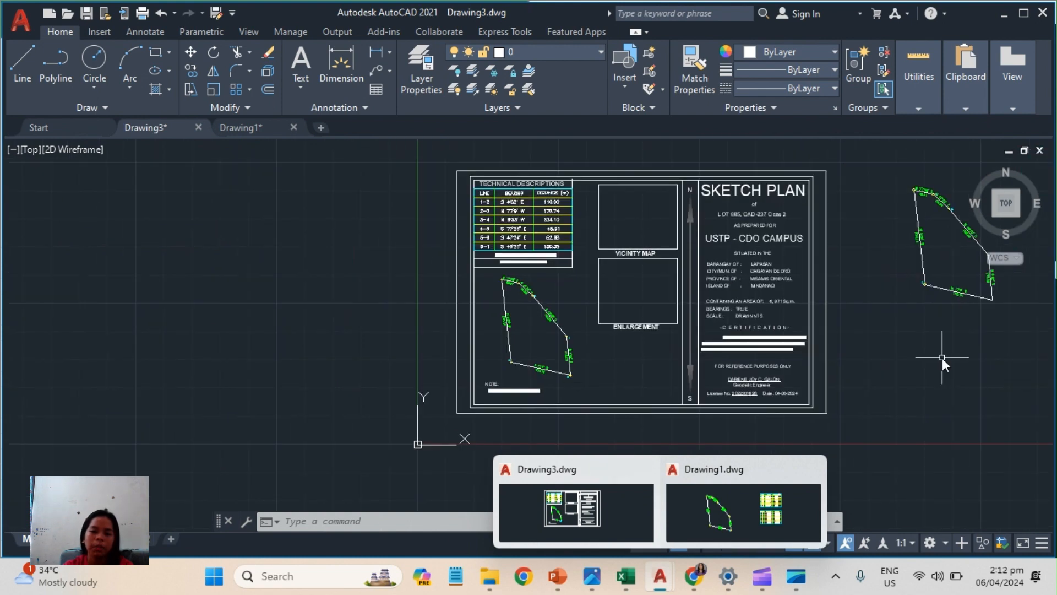
mouse_move(943, 358)
middle_down()
mouse_move(624, 438)
mouse_move(574, 429)
middle_up()
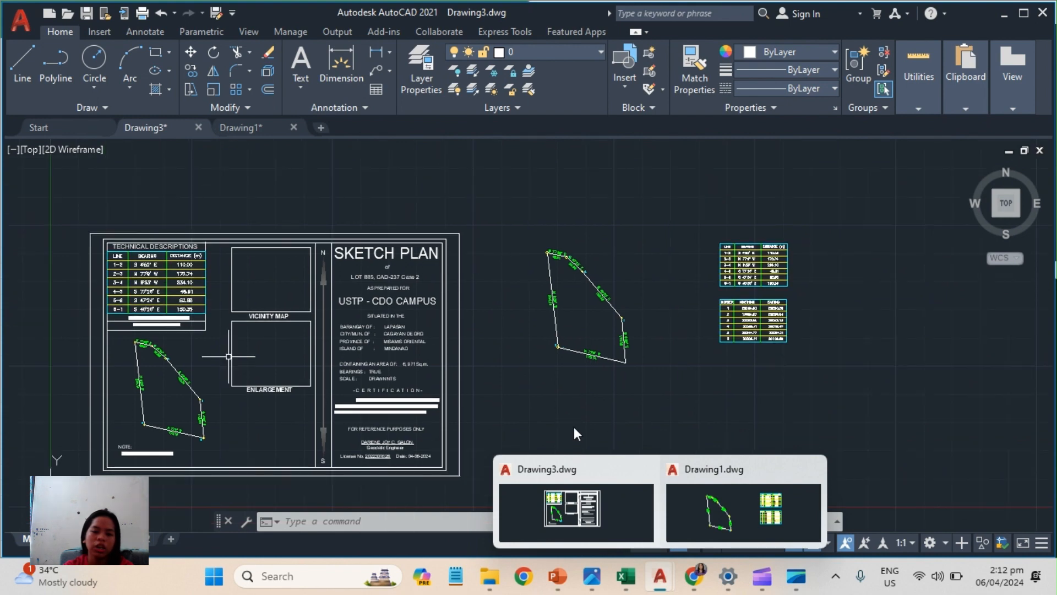
mouse_move(708, 349)
middle_down()
mouse_move(636, 385)
mouse_move(821, 318)
middle_up()
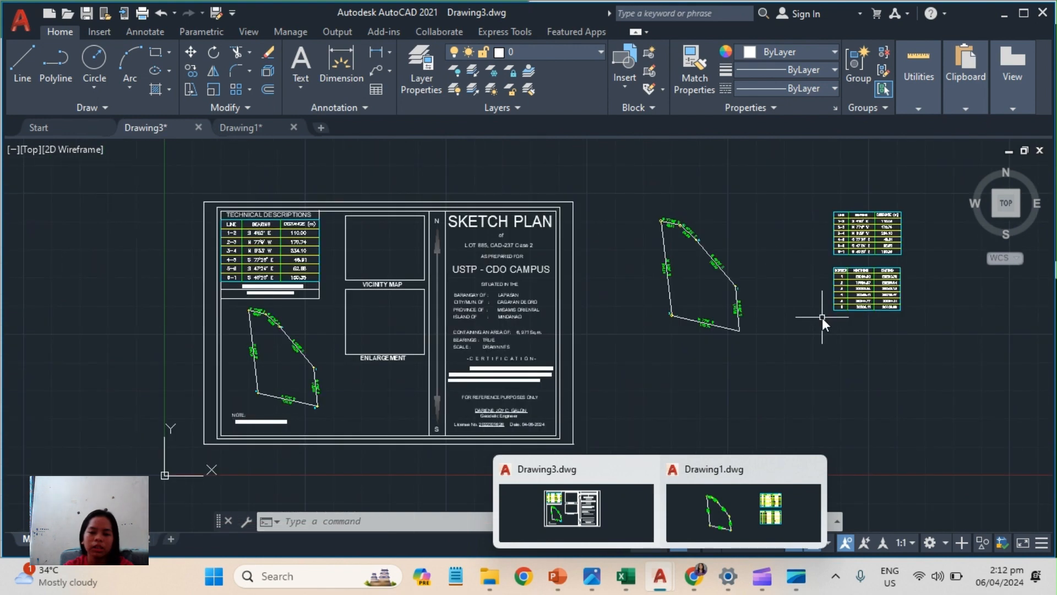
scroll(794, 285, up, 4)
middle_drag(795, 285, 855, 330)
click(463, 154)
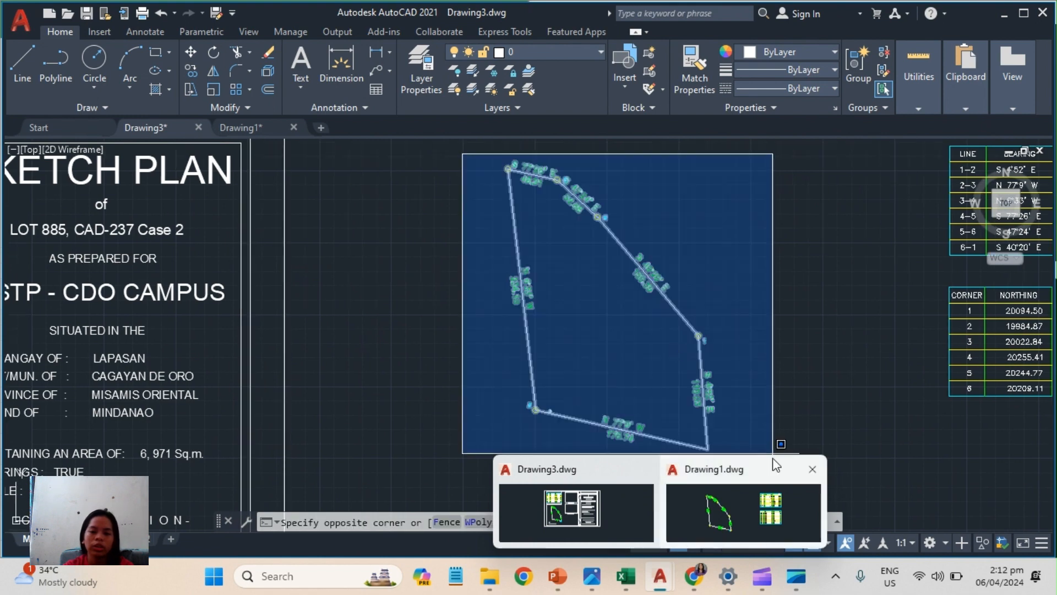
scroll(762, 299, down, 2)
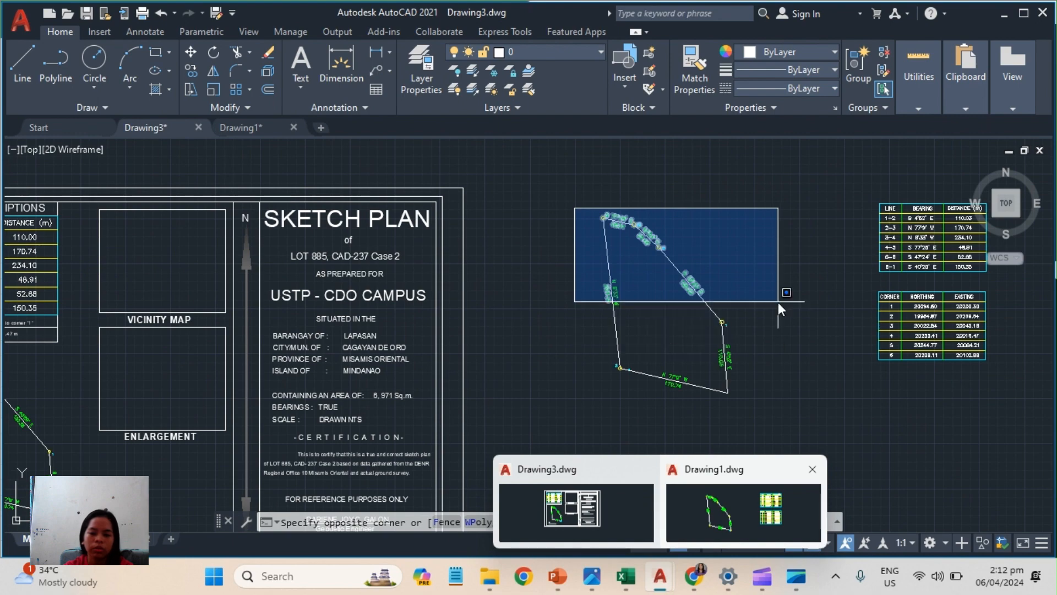
scroll(696, 338, up, 3)
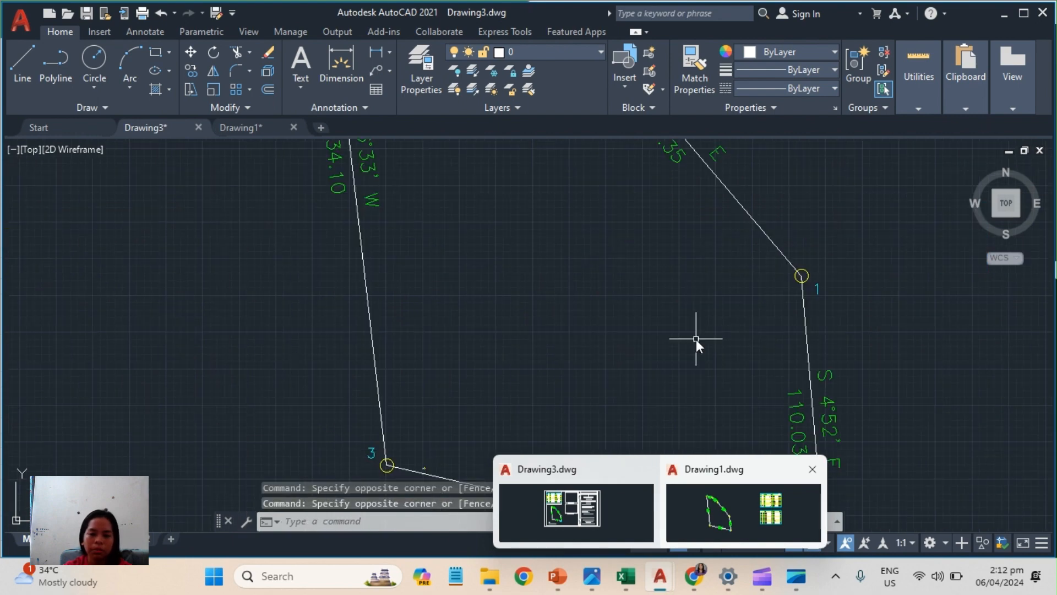
Move the pasted lot with its labels and corner markers straight north by about 4786 units, leaving both tables in place.
scroll(658, 302, down, 2)
middle_drag(635, 289, 681, 323)
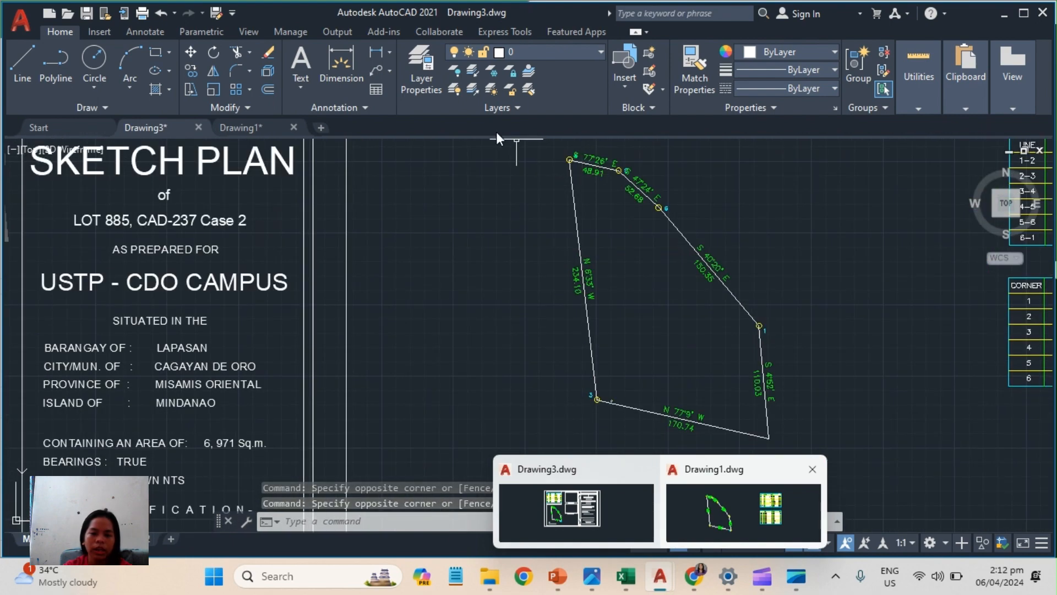
click(557, 150)
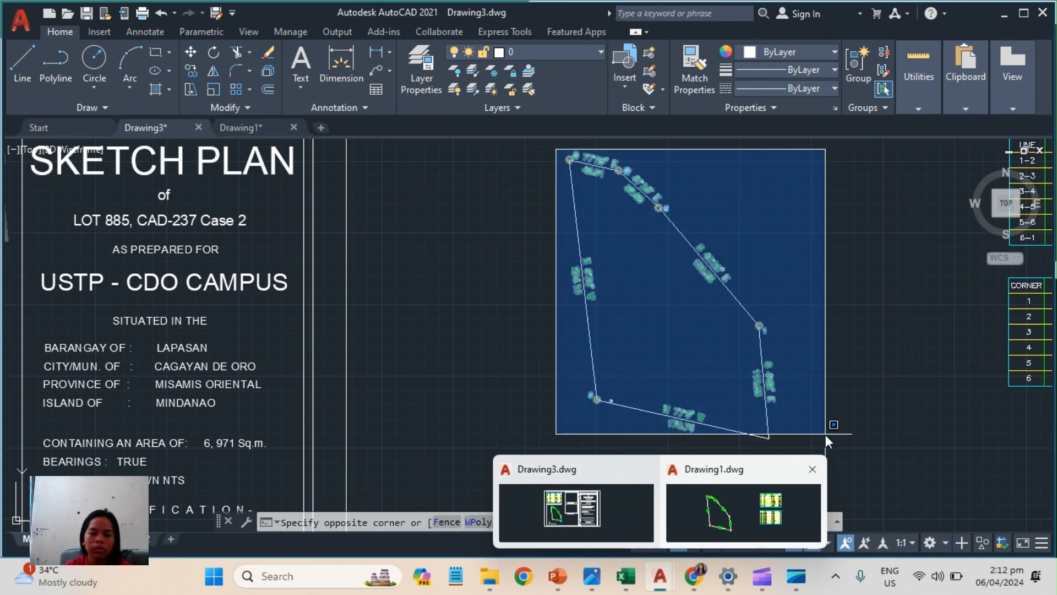
click(825, 434)
text(m)
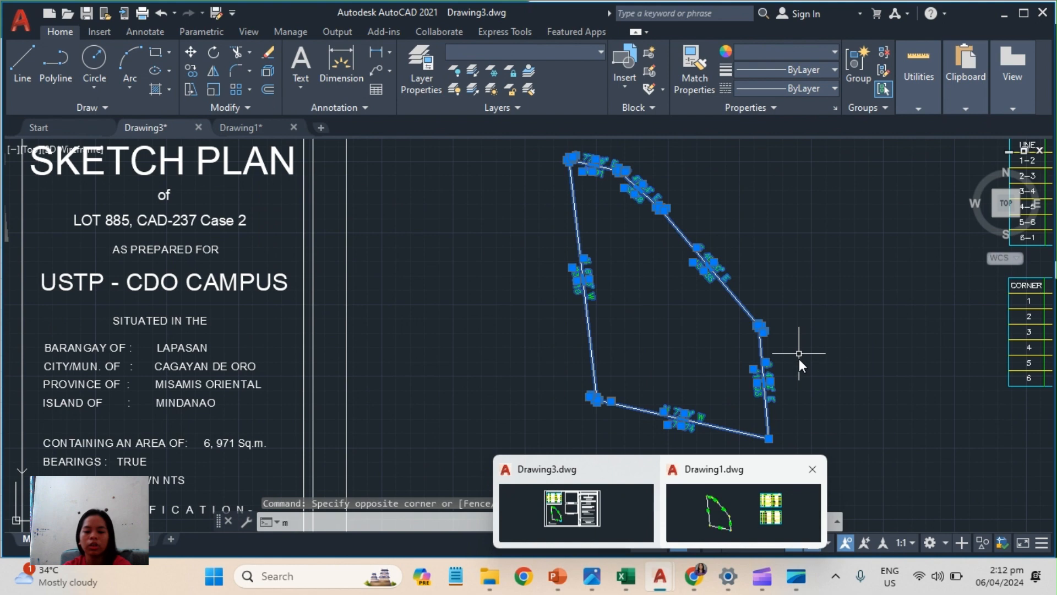
key(Return)
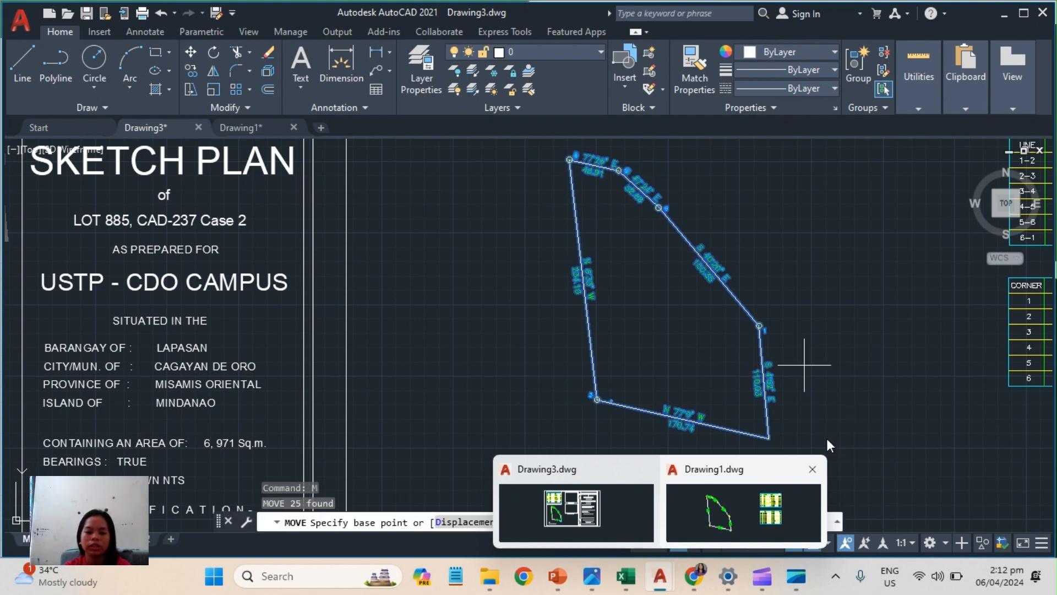
click(672, 312)
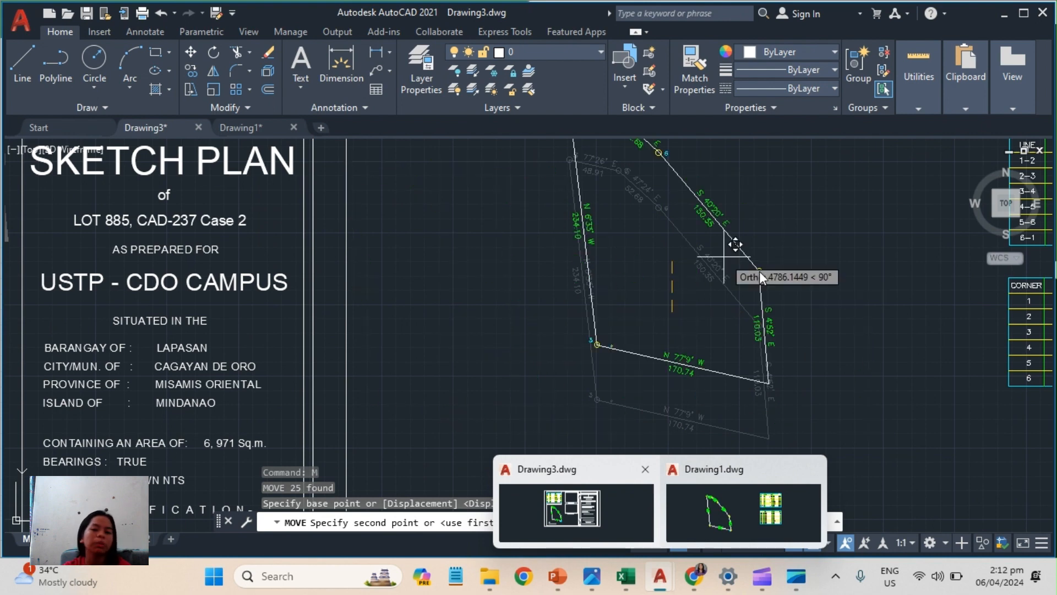
click(758, 271)
Examine the sketch plan sheet's layout: the lot drawing, technical descriptions table, vicinity map and enlargement frames, and title block.
scroll(583, 295, down, 5)
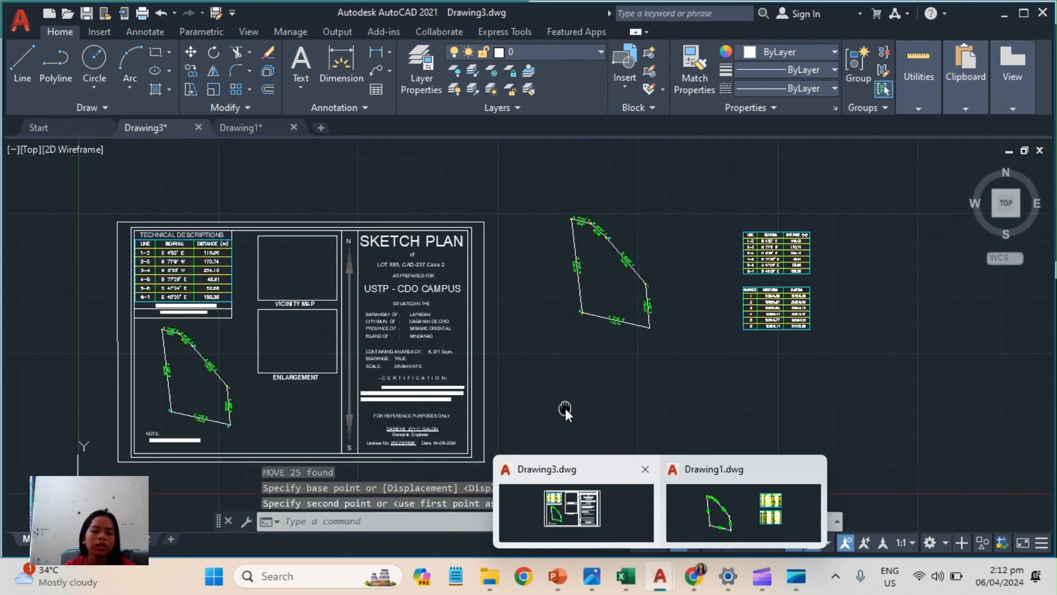
middle_drag(565, 408, 870, 356)
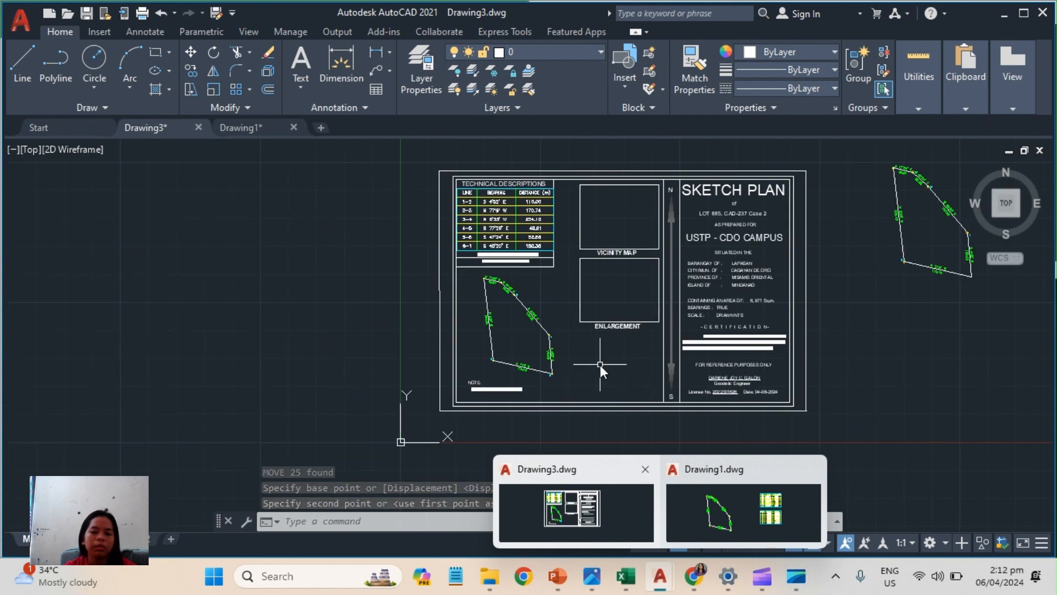
mouse_move(600, 365)
middle_down()
mouse_move(546, 398)
mouse_move(529, 355)
middle_up()
scroll(529, 356, up, 2)
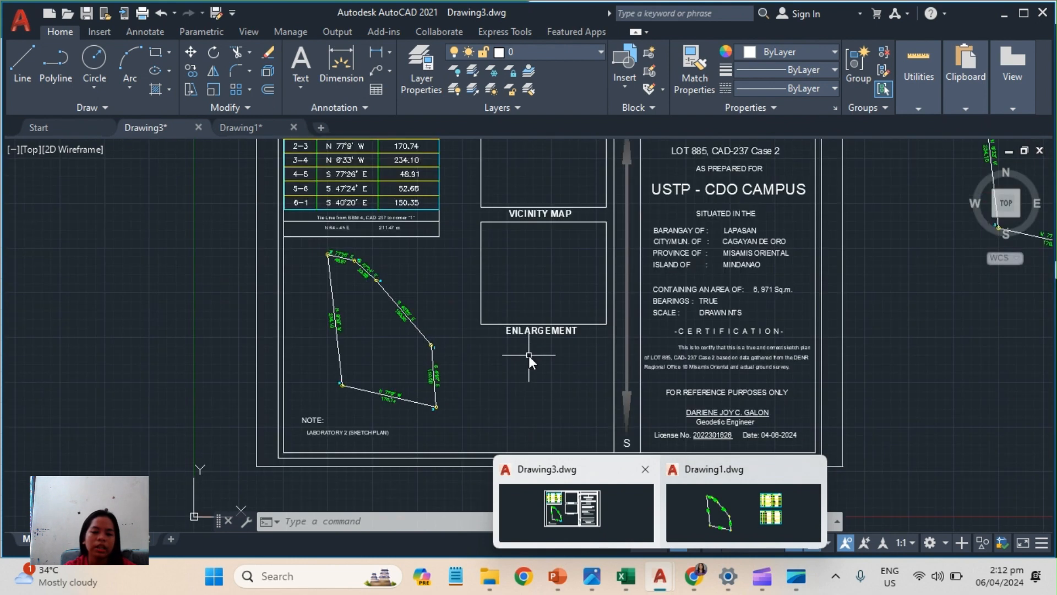
scroll(529, 356, down, 2)
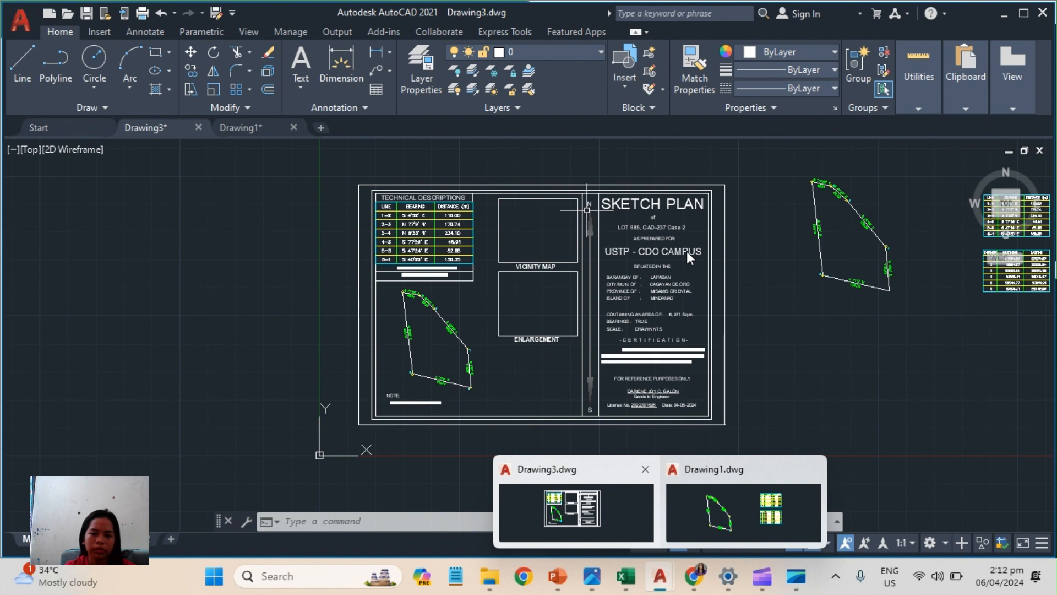
scroll(570, 337, up, 4)
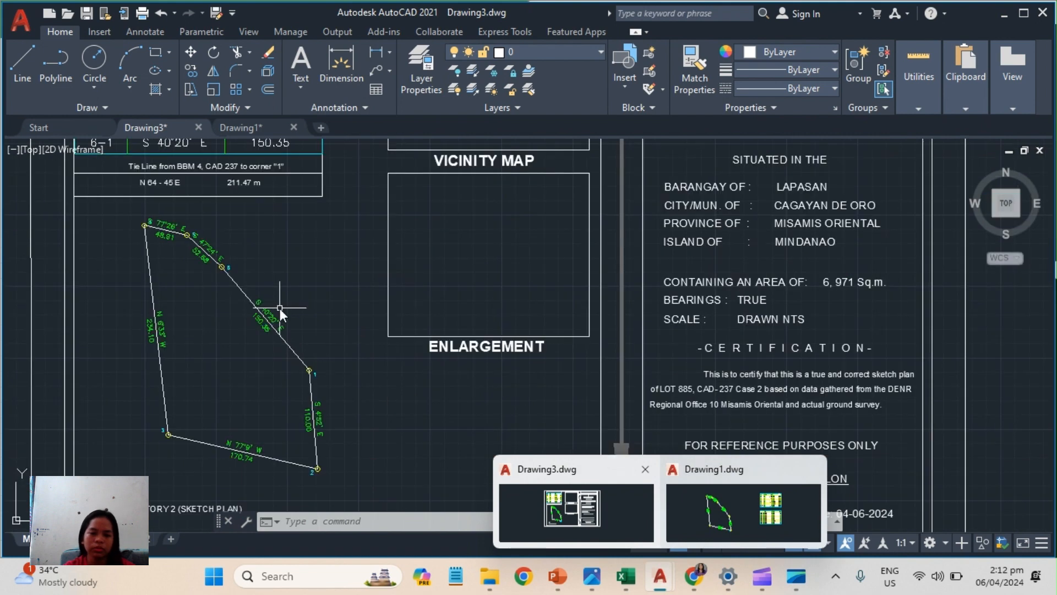
mouse_move(281, 309)
middle_down()
mouse_move(517, 383)
mouse_move(574, 365)
mouse_move(621, 369)
middle_up()
scroll(621, 369, down, 4)
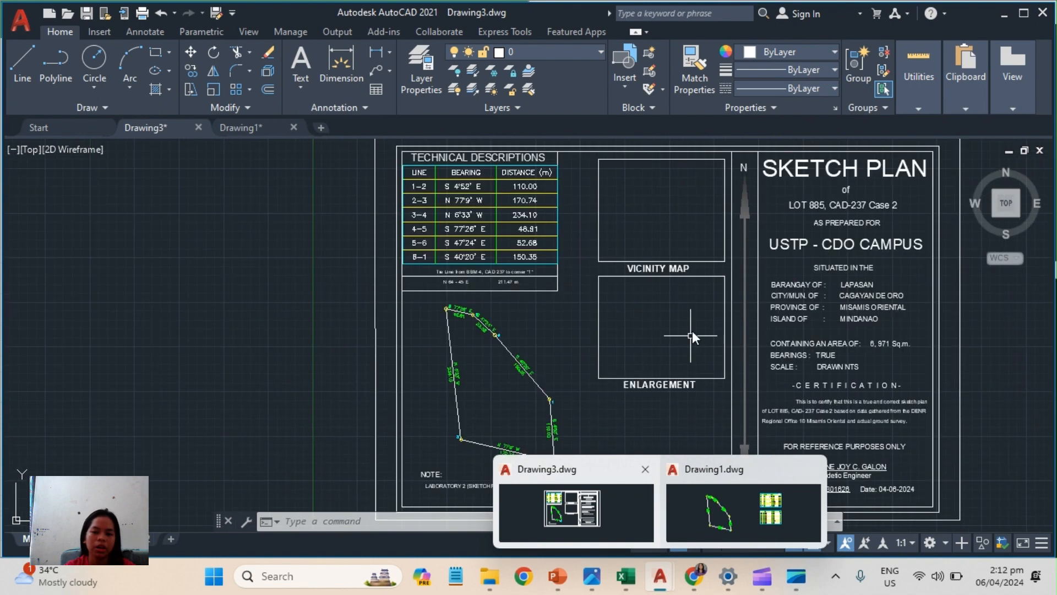
scroll(692, 331, up, 3)
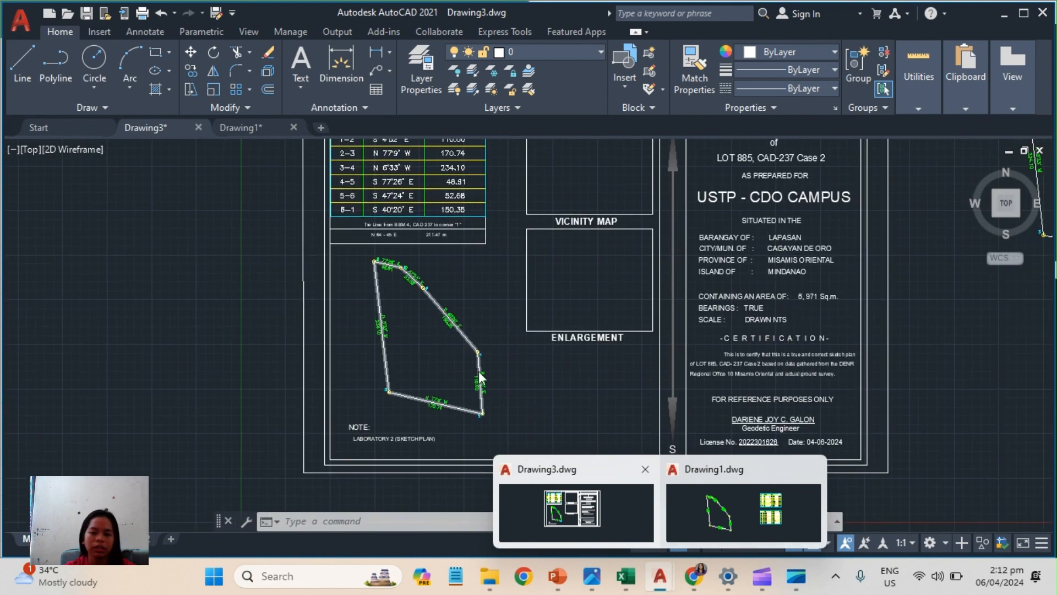
scroll(513, 296, down, 2)
middle_drag(501, 283, 485, 388)
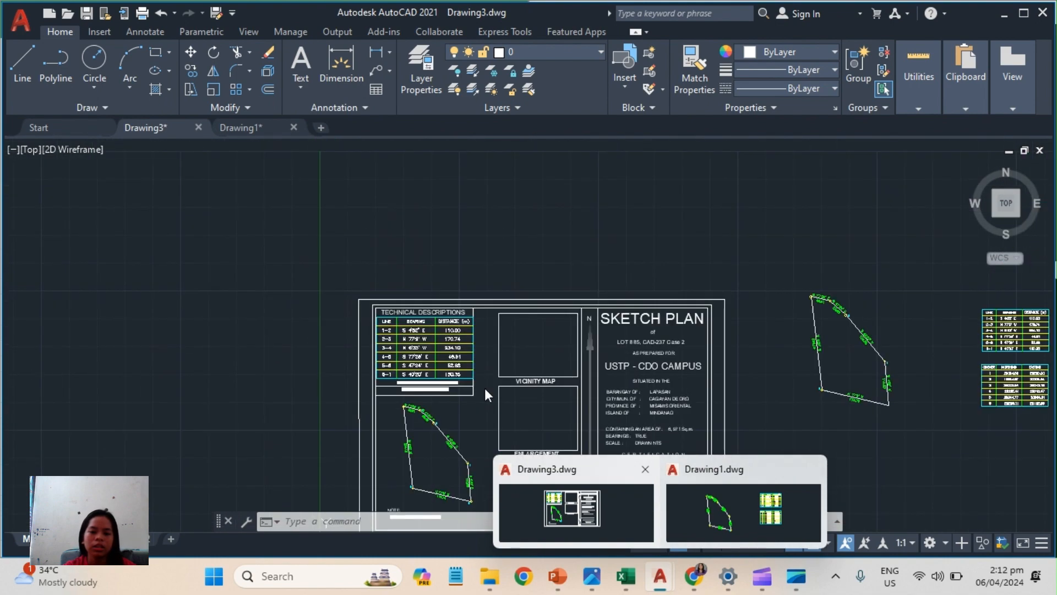
scroll(518, 339, up, 4)
middle_drag(558, 424, 558, 205)
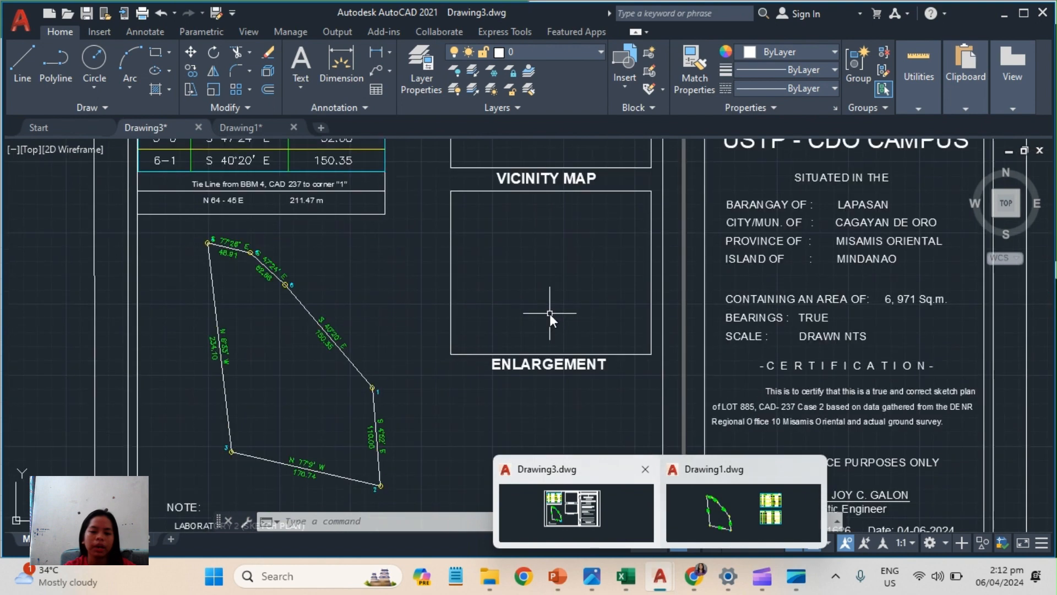
scroll(549, 313, down, 4)
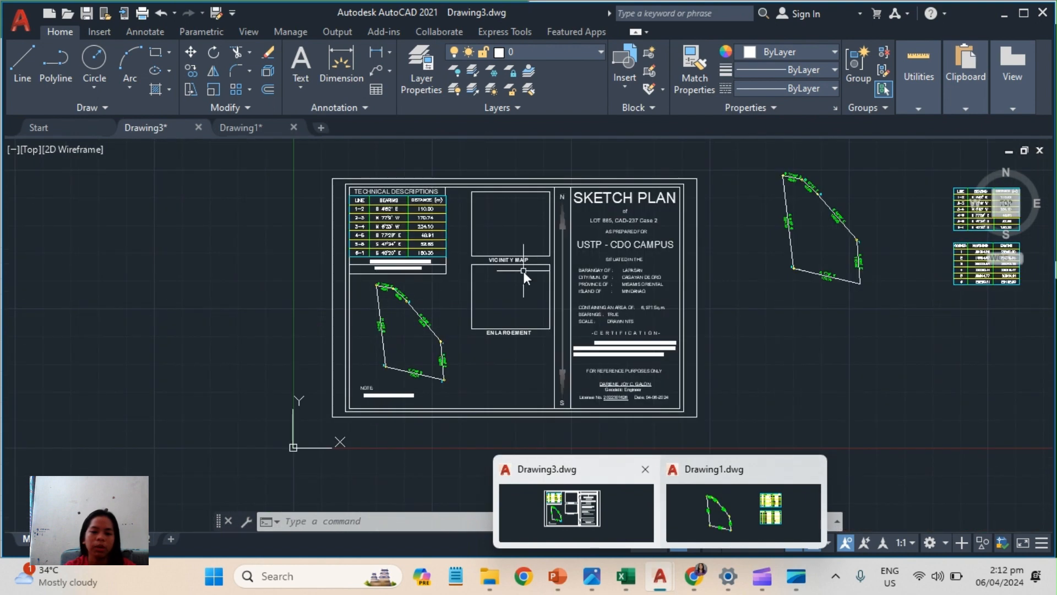
scroll(488, 352, up, 6)
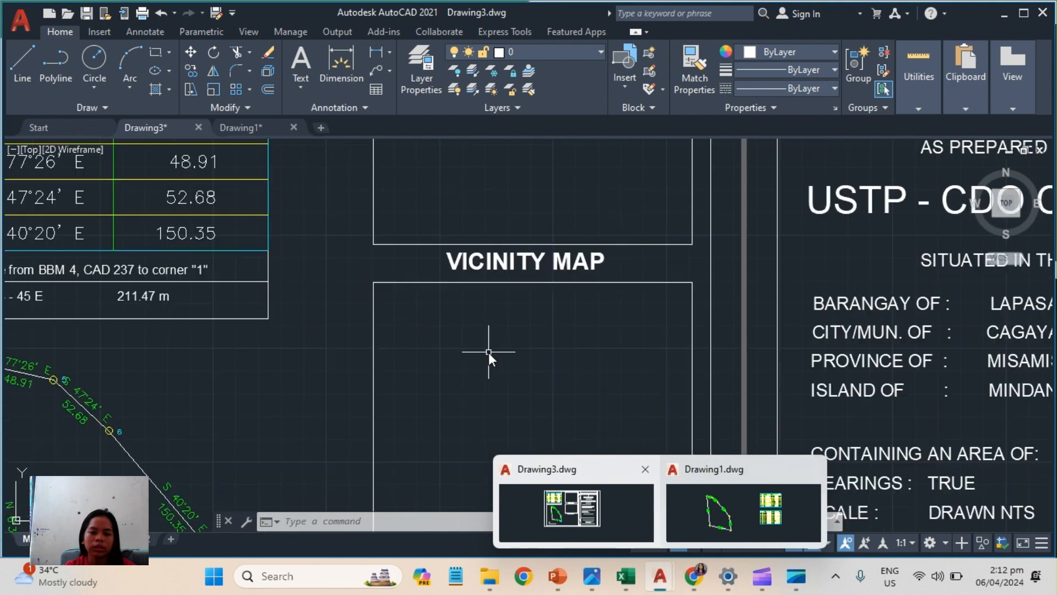
scroll(486, 350, down, 6)
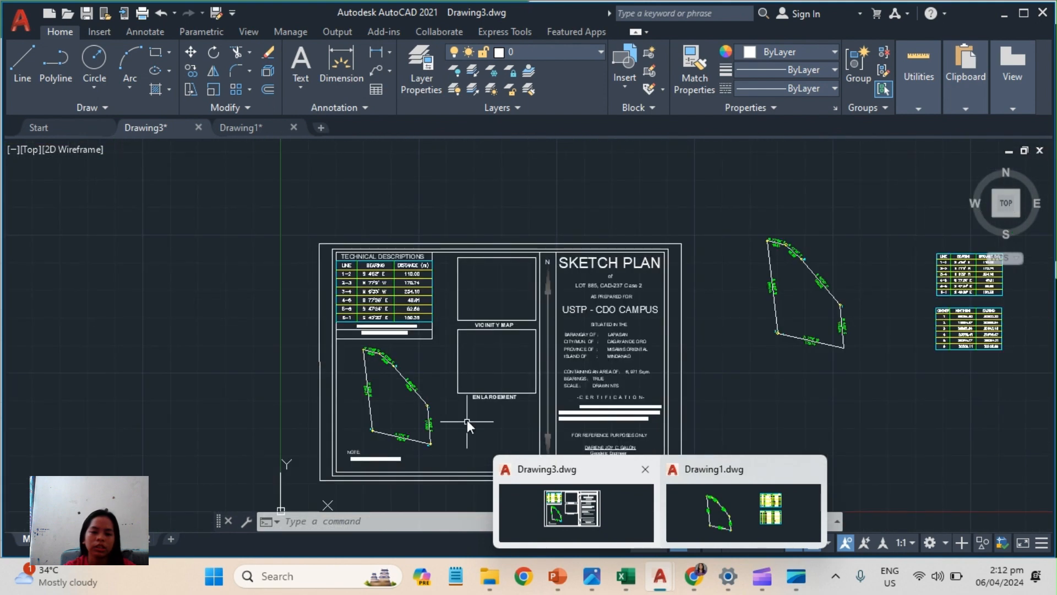
middle_drag(467, 422, 471, 359)
middle_drag(467, 422, 467, 417)
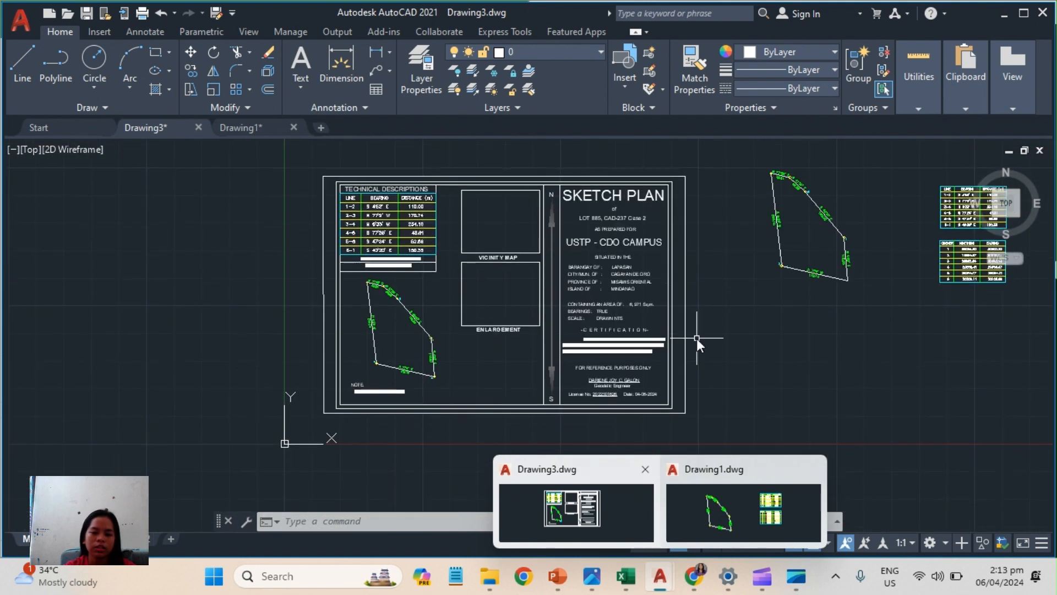
scroll(742, 330, up, 2)
middle_drag(653, 220, 792, 339)
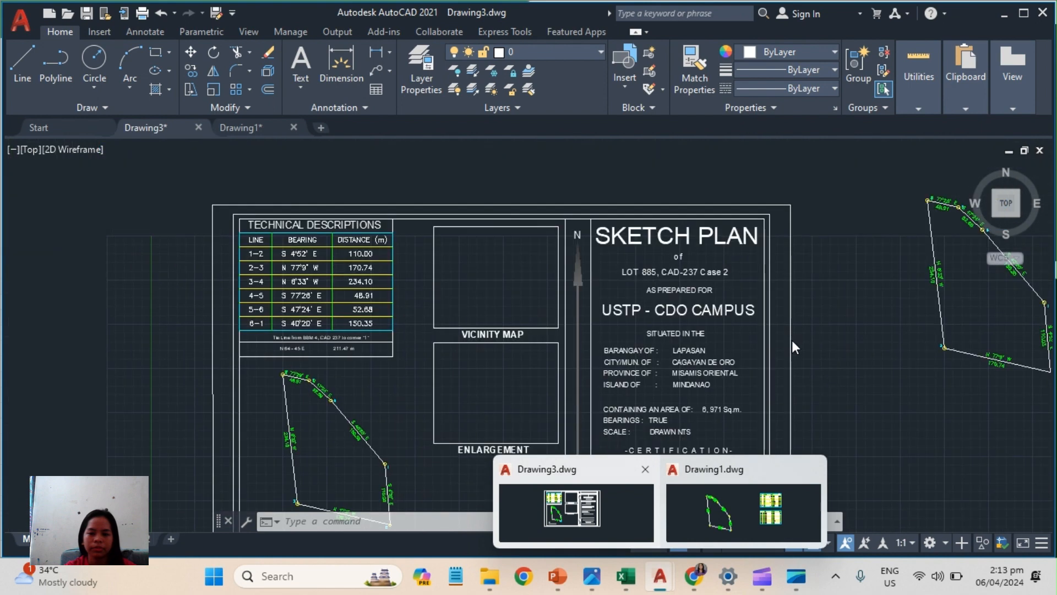
mouse_move(510, 394)
middle_down()
mouse_move(511, 337)
mouse_move(493, 349)
middle_up()
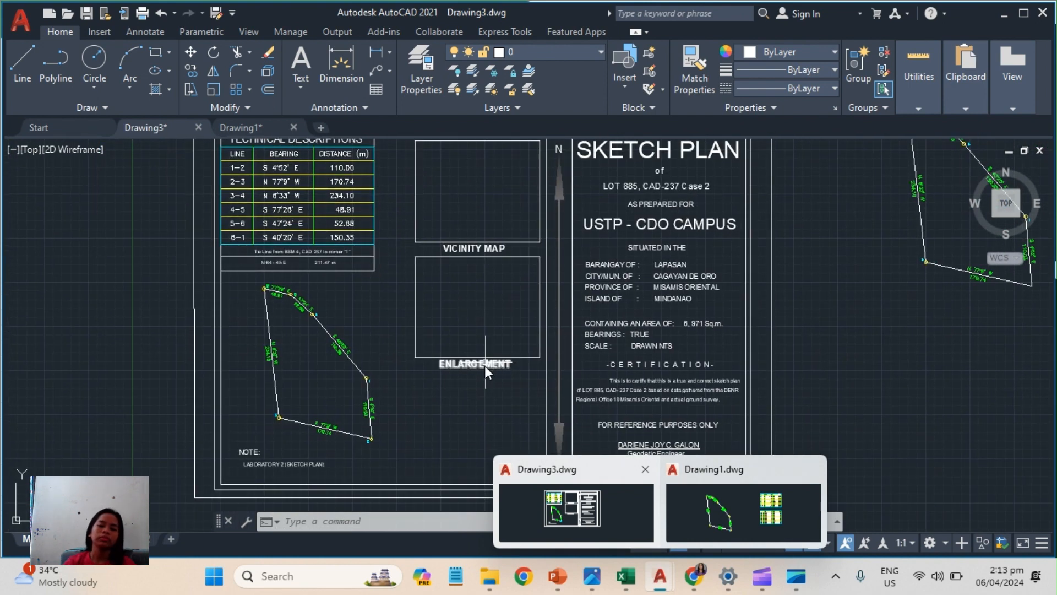